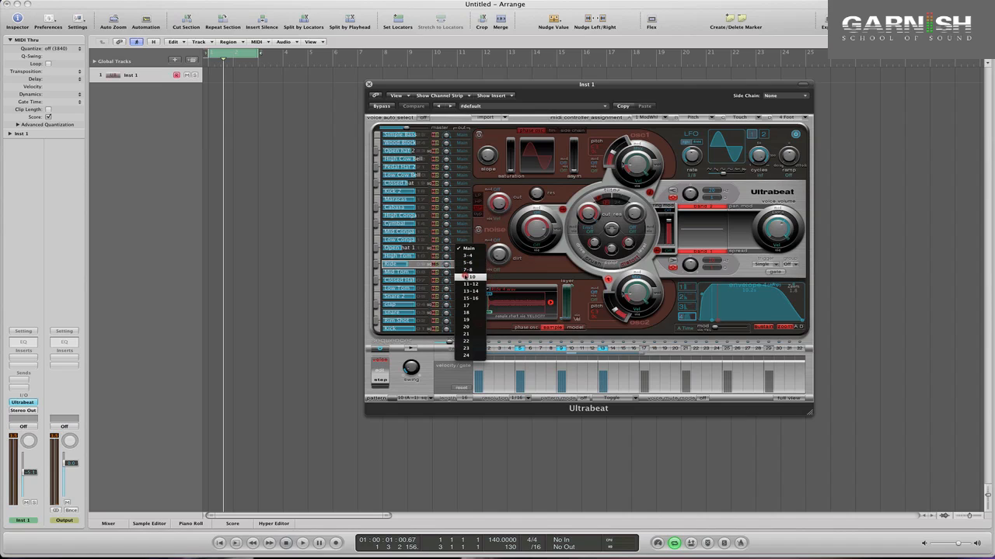
- Route Ultrabeat's Open hat 1 to output 11-12, the Closed hat to 13-14 and Open hat 2 to 15-16
click(466, 284)
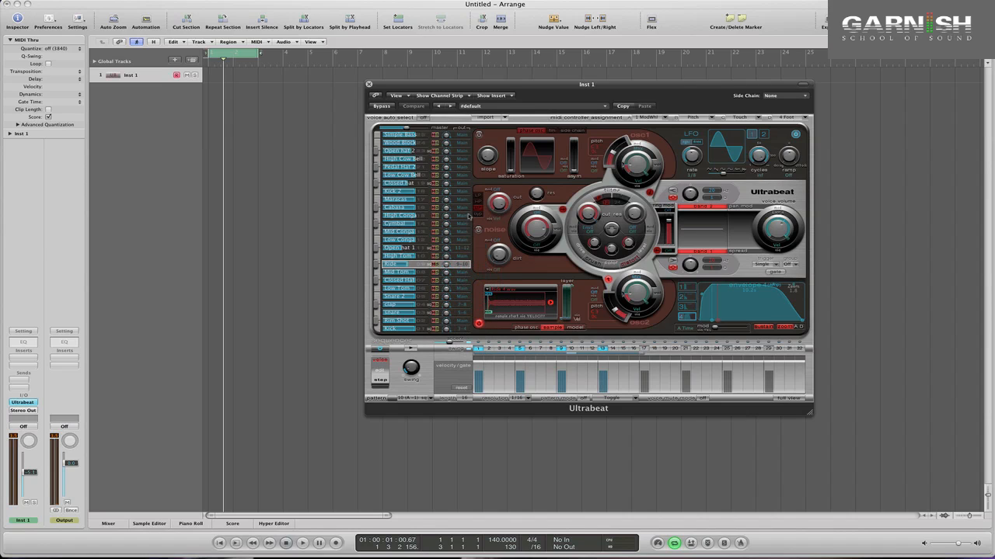
click(464, 186)
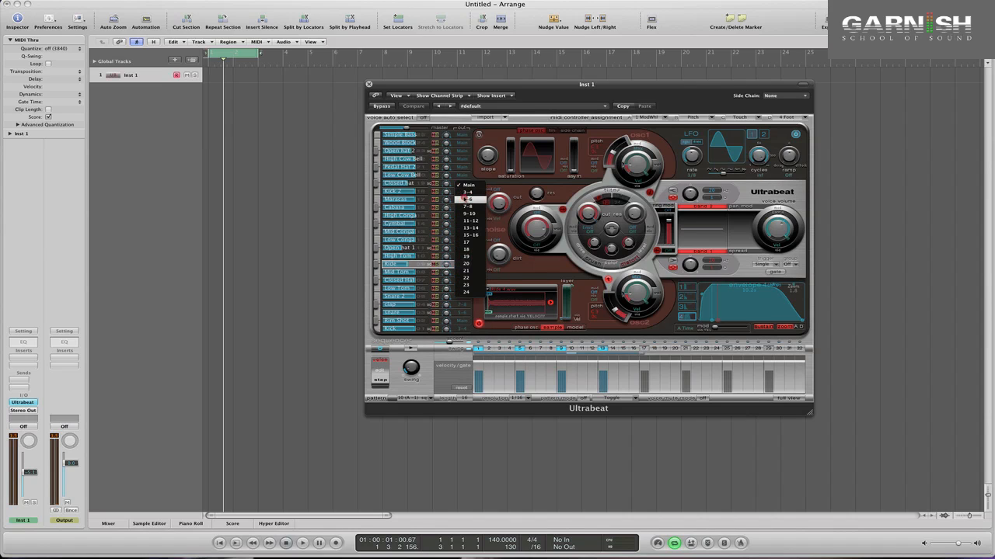
click(467, 224)
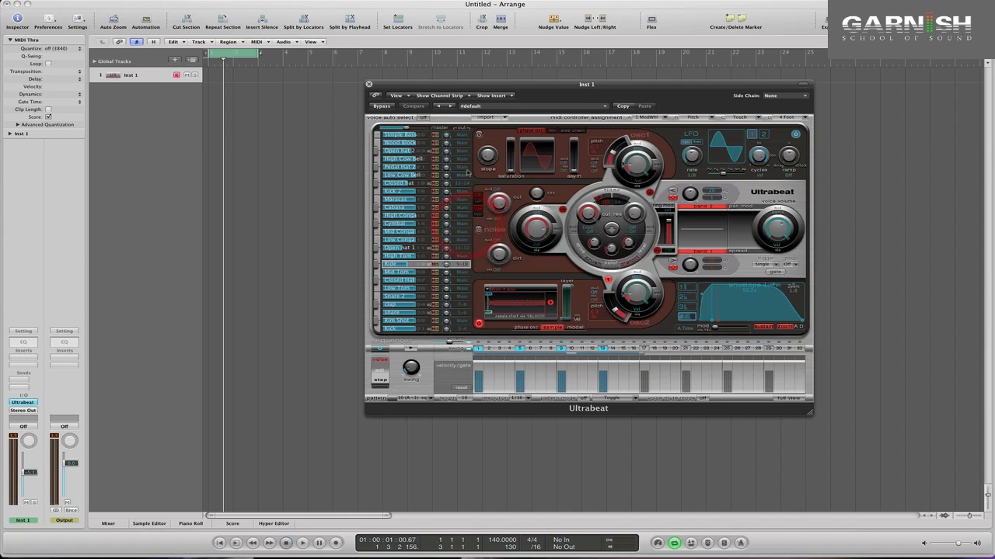
click(462, 151)
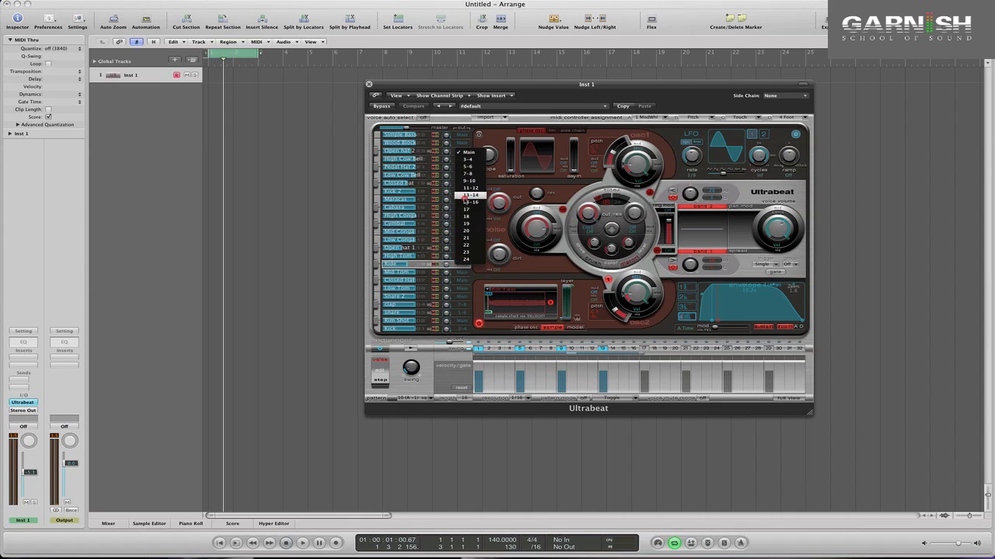
click(464, 202)
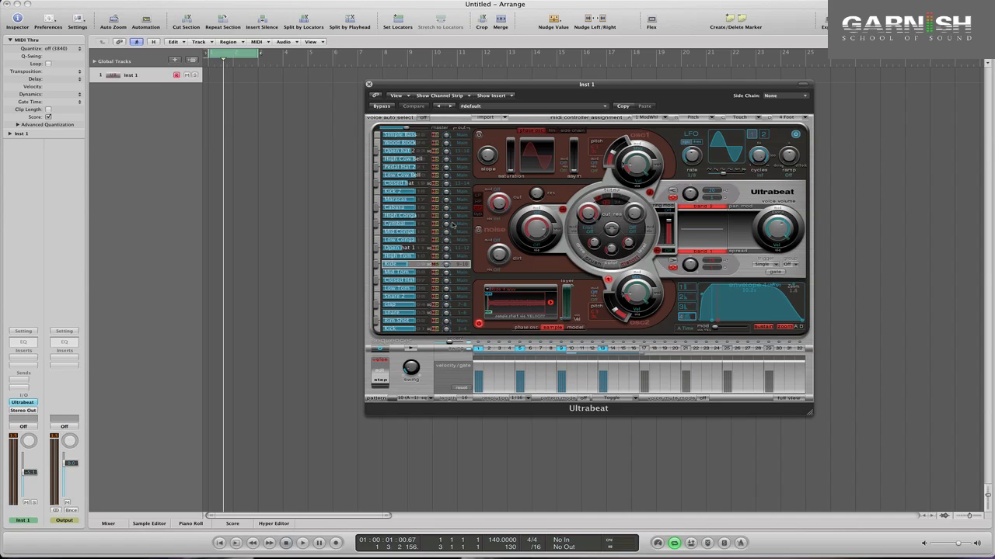
- Hide the Ultrabeat window and show the mixer below the arrangement
key(super+w)
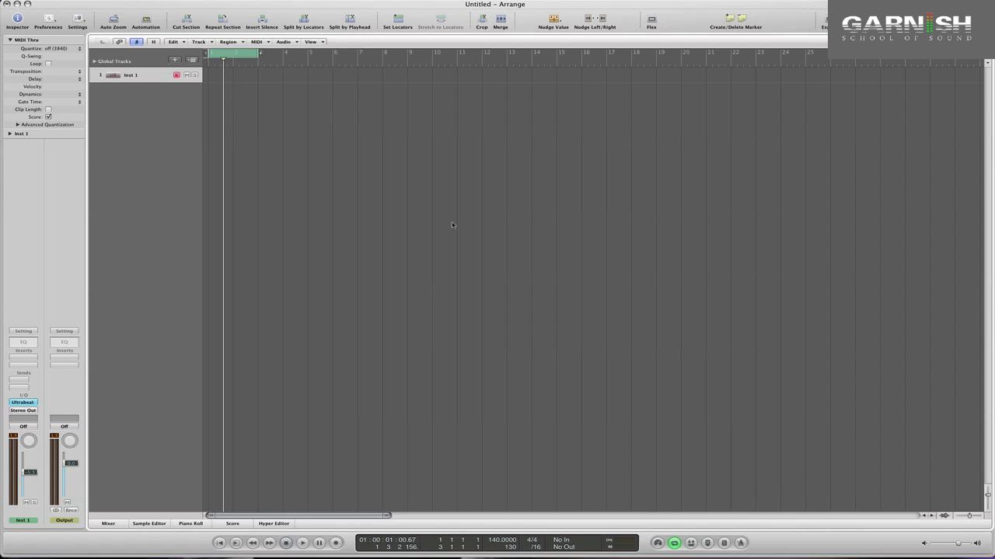
key(v)
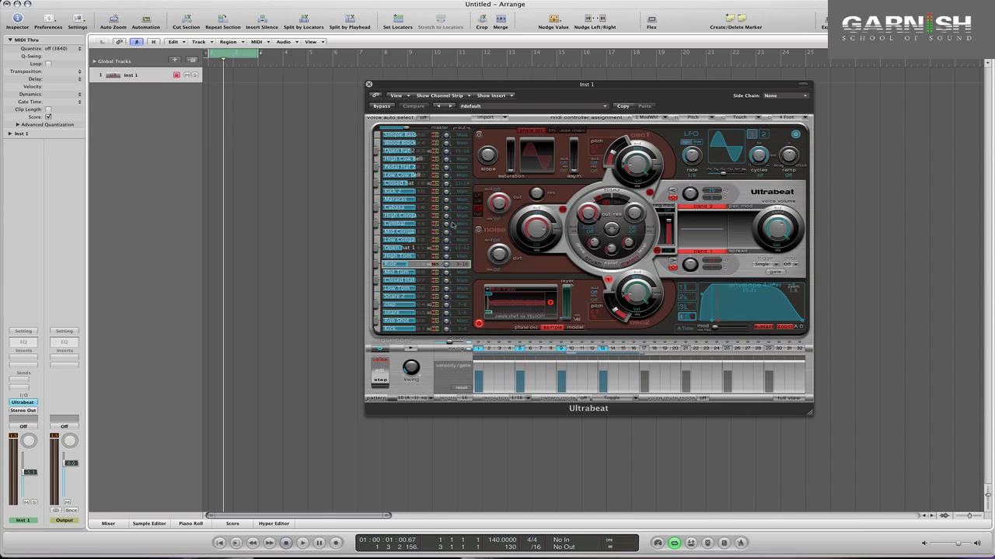
key(v)
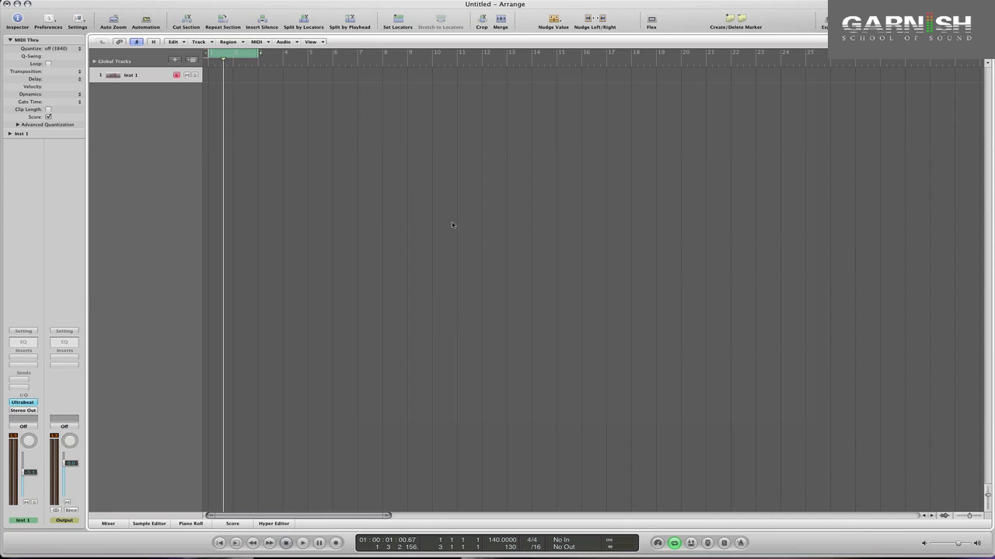
key(x)
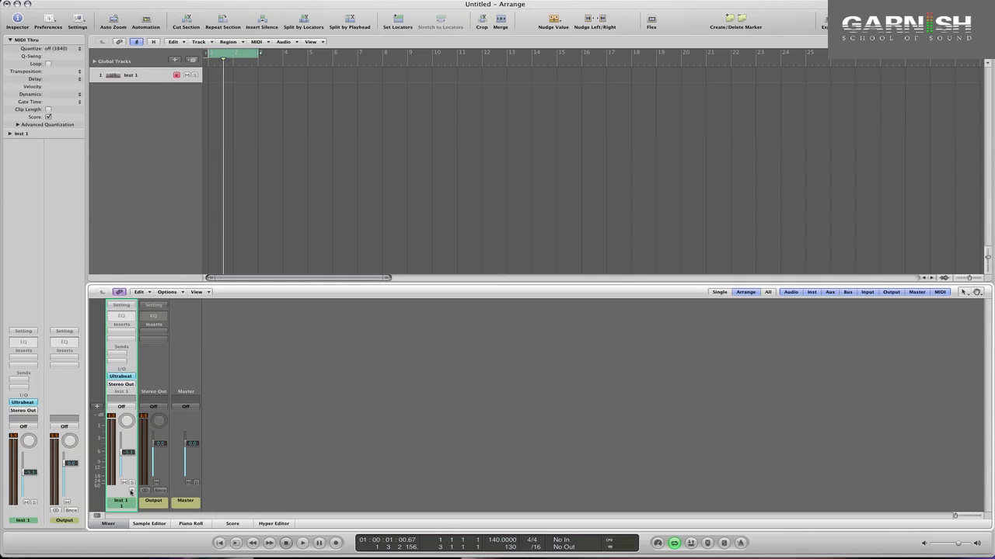
- Add seven aux channel strips to the Inst 1 channel for Ultrabeat outputs 3-4 through 15-16 and deselect them
click(131, 491)
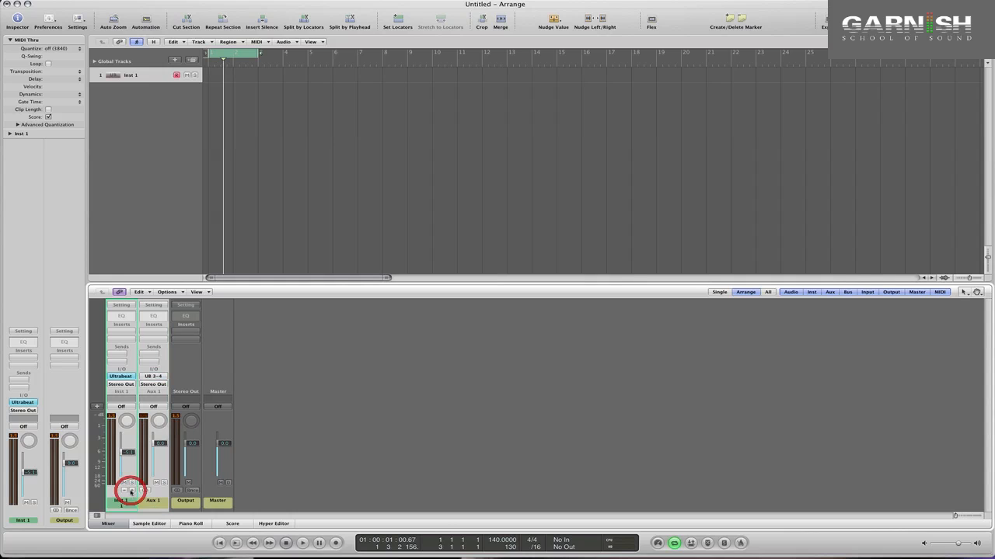
click(132, 490)
click(132, 490)
click(131, 490)
click(131, 491)
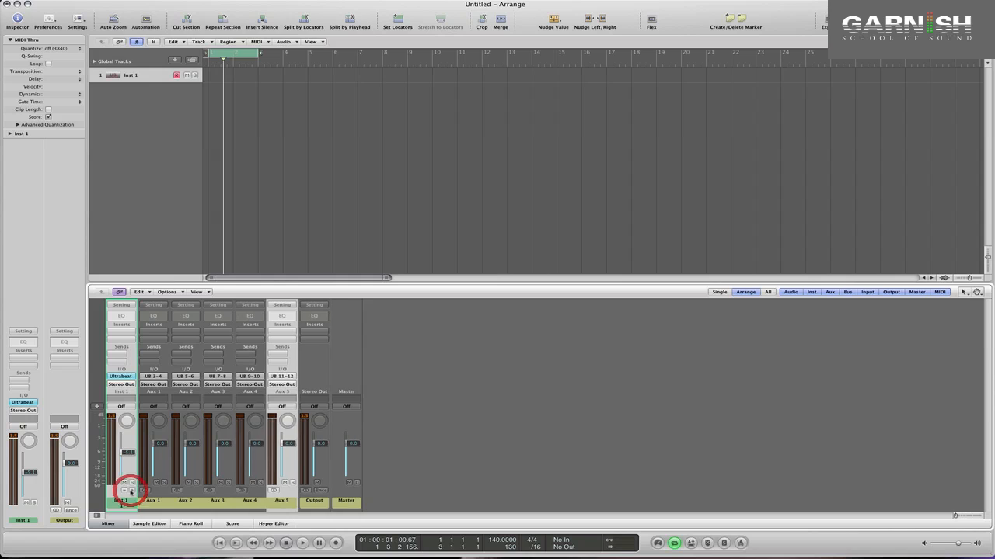
click(131, 491)
click(131, 490)
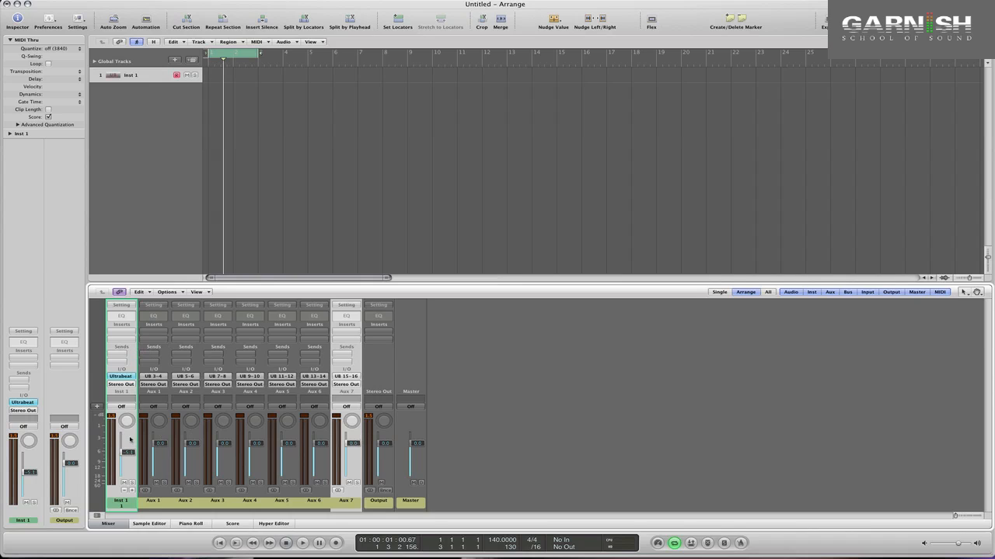
click(490, 393)
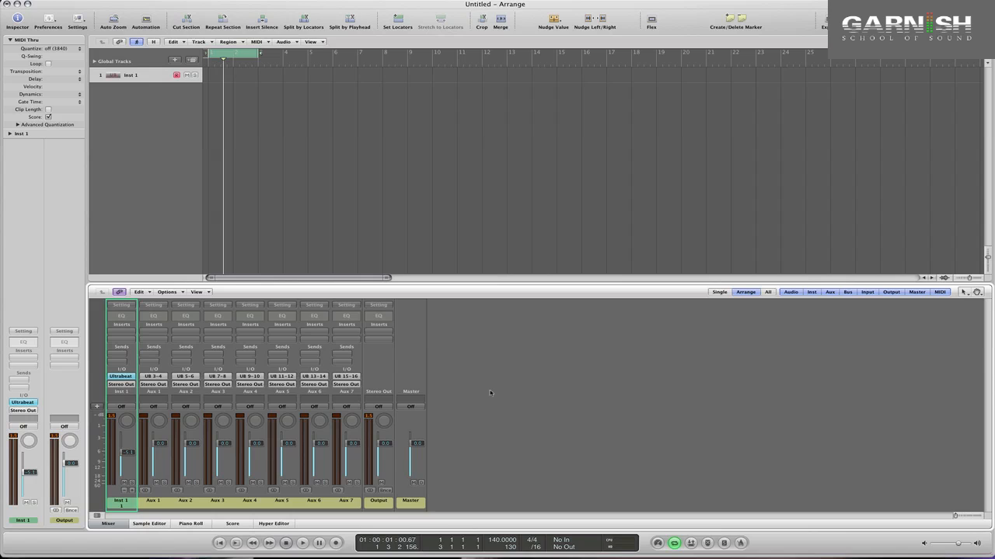
- Play the drum pattern to check the aux channel levels, stop it and clear the output's peak indicator
key(space)
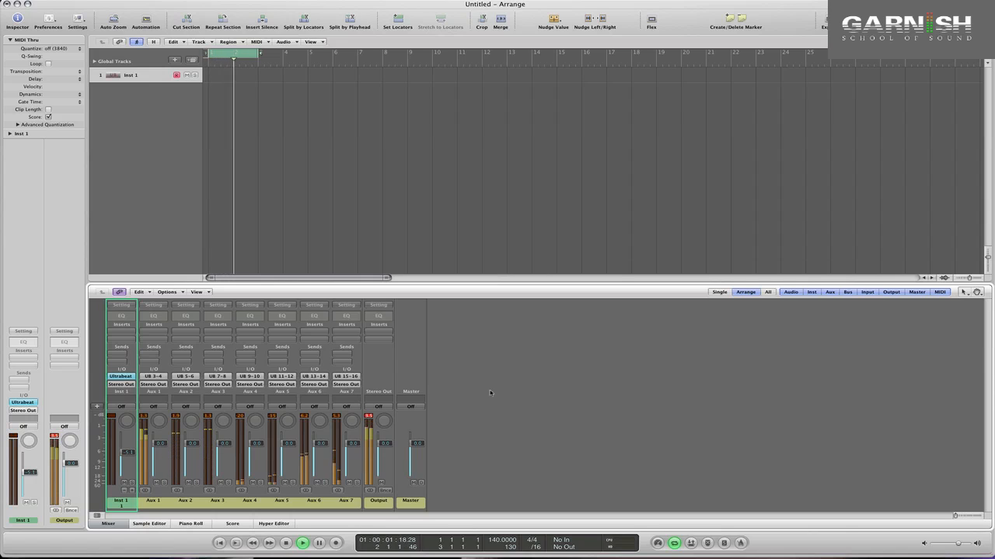
key(space)
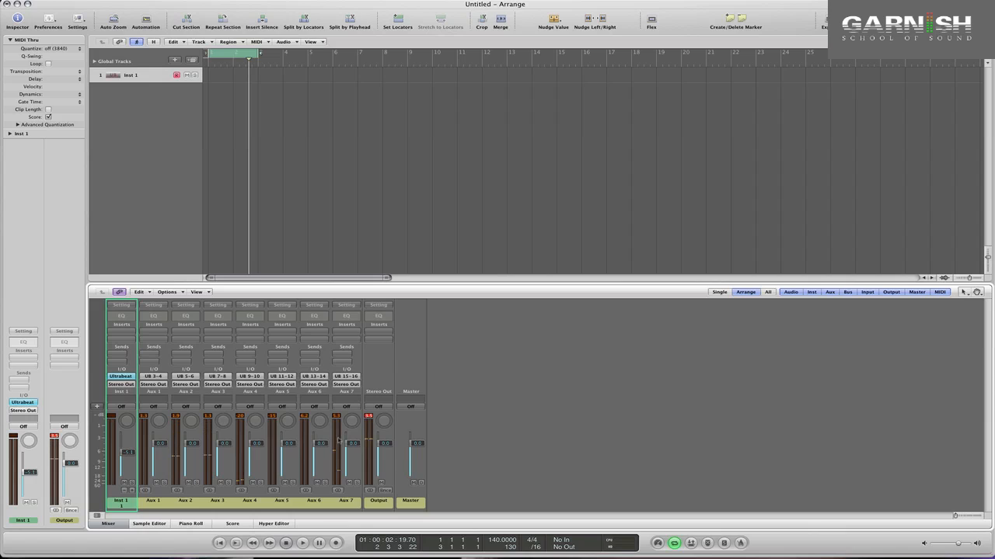
click(368, 418)
- Lower the Aux 1 to Aux 7 faders together to -5.1 dB, check the level in playback and deselect the channels
drag(156, 503, 341, 505)
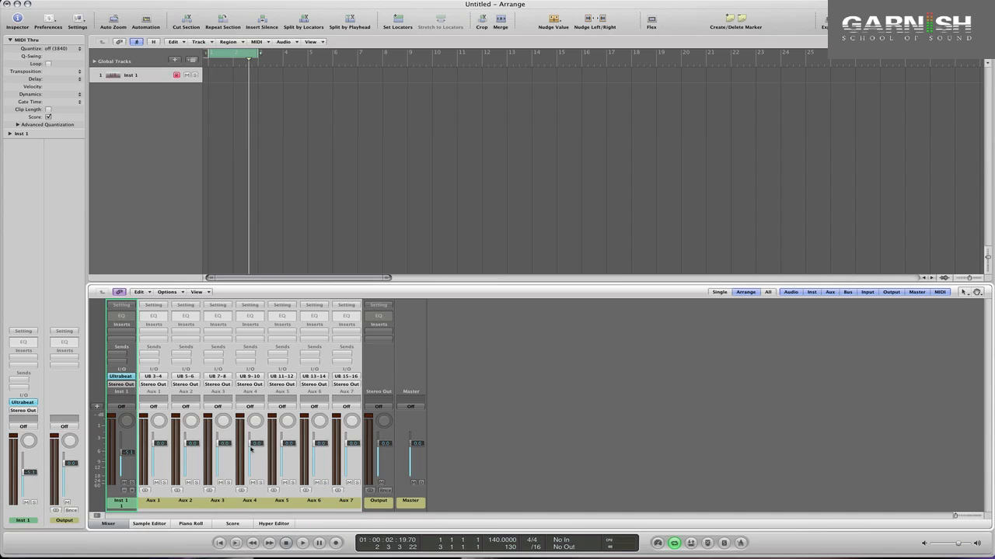
drag(256, 444, 259, 470)
key(space)
click(497, 412)
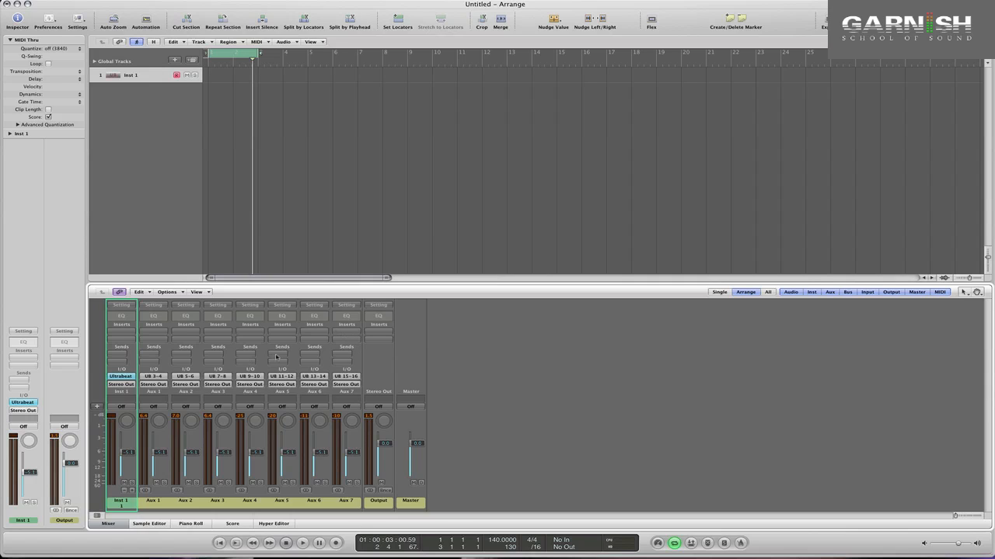
- Add a Bus 1 send at 0.0 dB to the kick channel and mute the Aux 8 channel that receives it
click(154, 503)
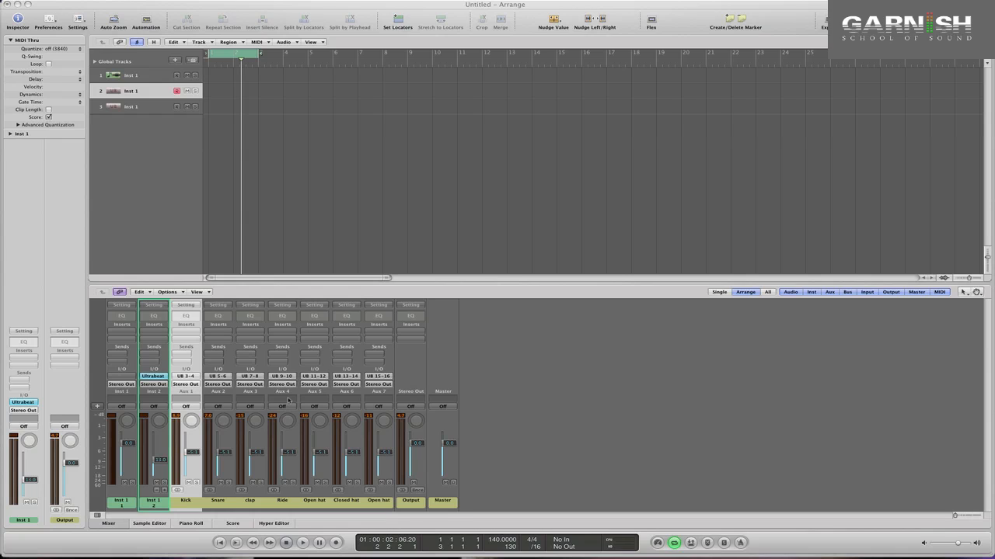
click(184, 356)
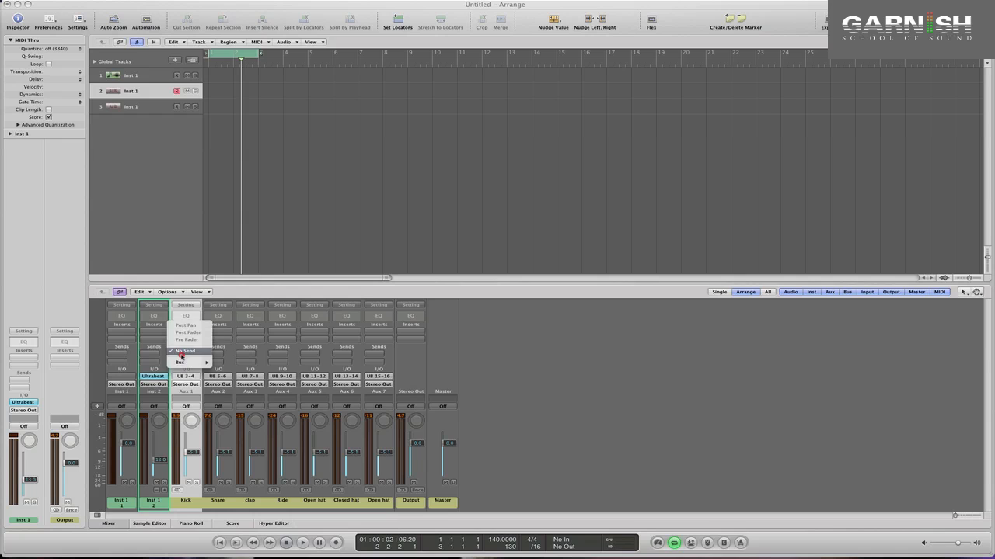
mouse_move(184, 362)
click(228, 314)
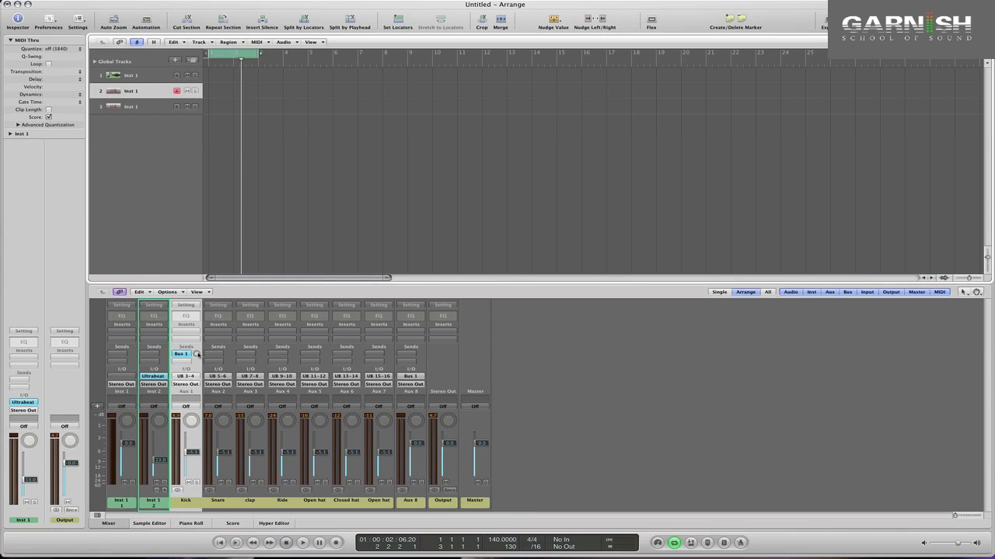
click(197, 355)
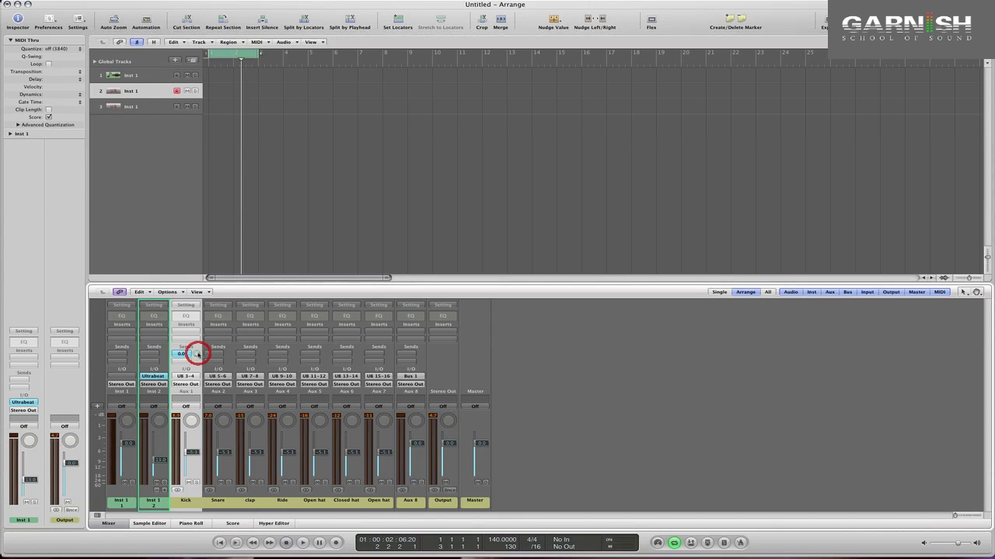
click(413, 482)
- Insert a stereo Noise Gate on the open hat channel fed by UB 11-12
click(311, 335)
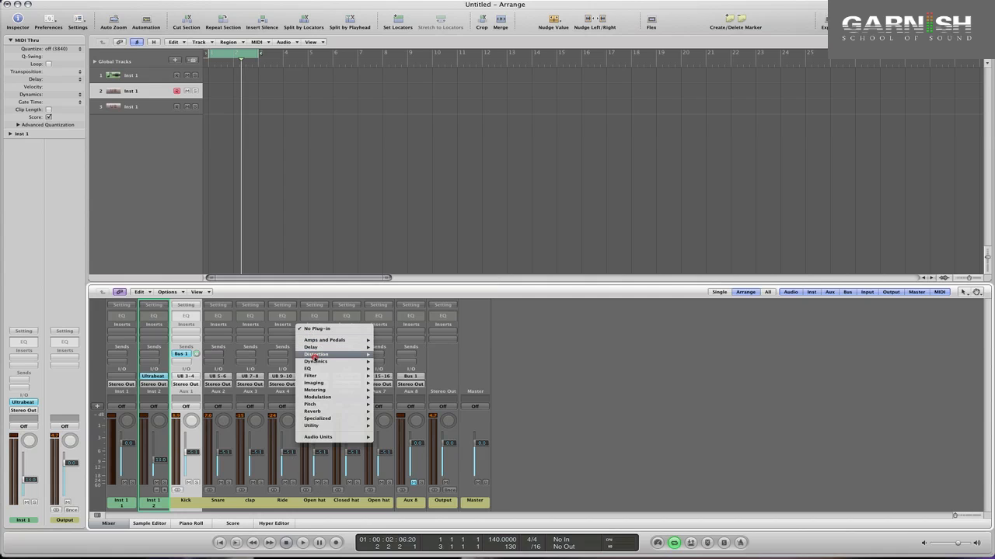
mouse_move(314, 361)
mouse_move(400, 361)
mouse_move(400, 411)
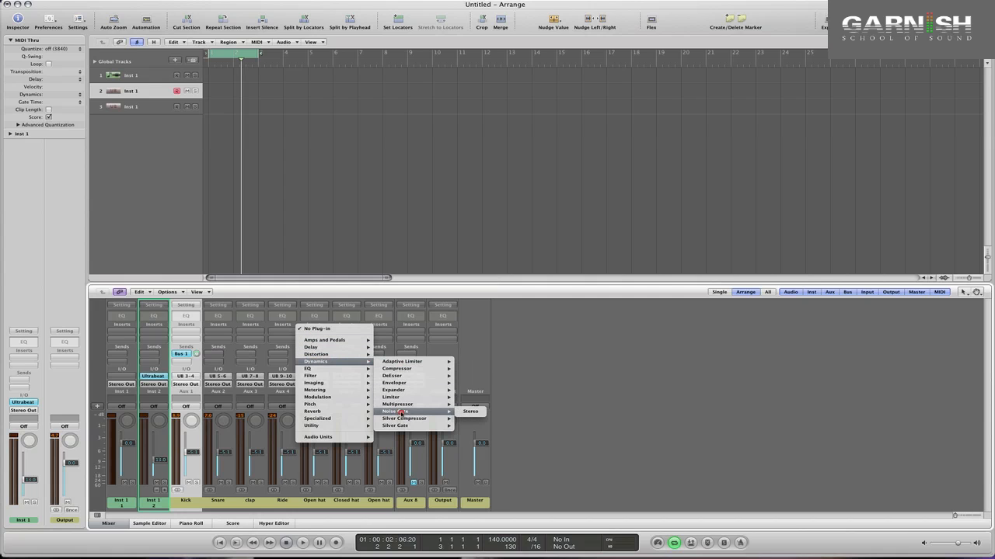
click(470, 412)
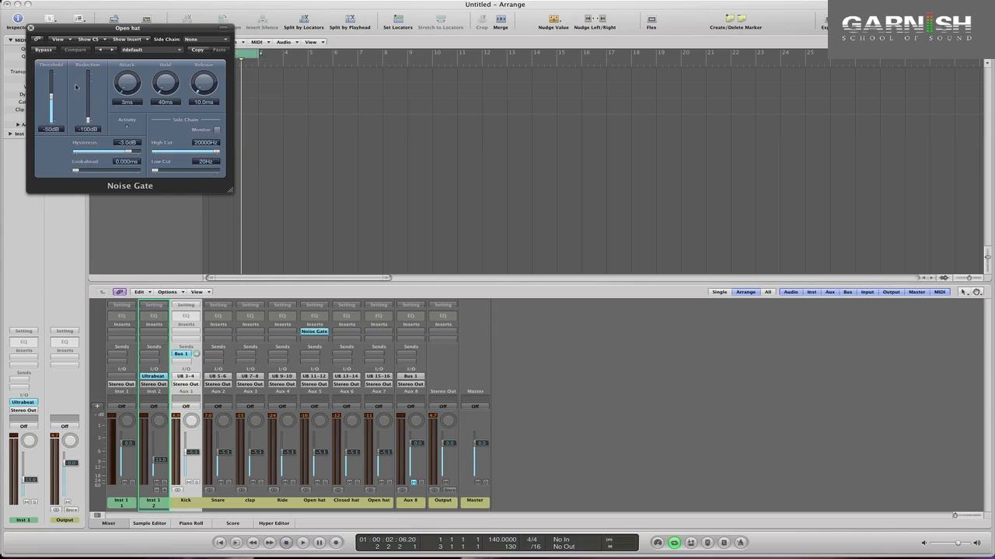
- Set the Noise Gate's threshold to -10 dB and listen to it during playback
click(54, 99)
drag(54, 99, 51, 79)
key(space)
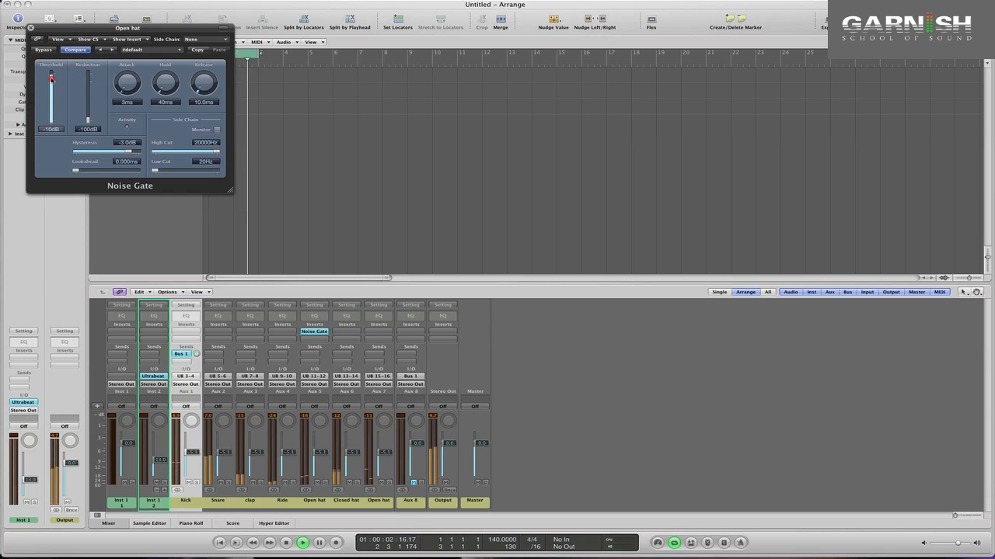
drag(51, 78, 53, 79)
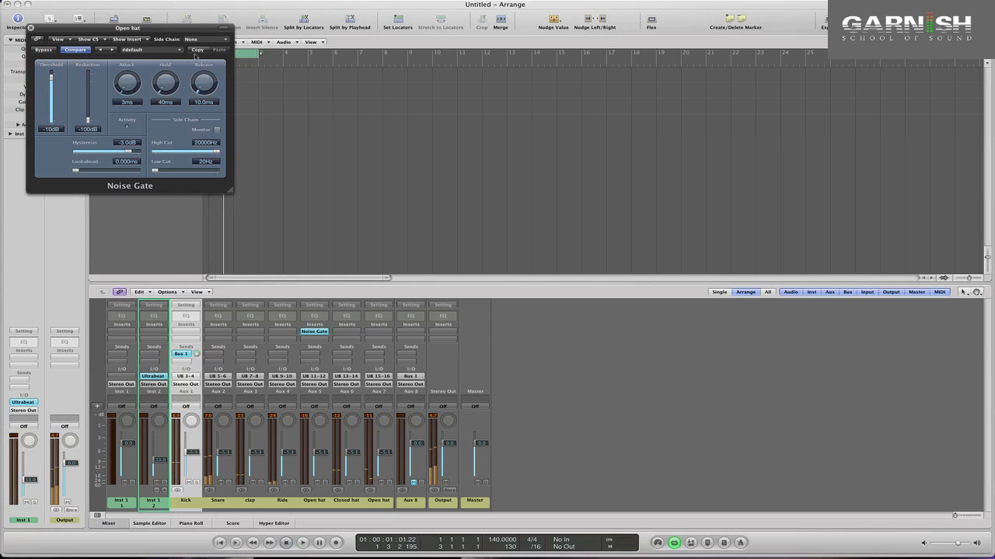
- Set the Noise Gate's side chain to Bus 1 and compare the pattern with the gate bypassed and active
click(199, 40)
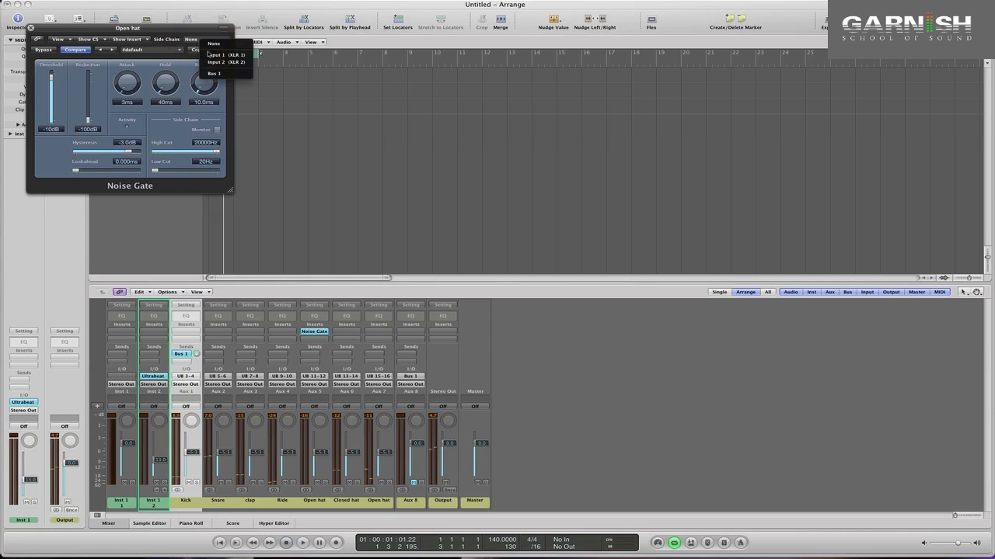
click(212, 74)
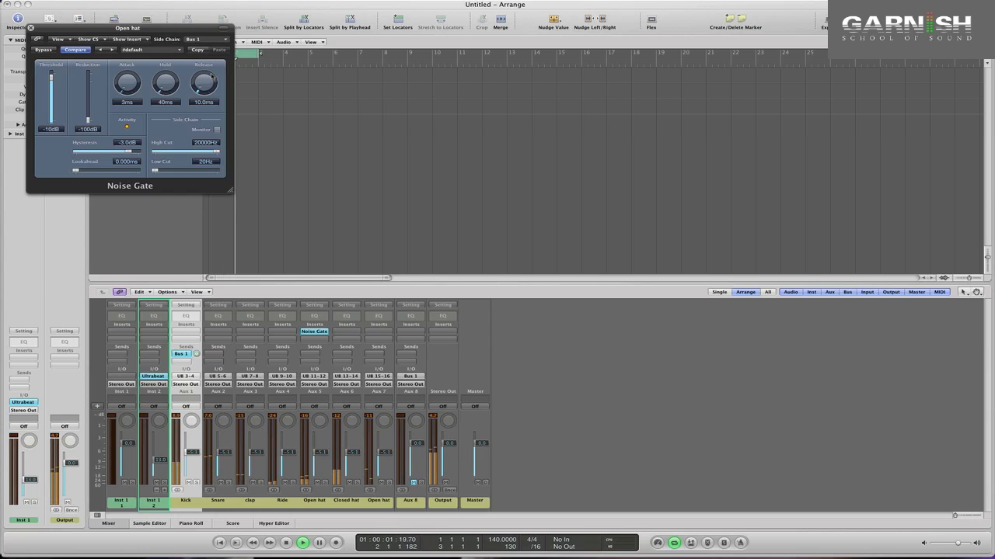
key(space)
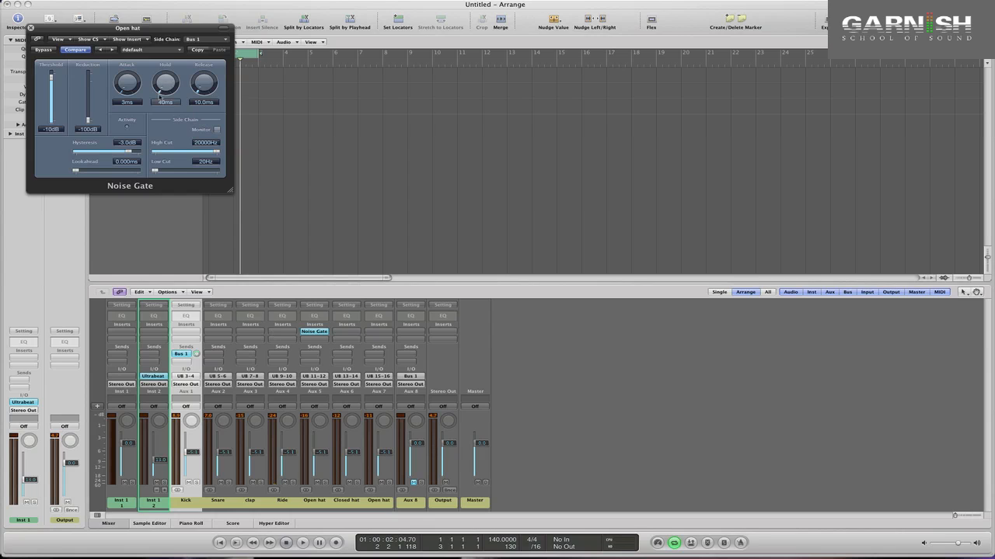
key(space)
click(44, 50)
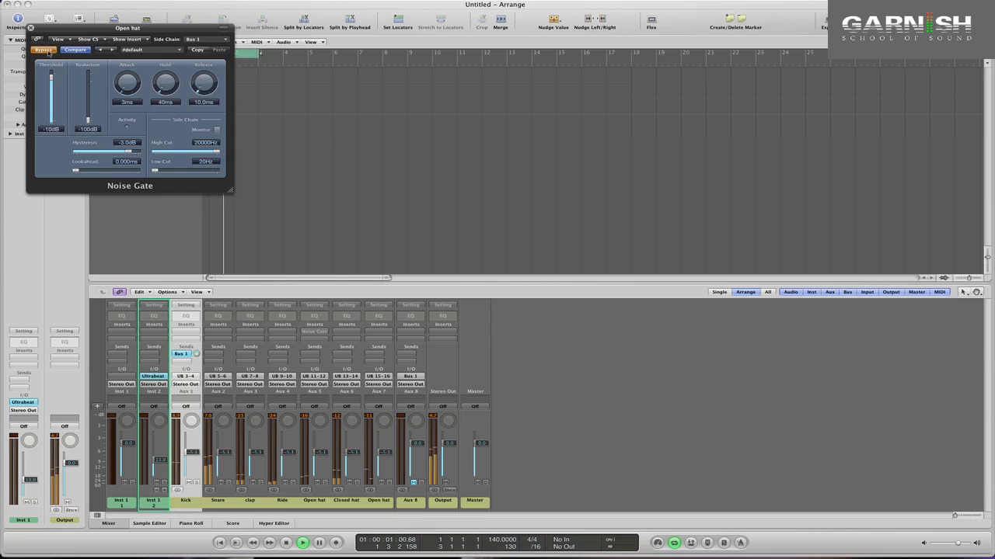
click(44, 50)
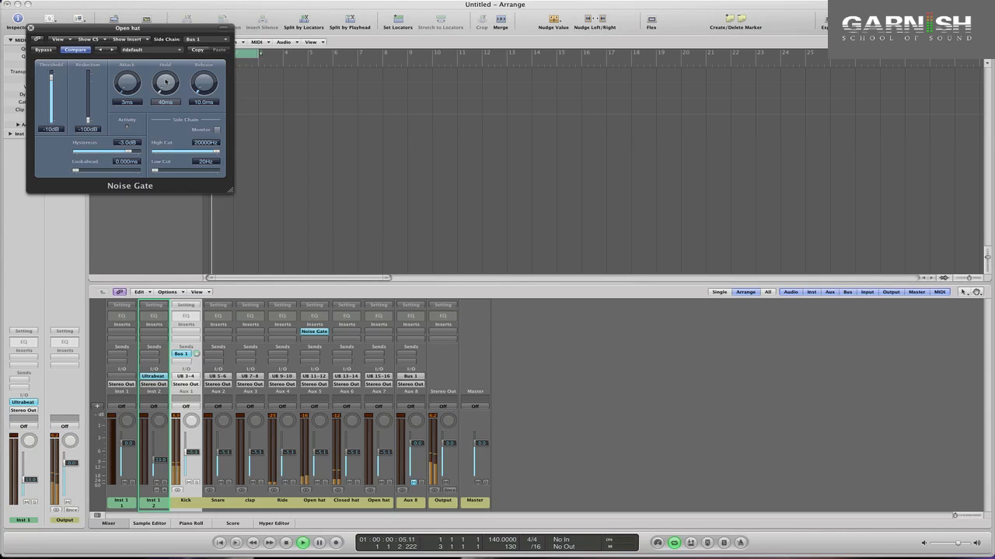
- Set the Noise Gate's hold time to 20 ms and close its window
drag(166, 81, 165, 85)
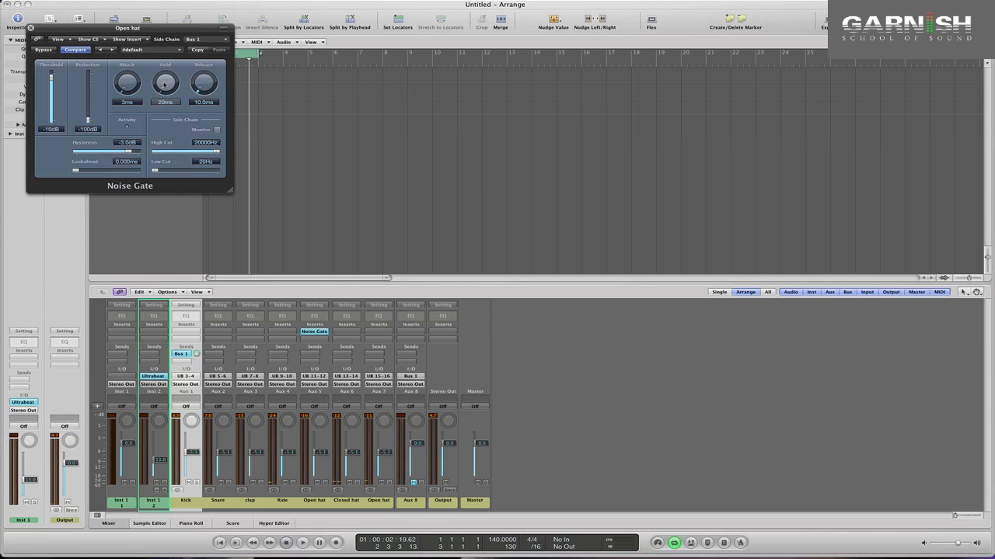
click(31, 28)
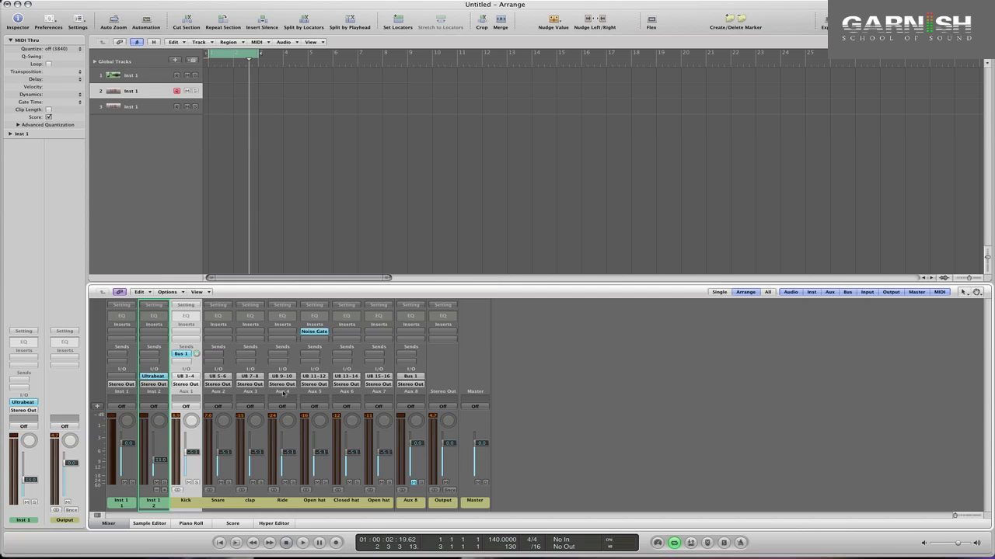
- Insert a Channel EQ on the snare channel and turn on its analyzer at high resolution (4096 points)
double_click(219, 317)
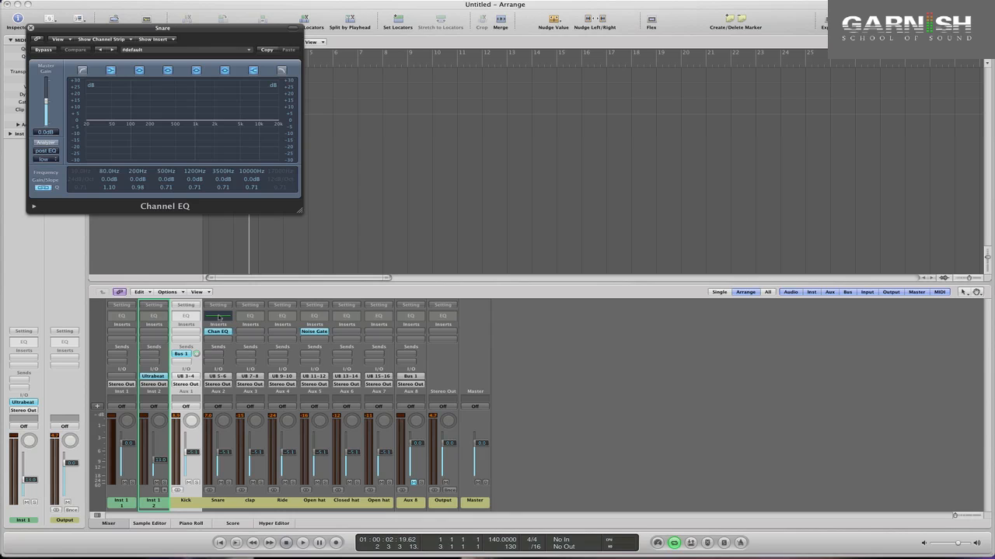
click(46, 143)
click(48, 144)
click(46, 160)
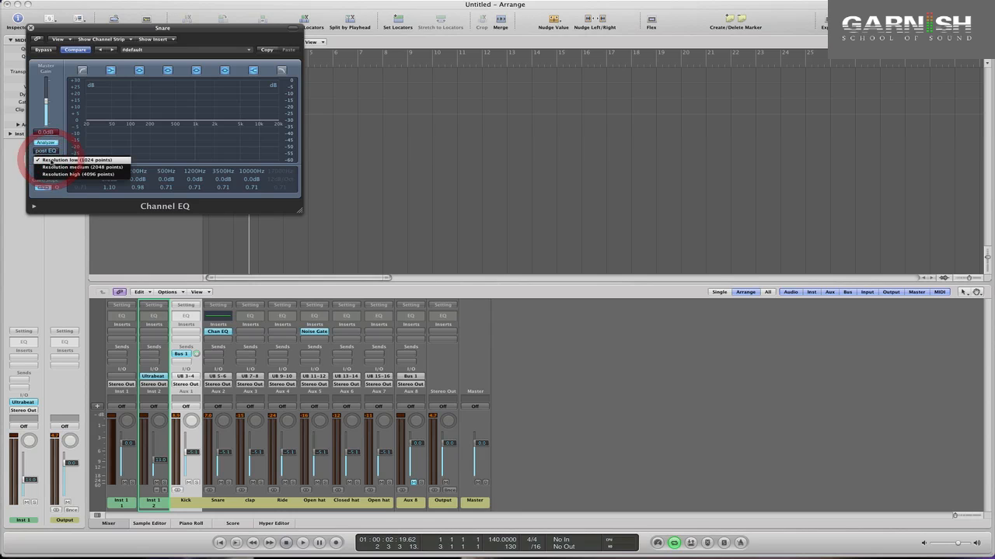
click(50, 175)
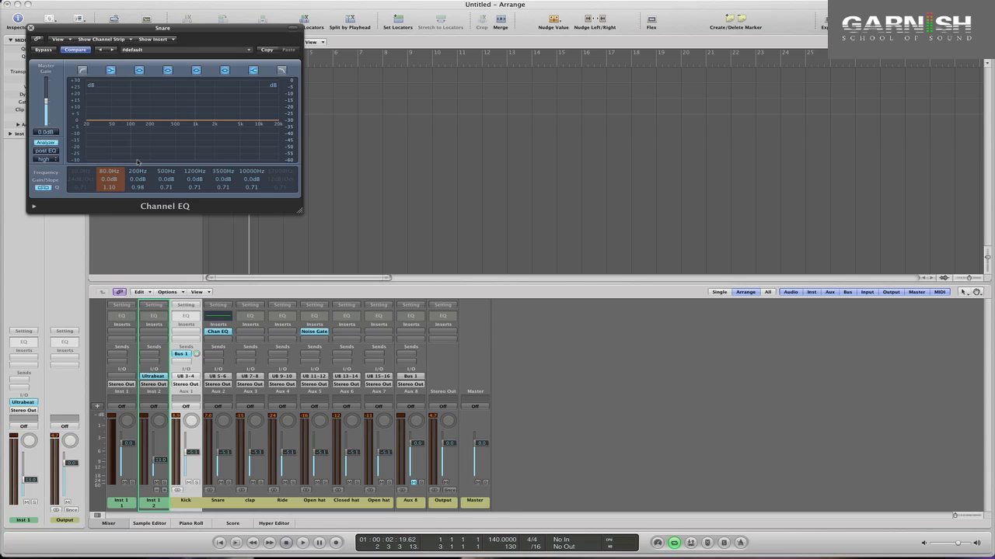
- Enable the snare EQ's low-cut band at 60 Hz with a 48 dB/Oct slope and check it with playback
key(space)
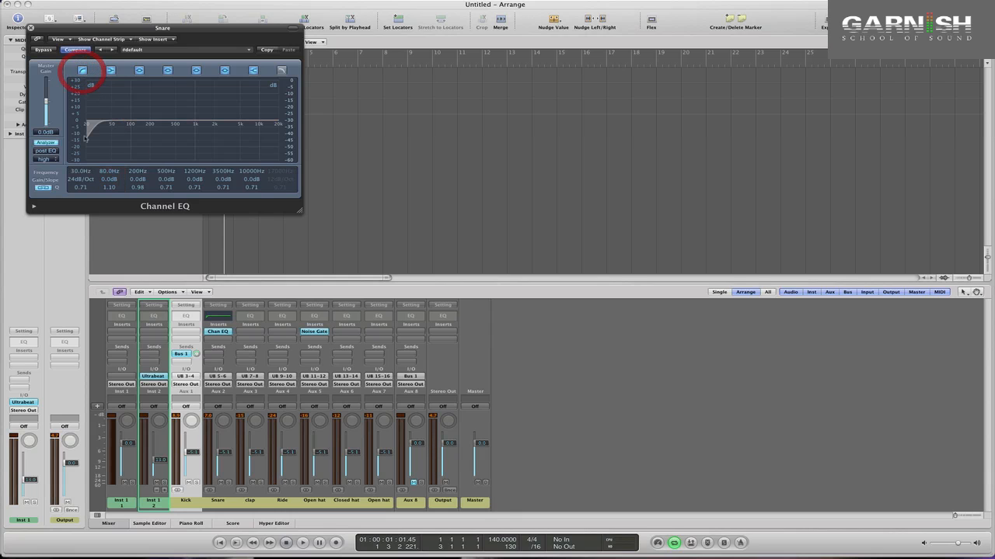
click(82, 71)
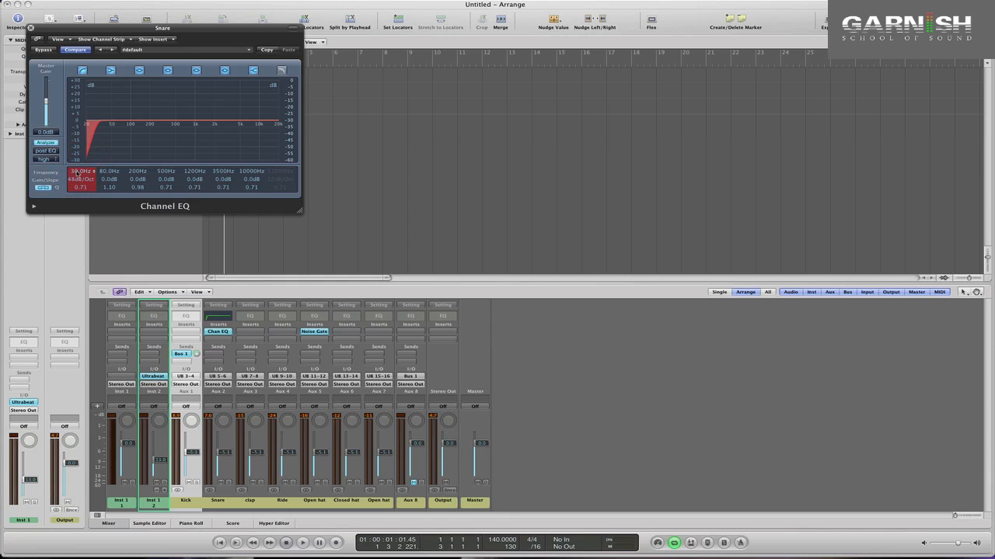
drag(77, 171, 74, 150)
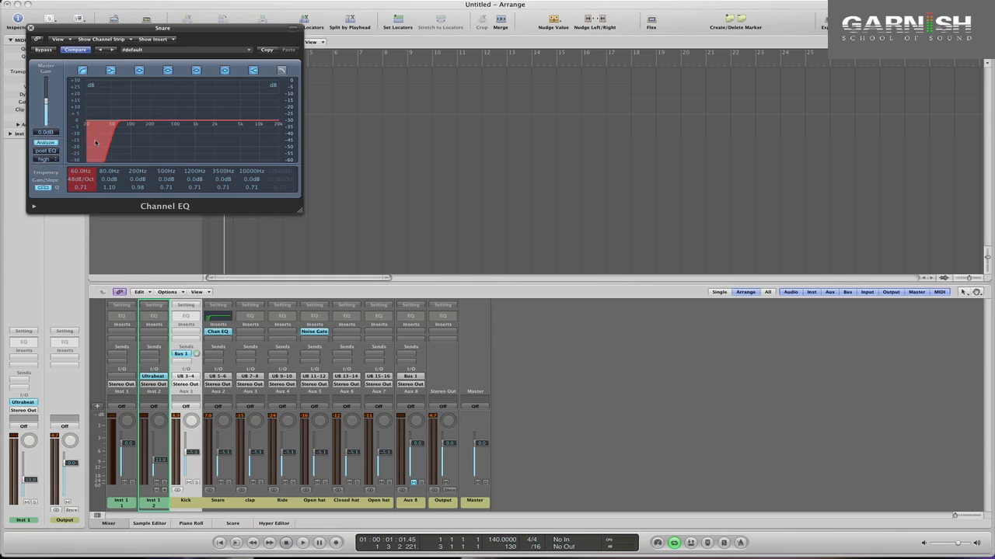
key(space)
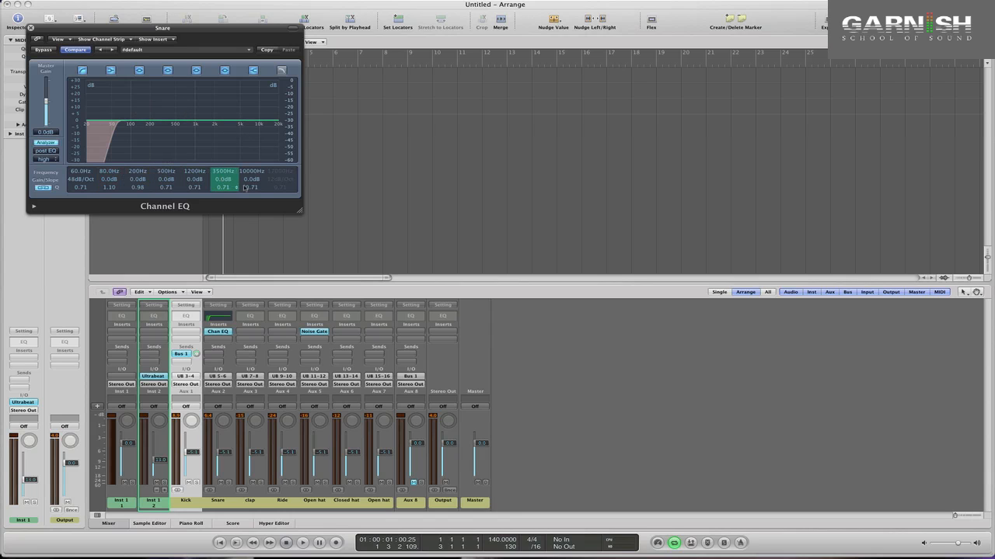
- Enlarge the snare EQ window and set its sixth band to 7100 Hz, -6.5 dB and a Q of 100
drag(299, 212, 582, 268)
key(space)
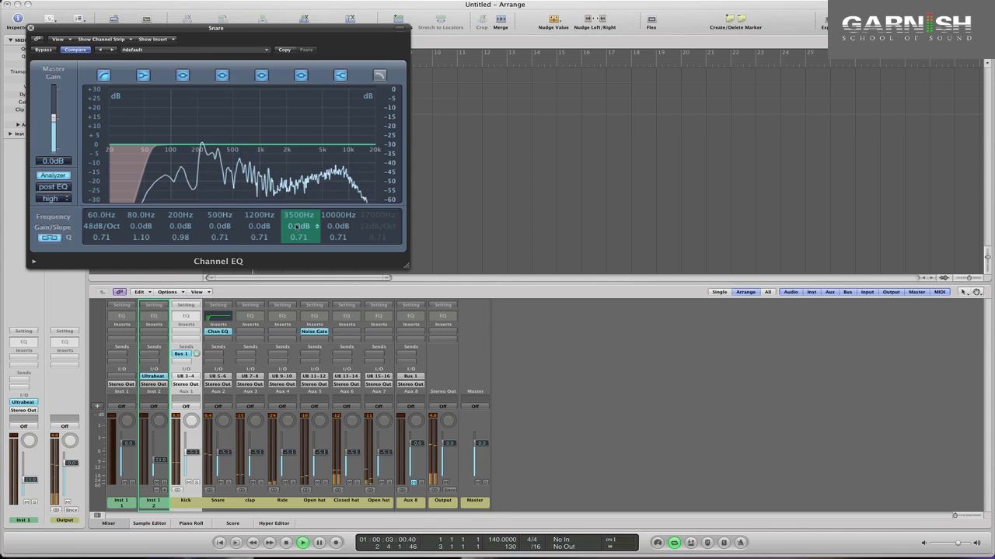
mouse_move(298, 230)
mouse_down()
mouse_move(296, 238)
mouse_move(299, 228)
mouse_up()
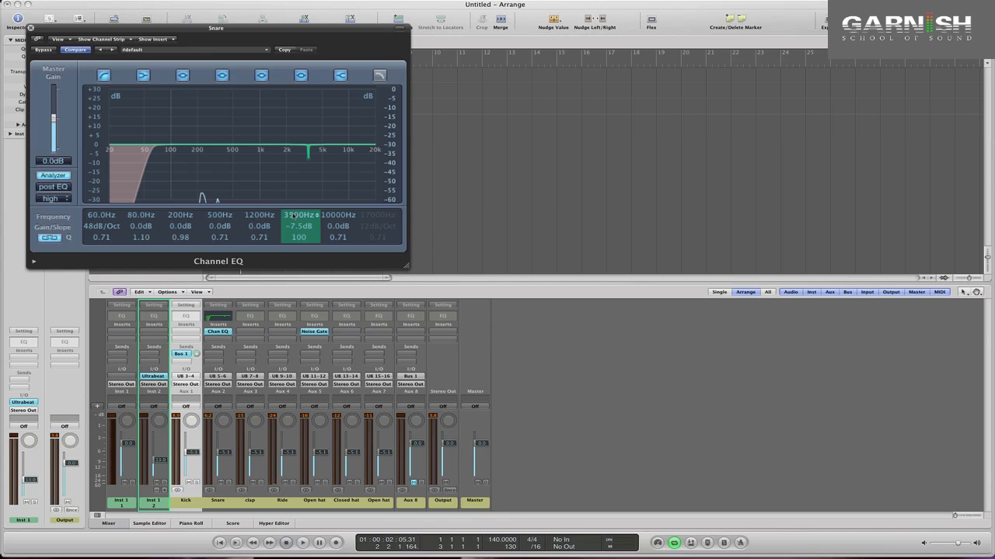
key(space)
drag(292, 215, 289, 200)
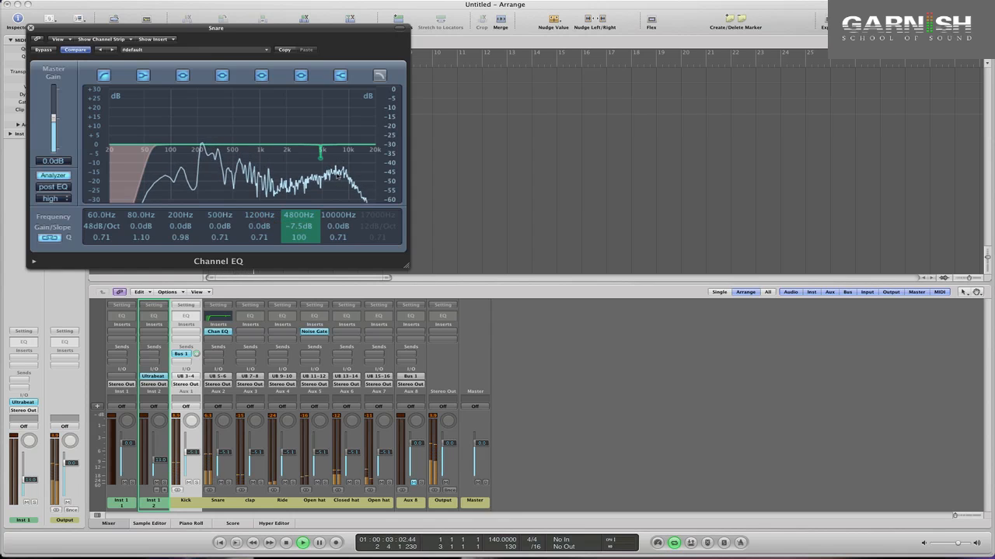
mouse_move(298, 215)
mouse_down()
mouse_move(292, 198)
mouse_move(294, 227)
mouse_up()
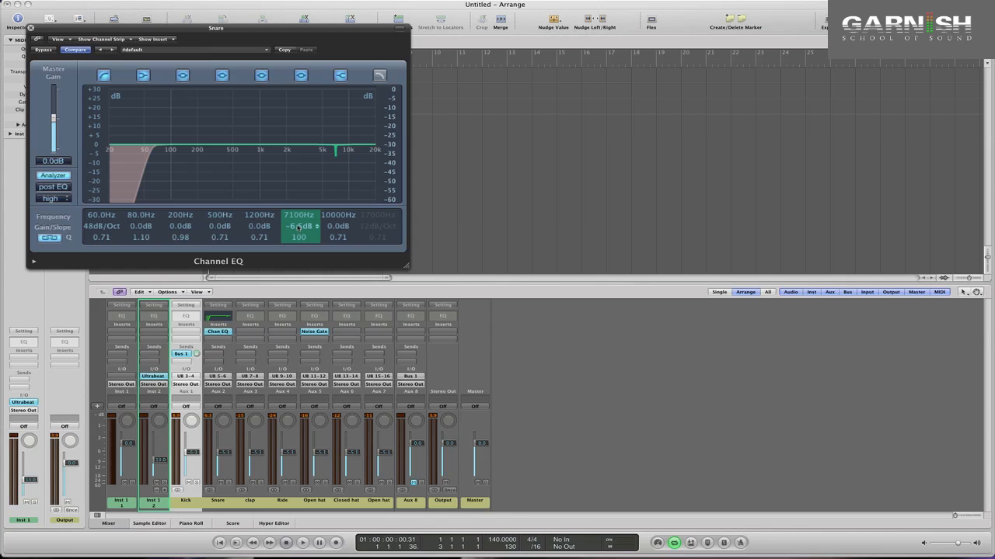
- Set the snare EQ's fourth band to 1240 Hz, -4.5 dB and Q 11 during playback, then turn off the analyzer and close the EQ
key(space)
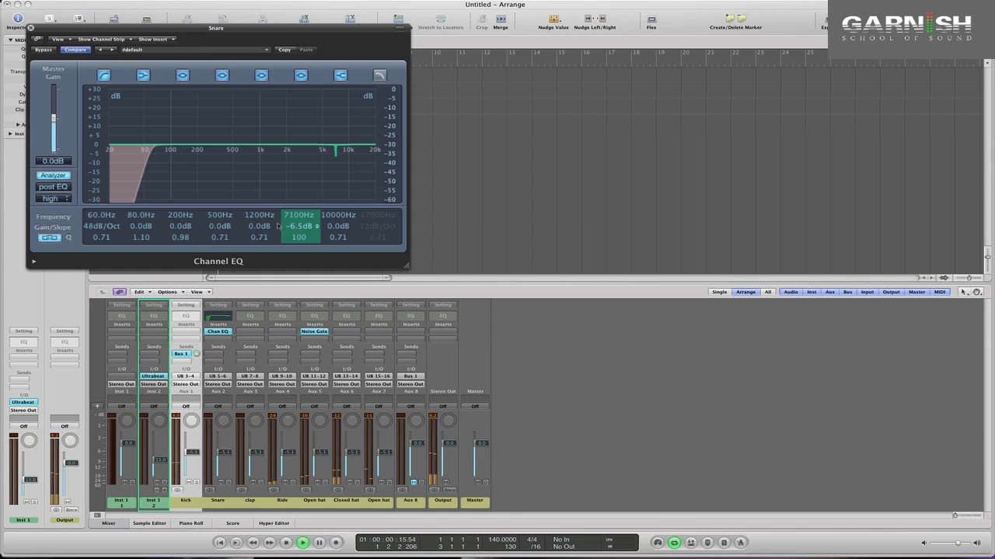
drag(220, 226, 208, 173)
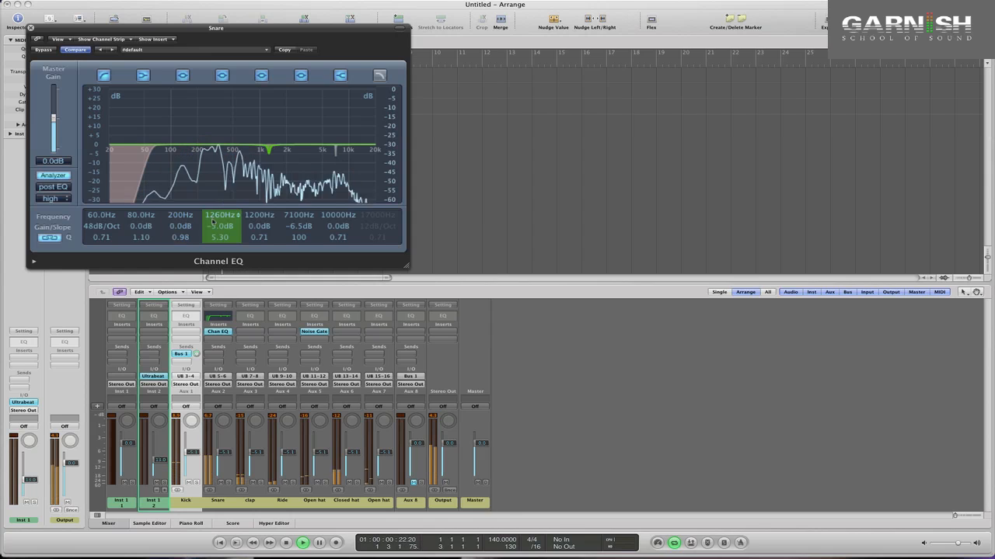
mouse_move(213, 225)
mouse_down()
mouse_move(218, 215)
mouse_move(218, 224)
mouse_up()
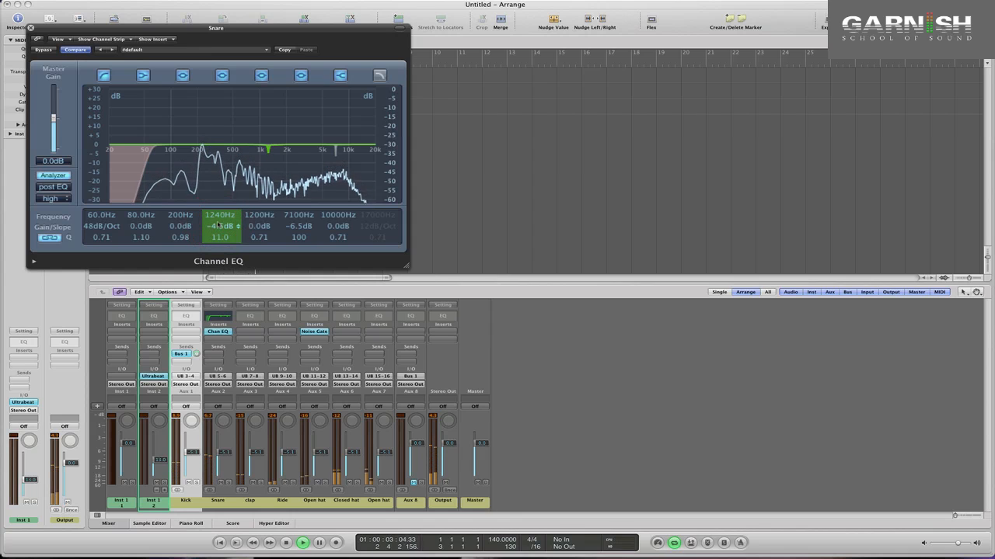
key(space)
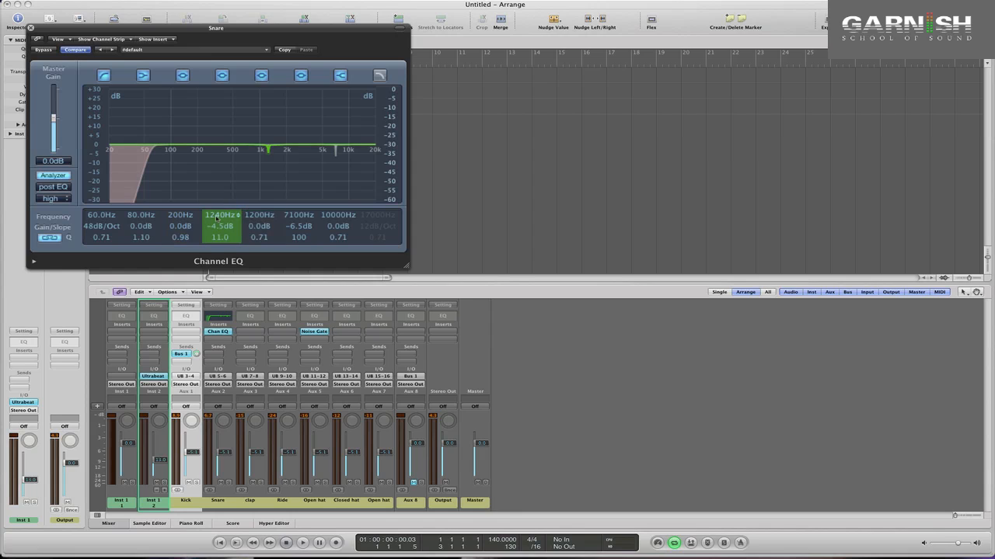
click(52, 175)
key(super+w)
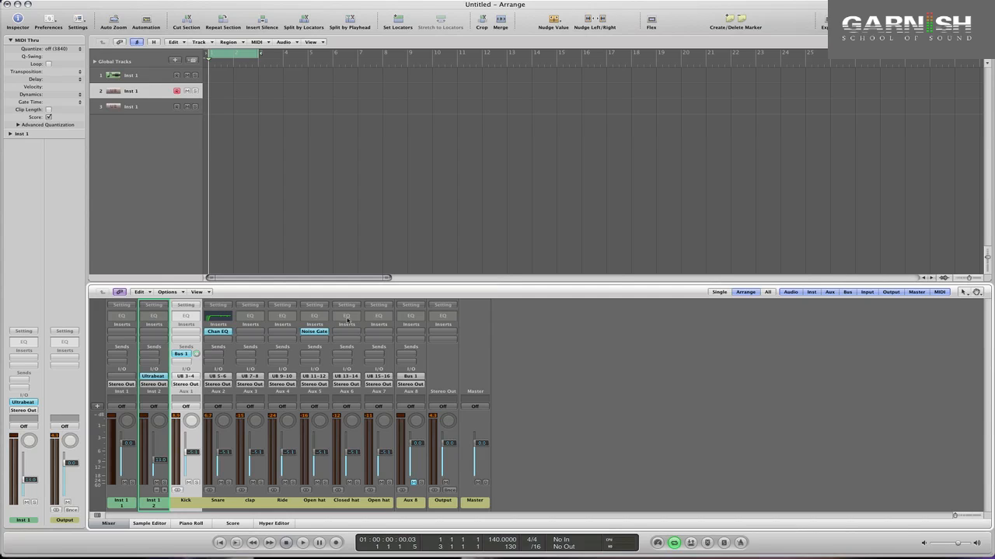
- Insert a Channel EQ on the closed hat channel and examine the sound with its analyzer on at high resolution
key(space)
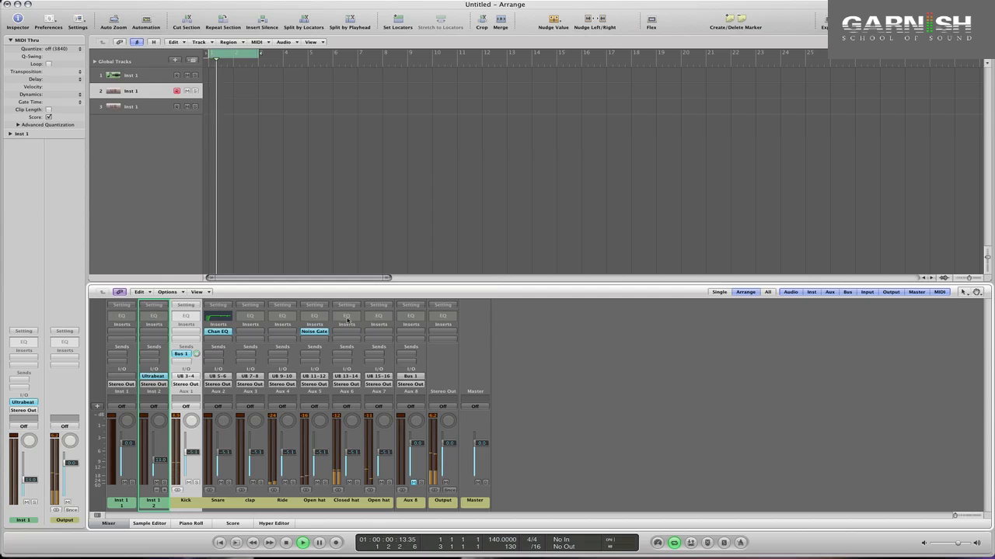
double_click(347, 316)
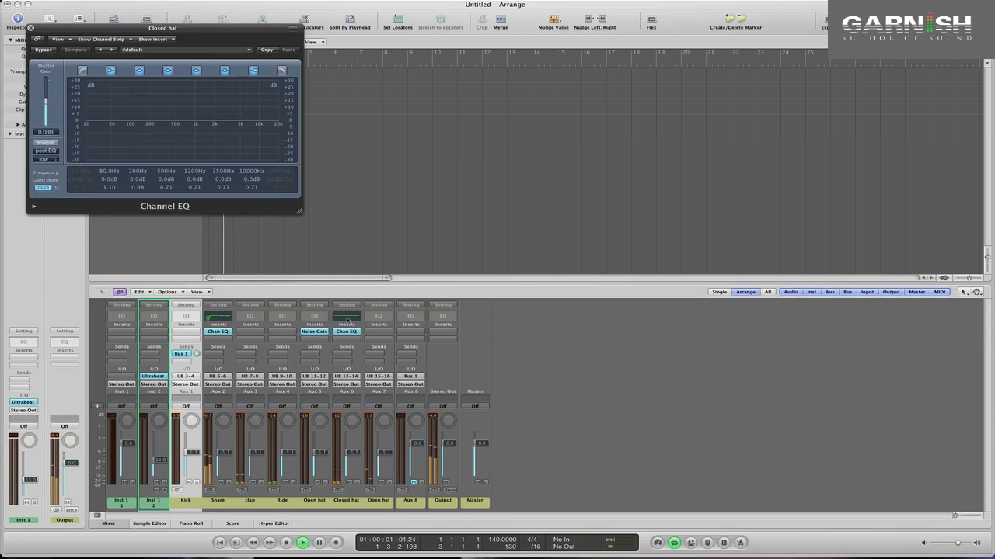
click(45, 159)
click(78, 173)
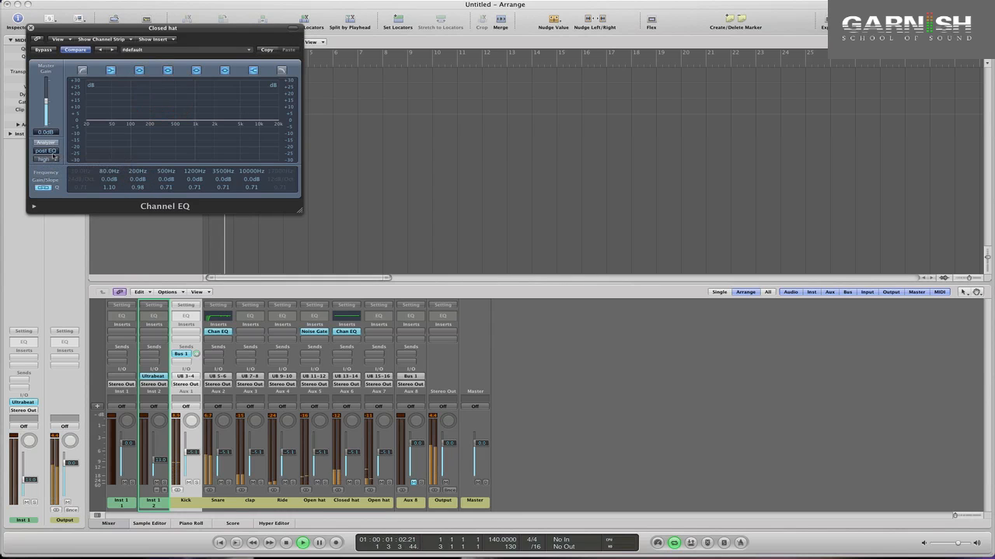
click(45, 142)
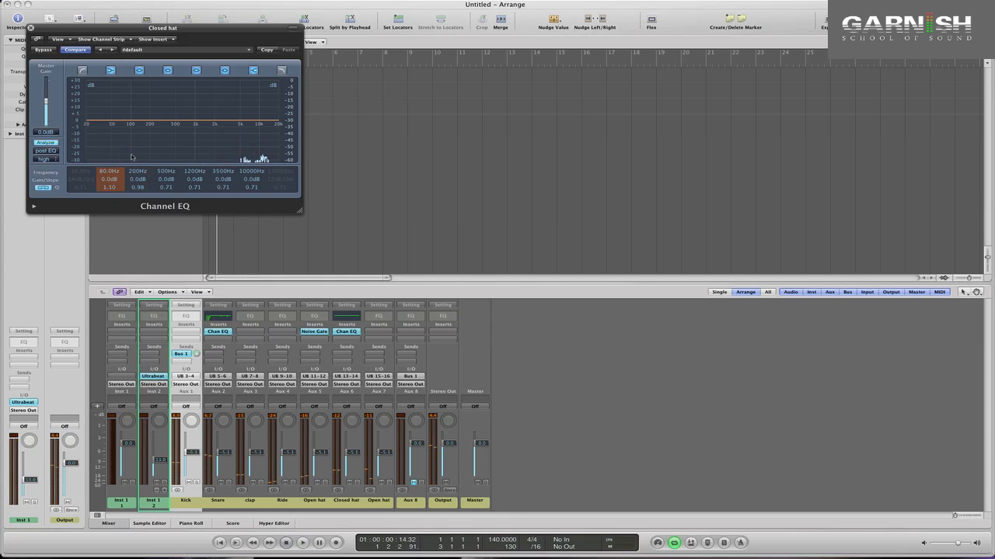
key(space)
key(space)
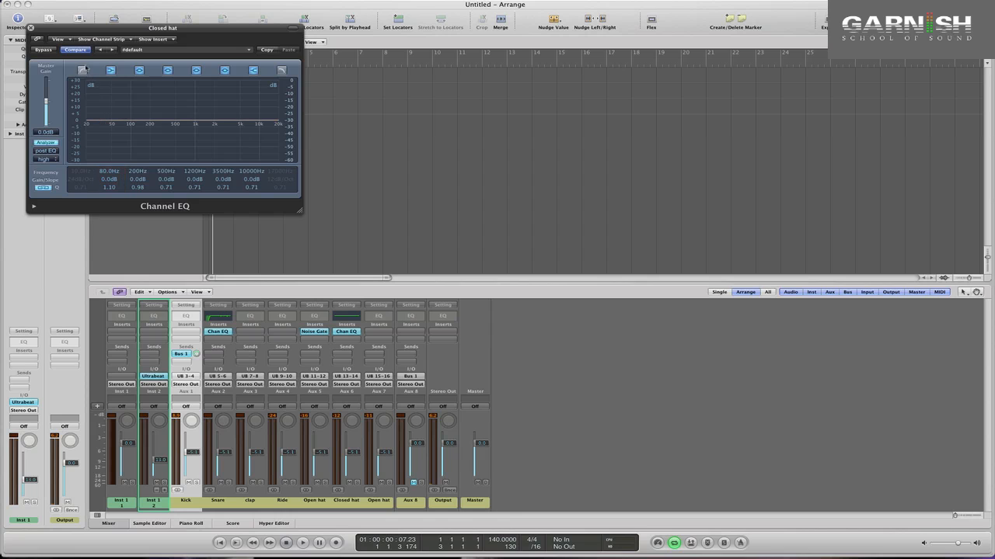
- Enable the closed hat EQ's low-cut band at 152 Hz with a 48 dB/Oct slope during playback
click(82, 72)
key(space)
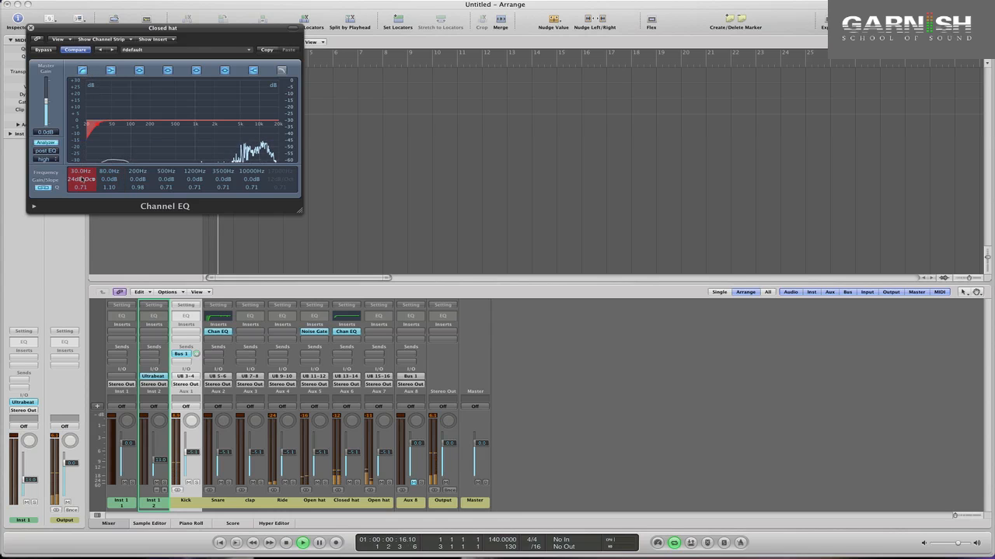
drag(80, 180, 70, 119)
click(75, 174)
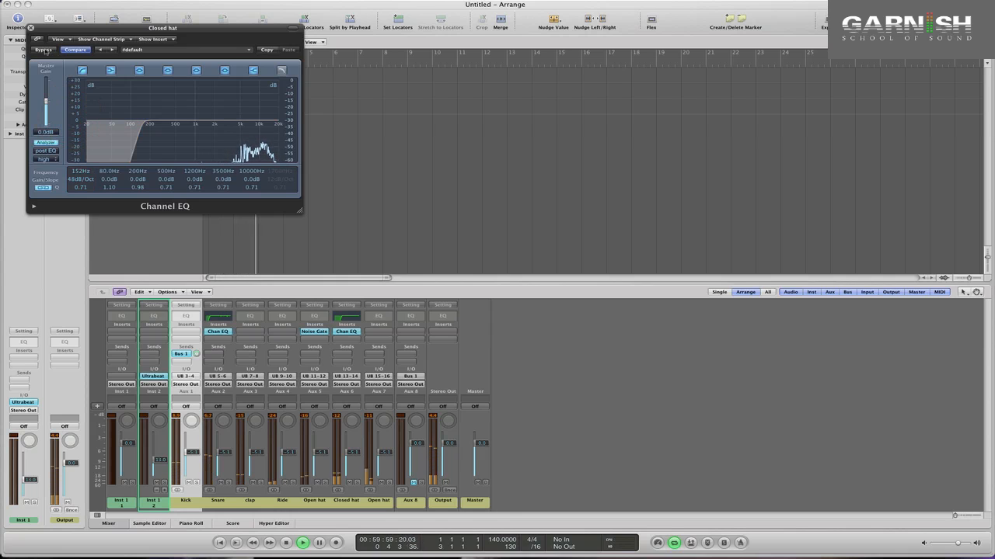
- Compare the closed hat during playback with its Channel EQ bypassed and active
click(43, 50)
click(43, 49)
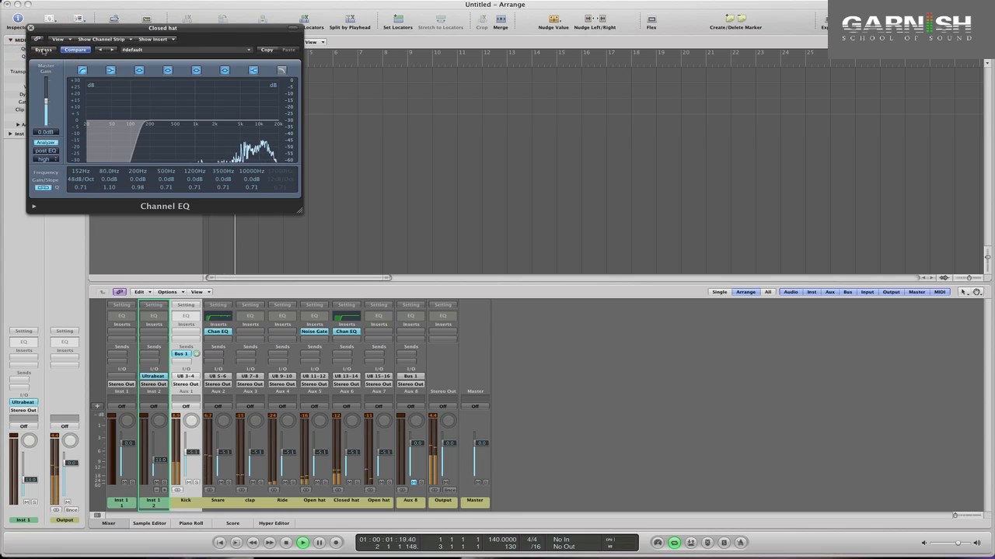
click(43, 50)
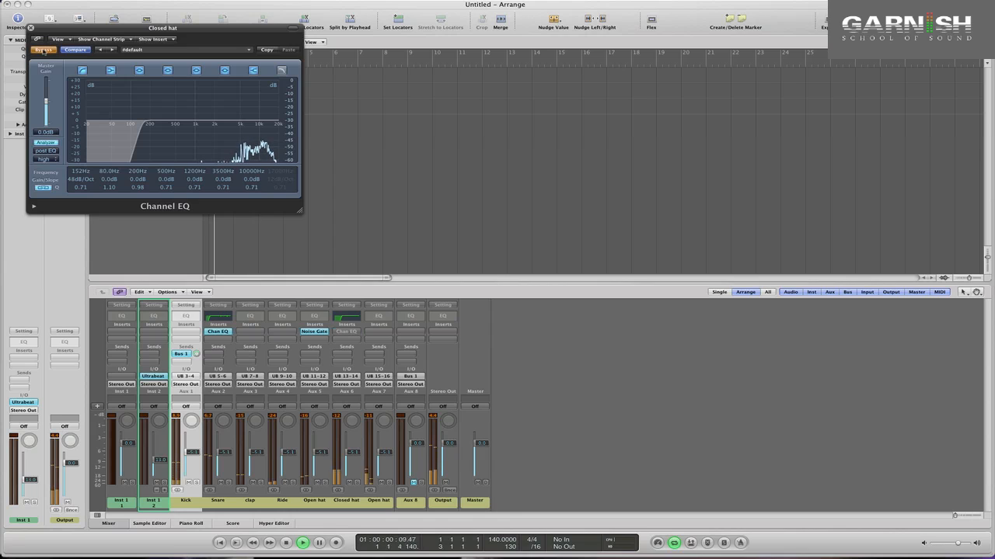
click(42, 50)
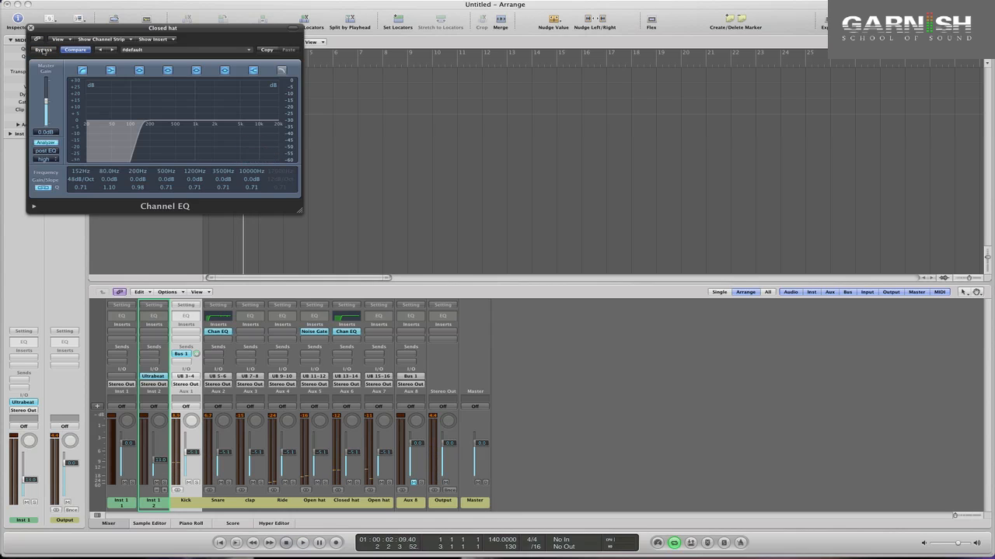
click(42, 50)
key(space)
click(43, 50)
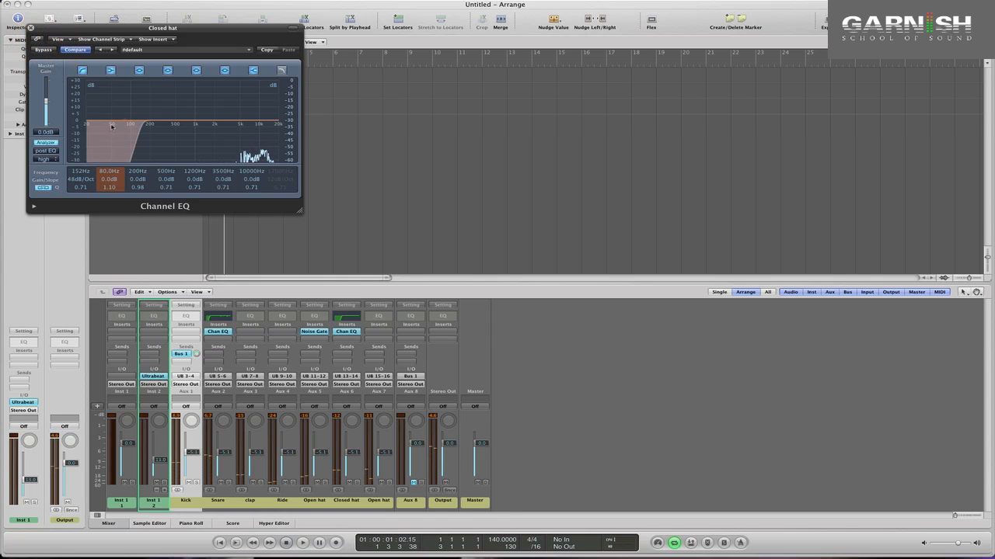
- Set the closed hat EQ's fourth band to 5200 Hz, -7.0 dB and a Q of 100 during playback
key(space)
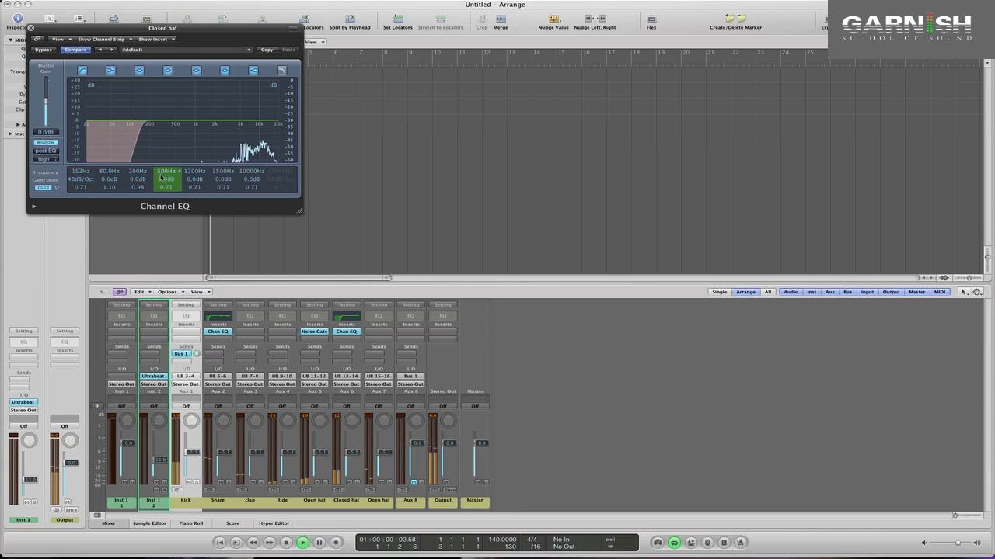
drag(164, 179, 158, 96)
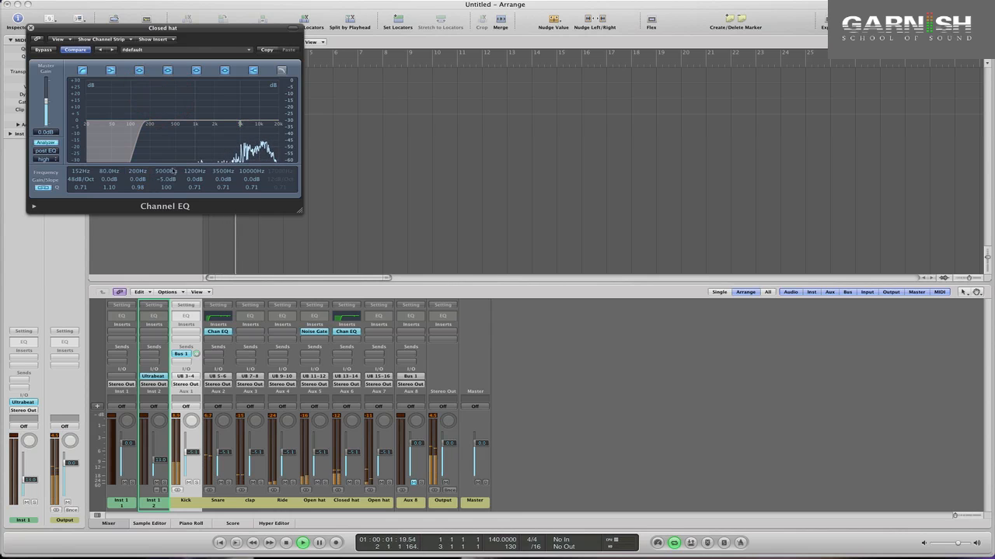
mouse_move(166, 178)
mouse_down()
mouse_move(167, 190)
mouse_move(165, 174)
mouse_up()
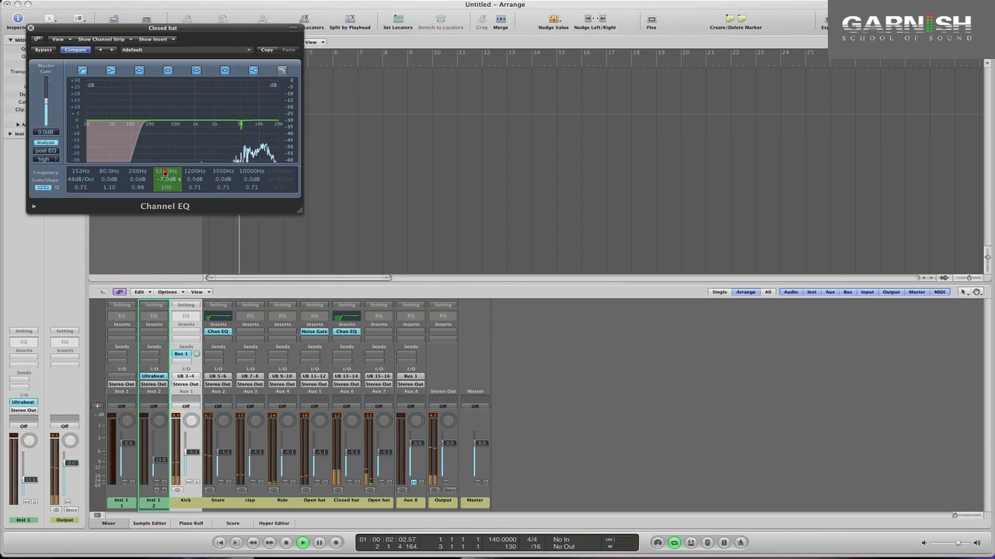
drag(165, 177, 164, 174)
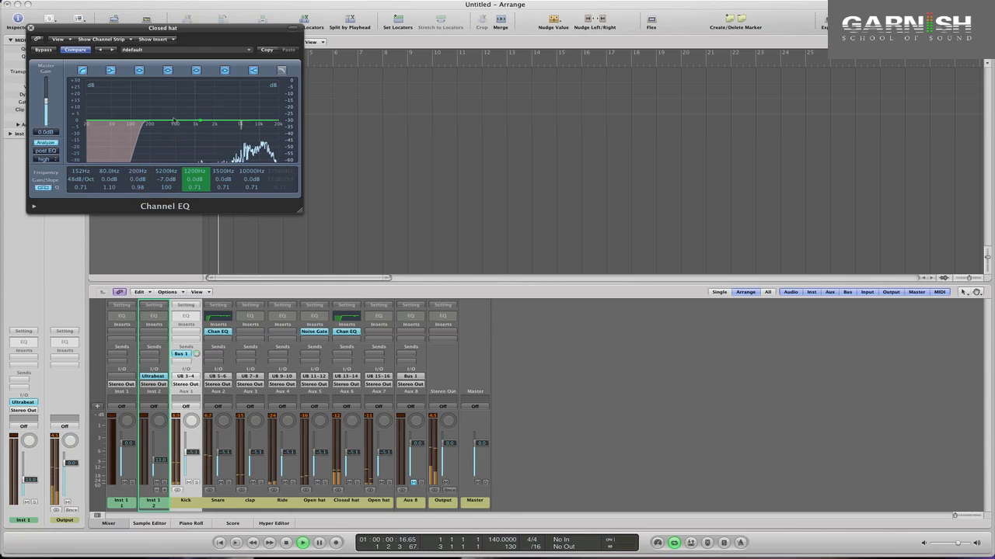
- Compare the closed hat during playback with the EQ's narrow 5200 Hz cut switched off and on
click(168, 70)
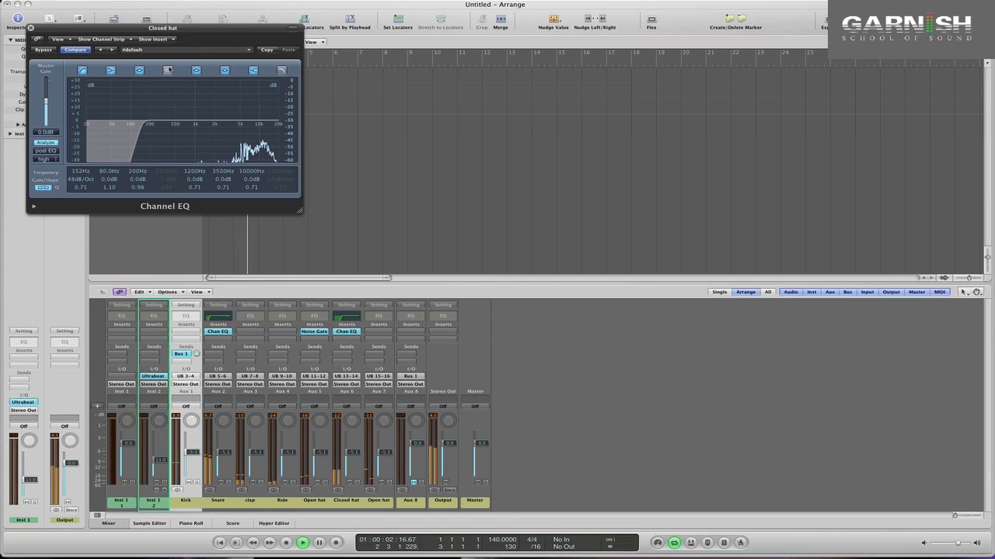
click(168, 70)
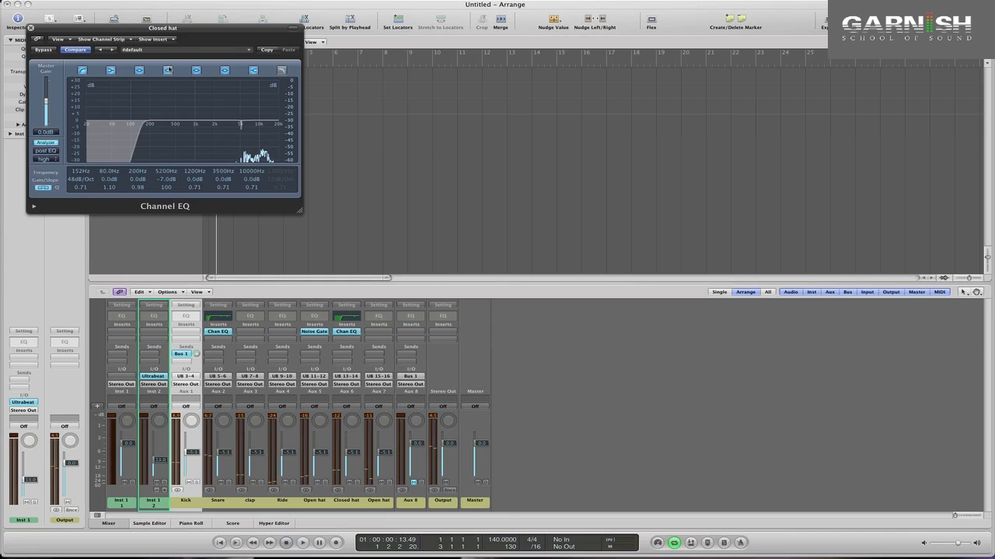
click(169, 70)
click(169, 70)
key(space)
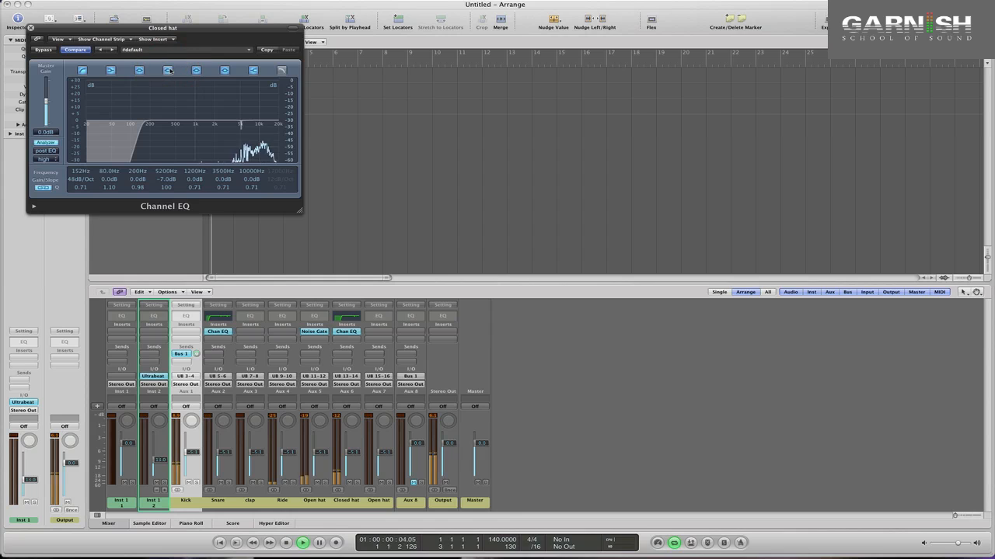
click(169, 69)
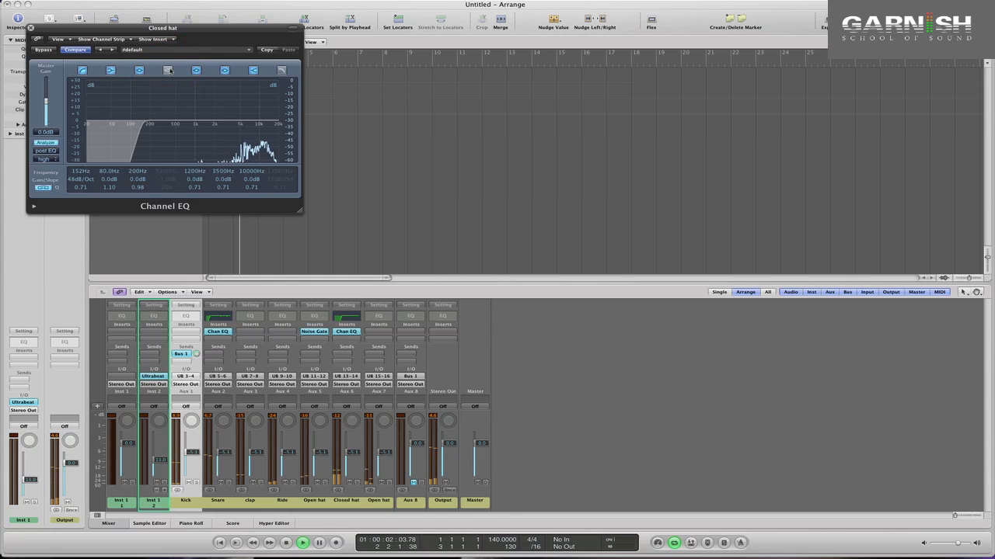
- Switch the closed hat EQ's 5200 Hz cut back on, stop playback, and play the drum pattern again
click(169, 70)
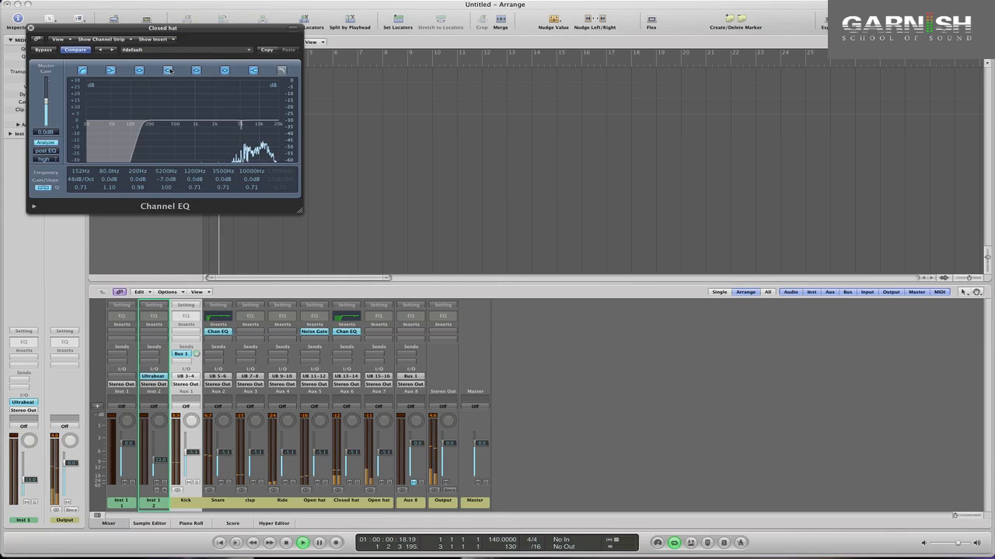
key(space)
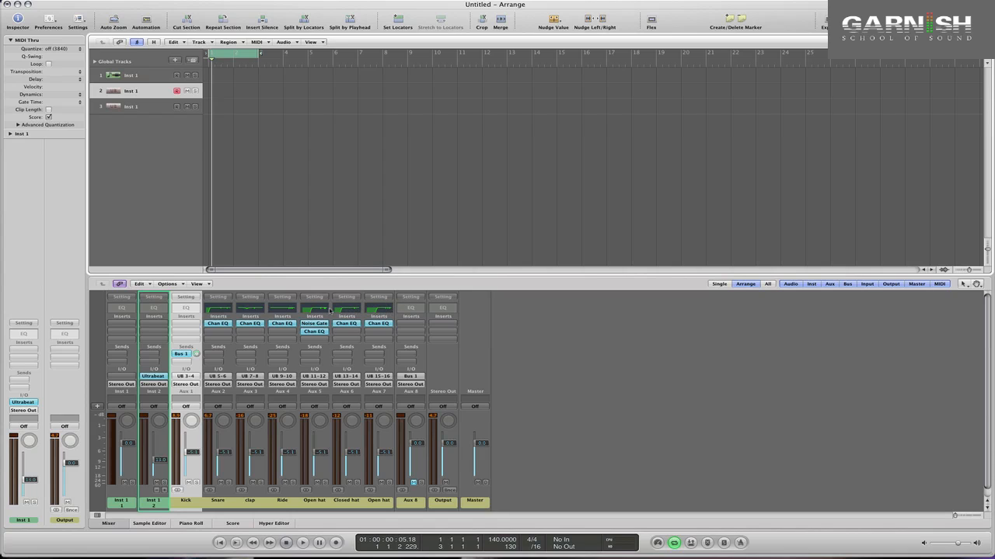
key(space)
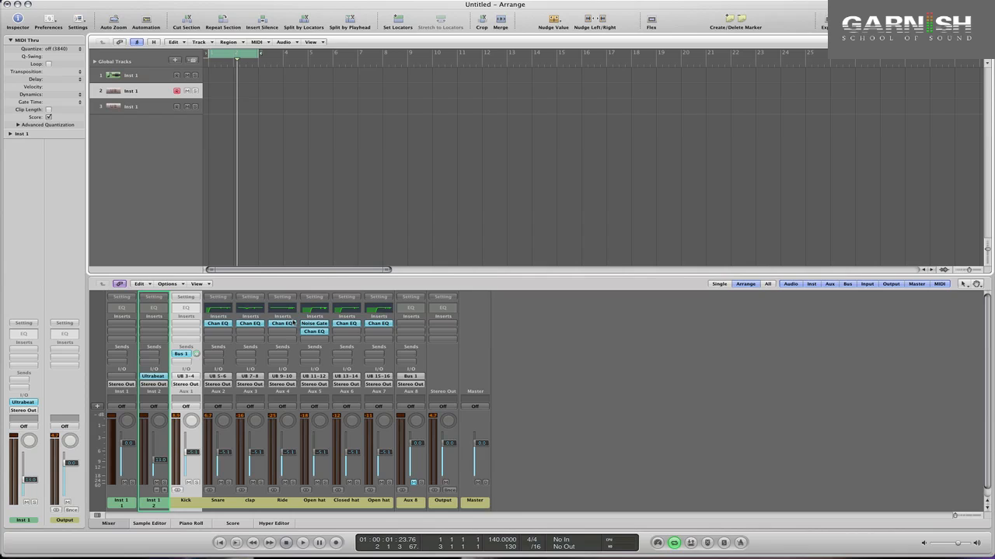
- Route the outputs of the seven drum channels from Kick to the last Open hat to Bus 2, and name its aux channel "drum bus"
drag(199, 502, 380, 507)
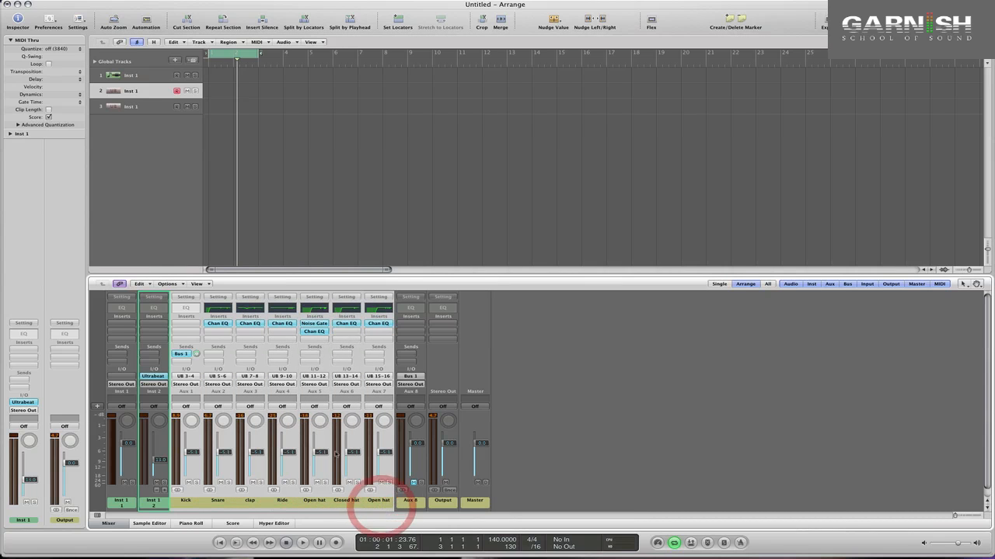
click(184, 384)
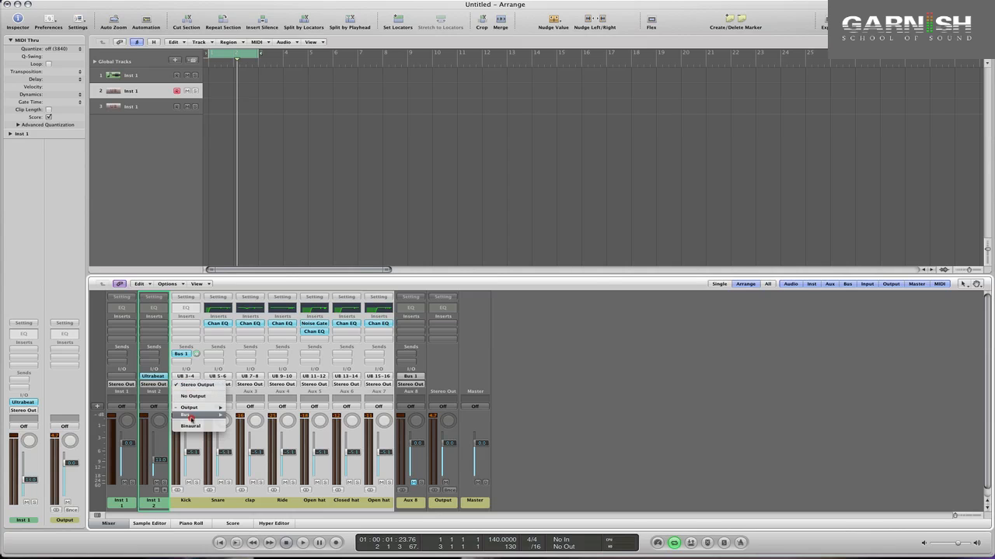
mouse_move(208, 414)
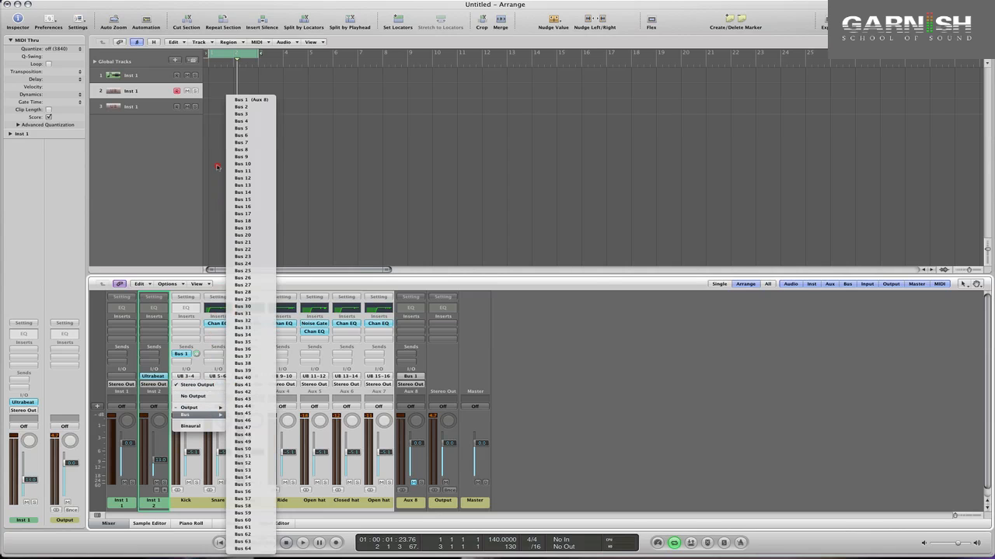
click(253, 110)
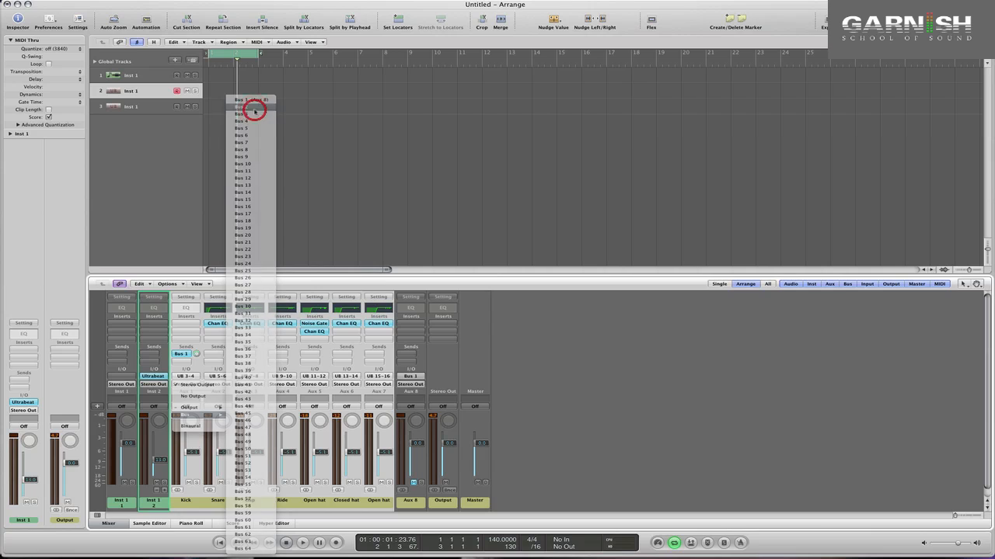
double_click(442, 501)
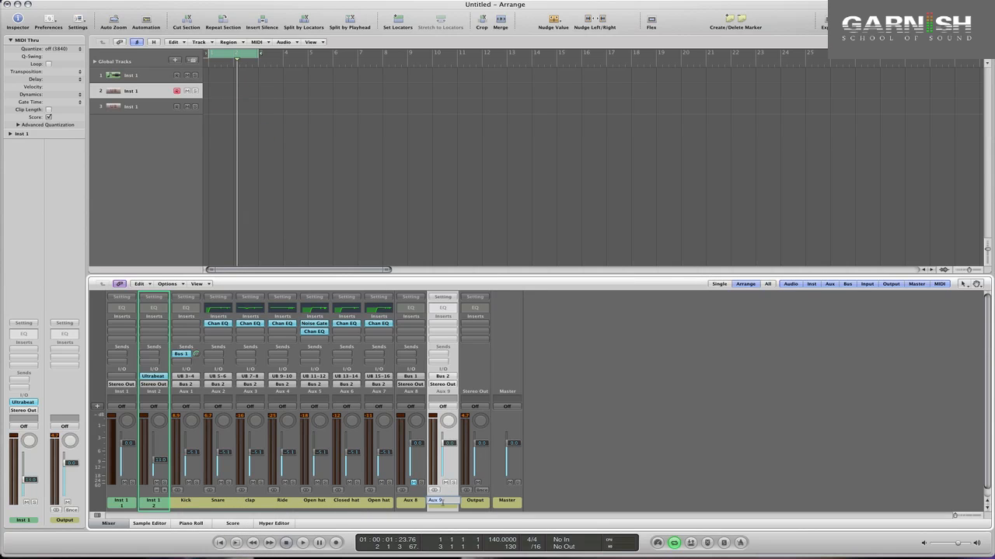
text(4)
key(Return)
click(280, 357)
mouse_move(289, 363)
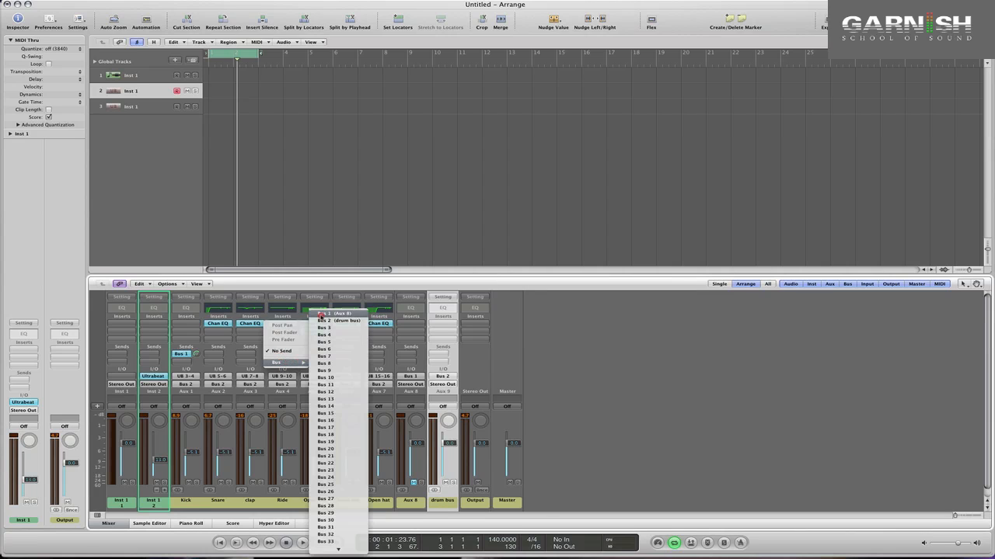
click(286, 231)
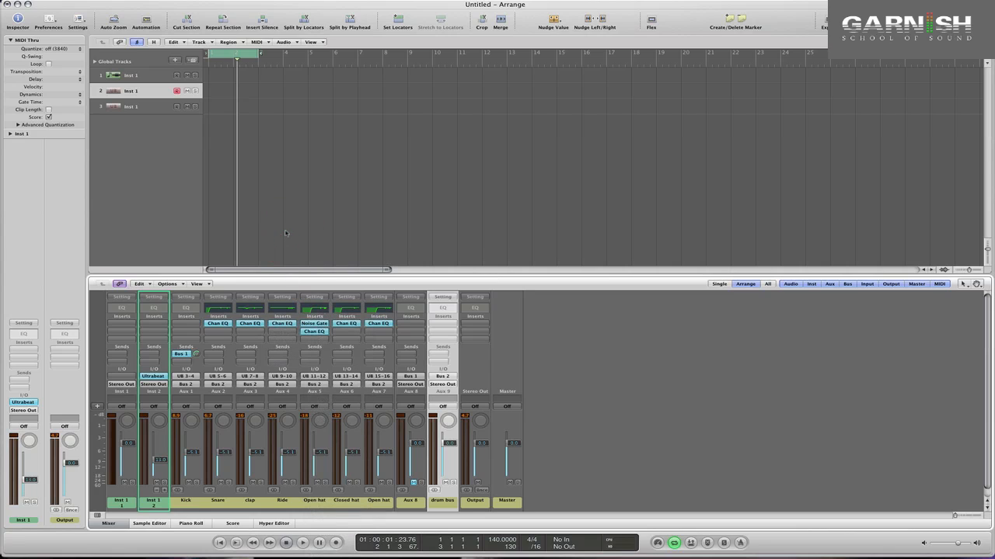
- Rename the Aux 8 channel fed by Bus 1 to "kick sidechain" and save the project
double_click(412, 501)
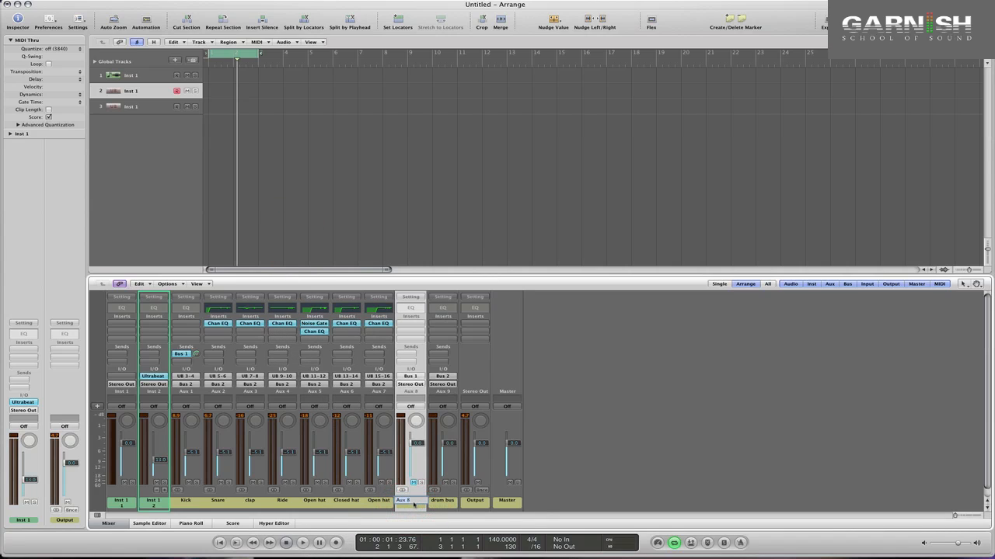
text(k)
text(ick sidechain)
key(Return)
key(super+s)
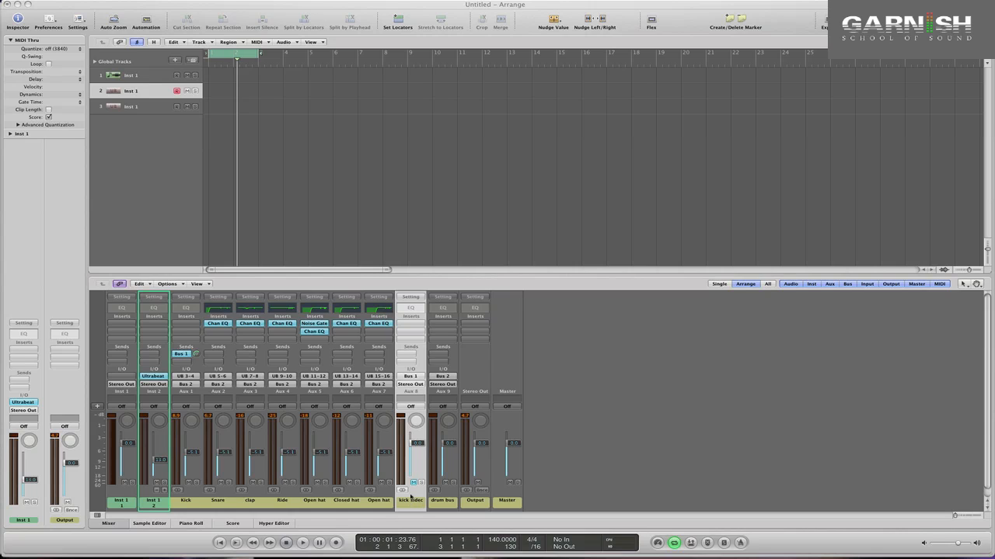
- Insert a stereo Compressor on the drum bus, with the ClassA_R circuit type and a gain of 0.0 dB
click(442, 325)
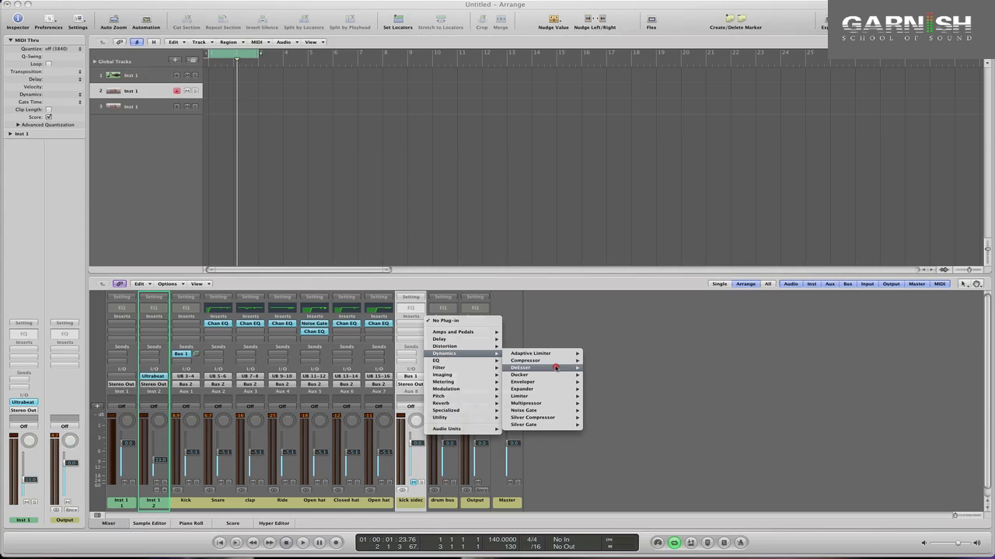
mouse_move(558, 362)
click(610, 362)
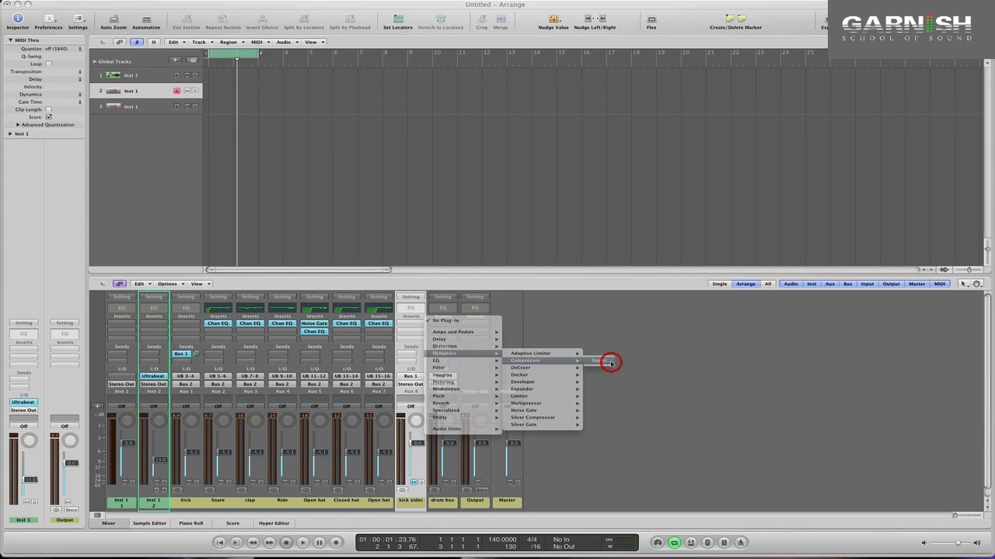
click(118, 63)
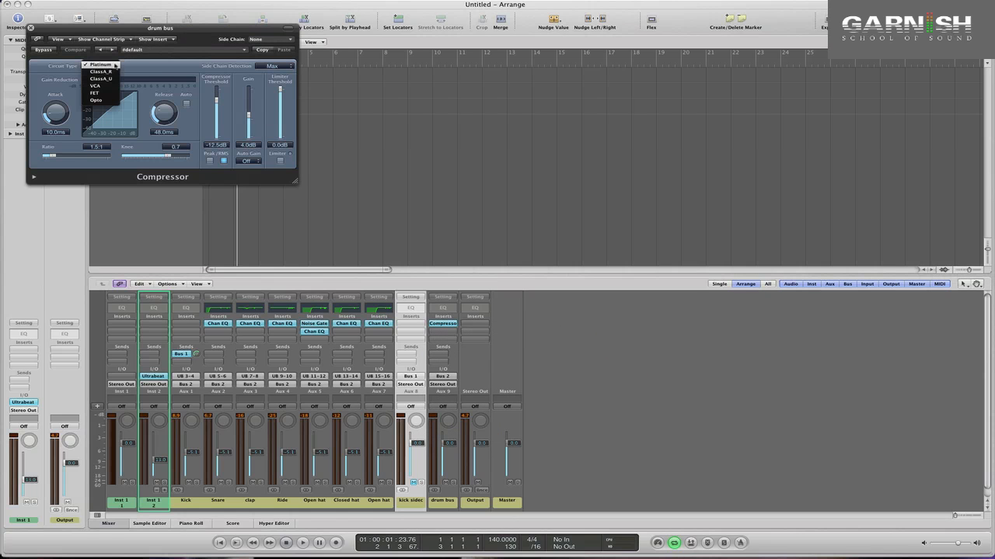
click(113, 75)
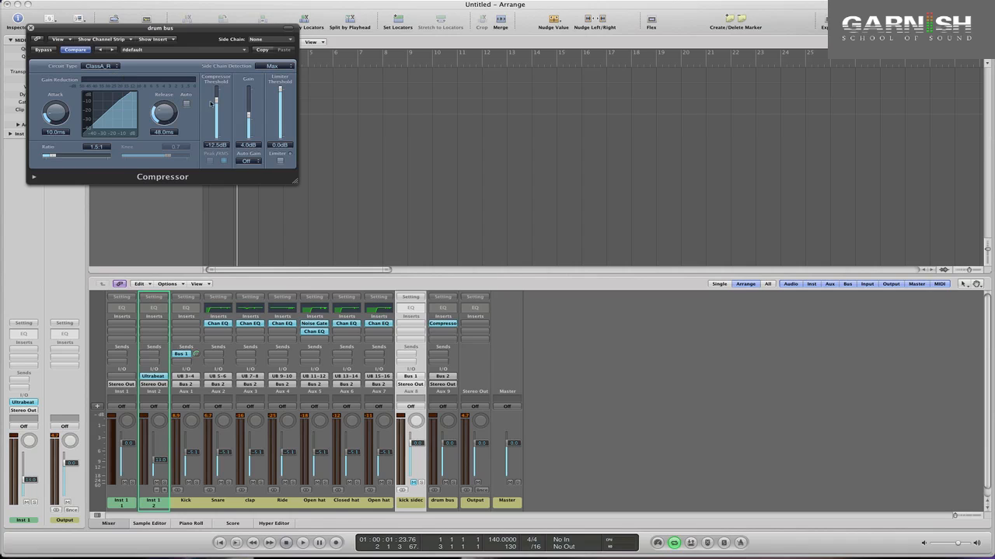
click(248, 124)
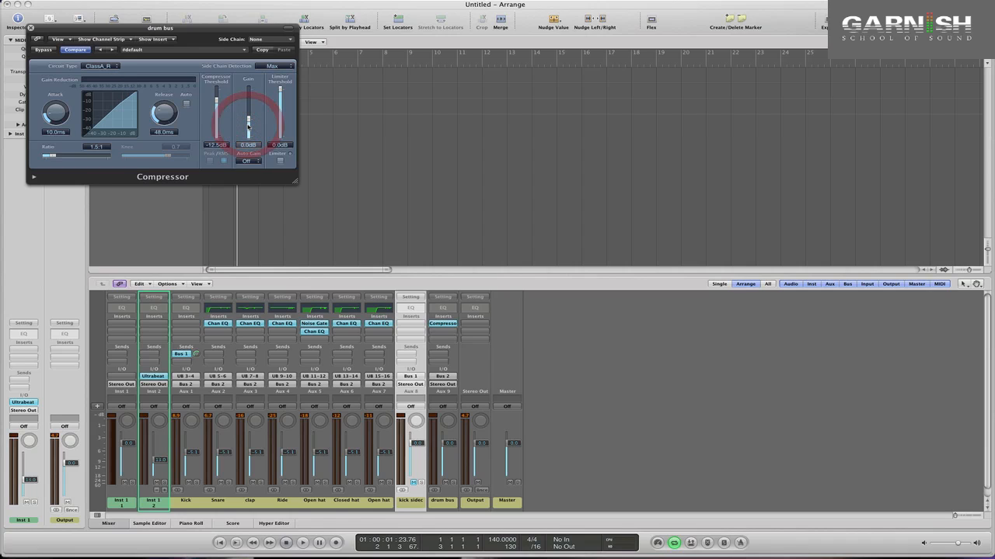
drag(249, 126, 248, 146)
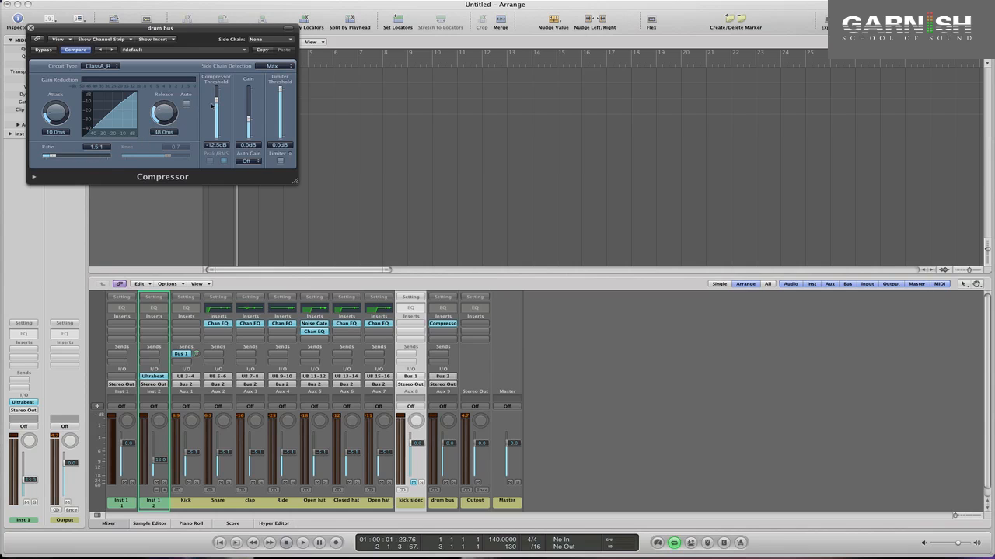
- Set the drum bus compressor's threshold to -18.5 dB and its ratio to 1.8:1 while auditioning playback
key(space)
drag(216, 104, 216, 111)
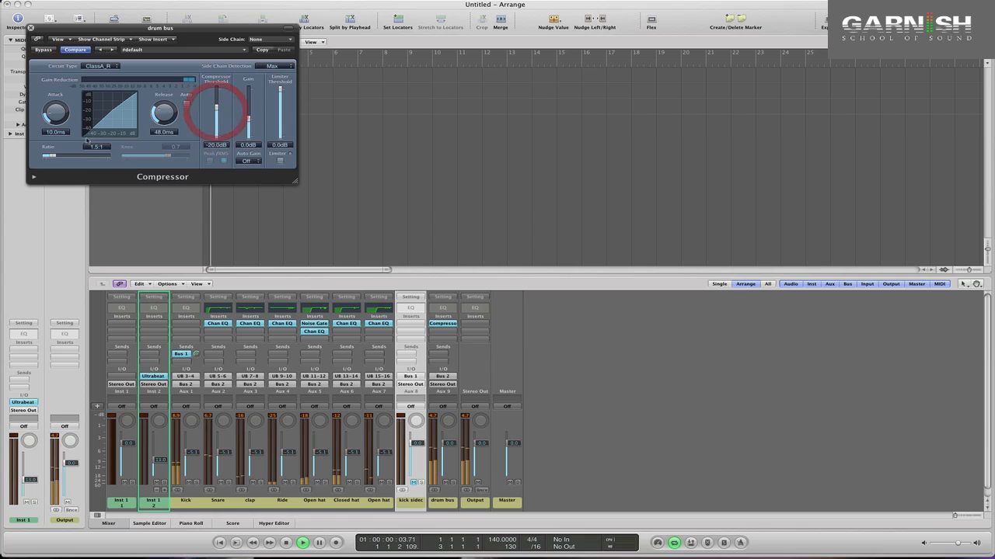
drag(53, 156, 57, 157)
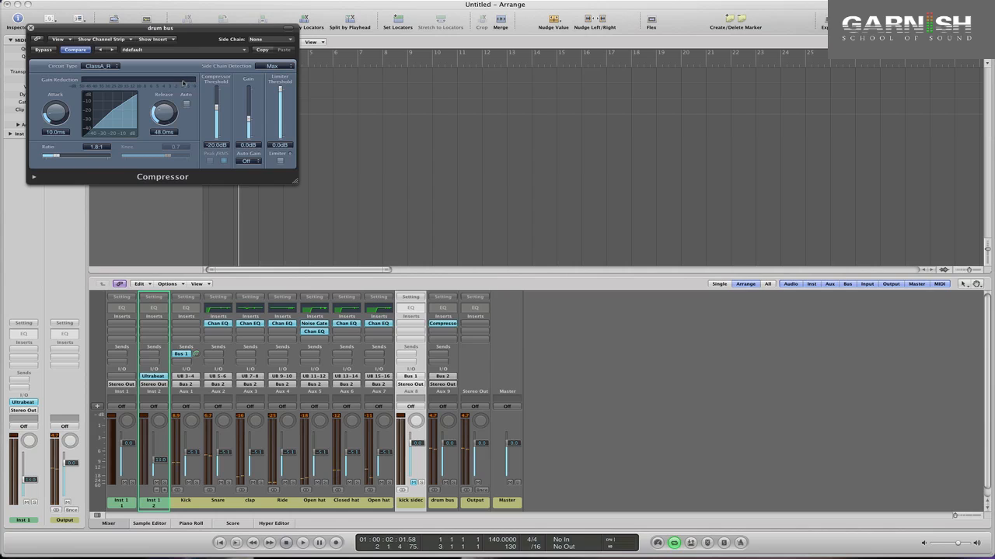
key(space)
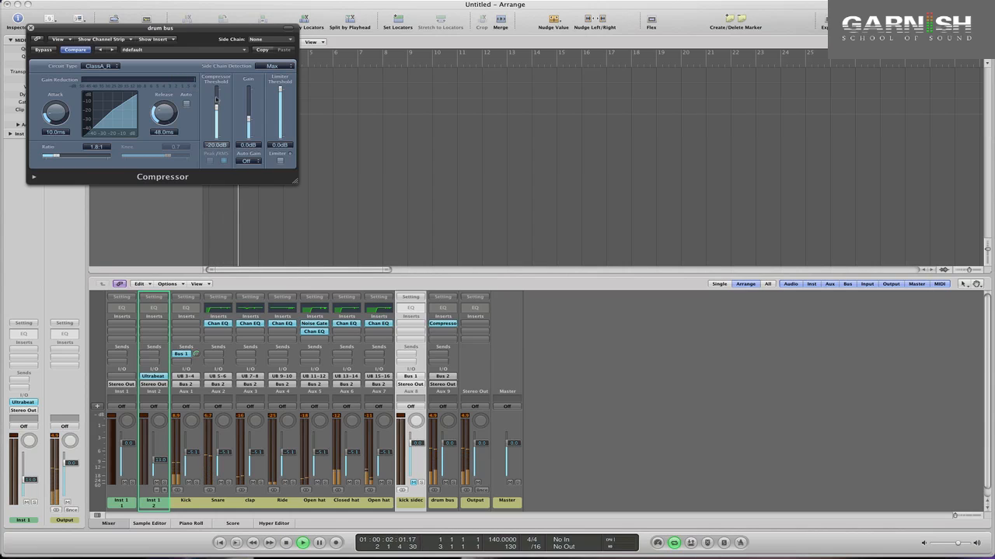
key(space)
drag(218, 109, 218, 106)
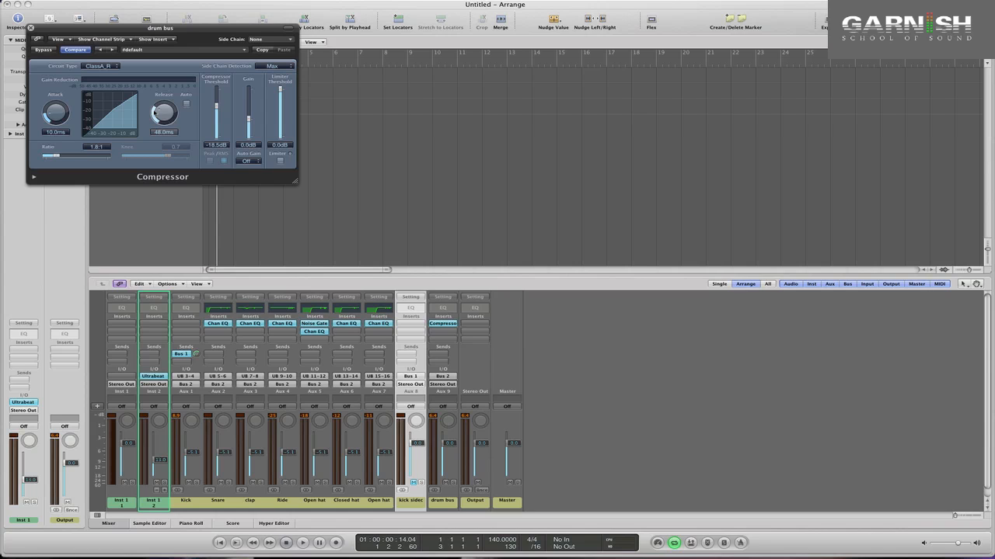
- Set the drum bus compressor's release to 29.0 ms and attack to 10.5 ms, and close the plug-in
drag(161, 113, 162, 116)
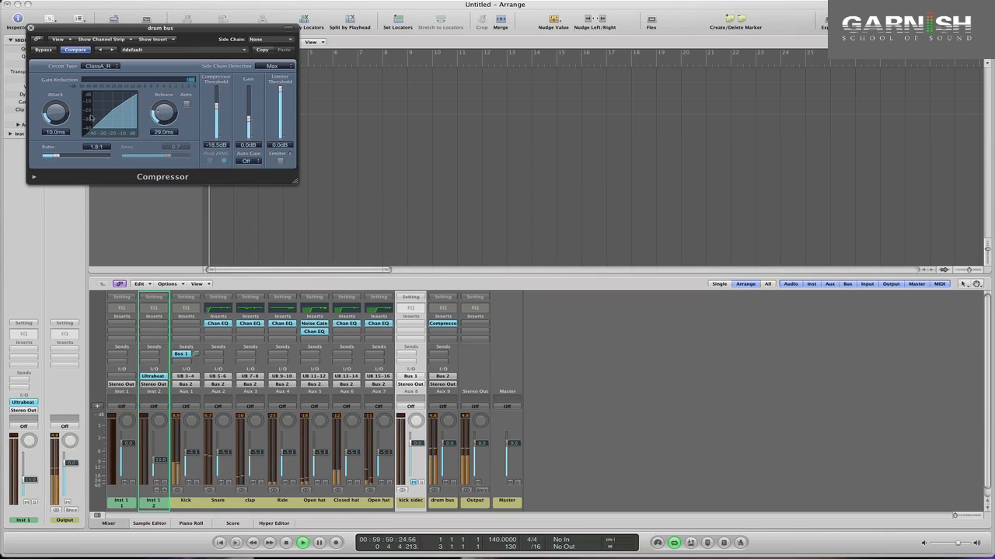
drag(56, 114, 57, 114)
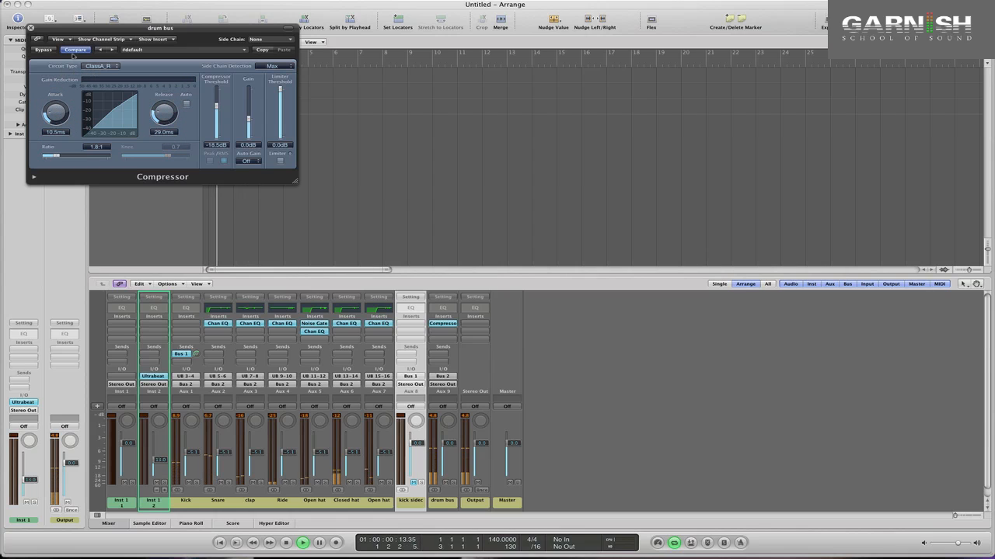
click(30, 28)
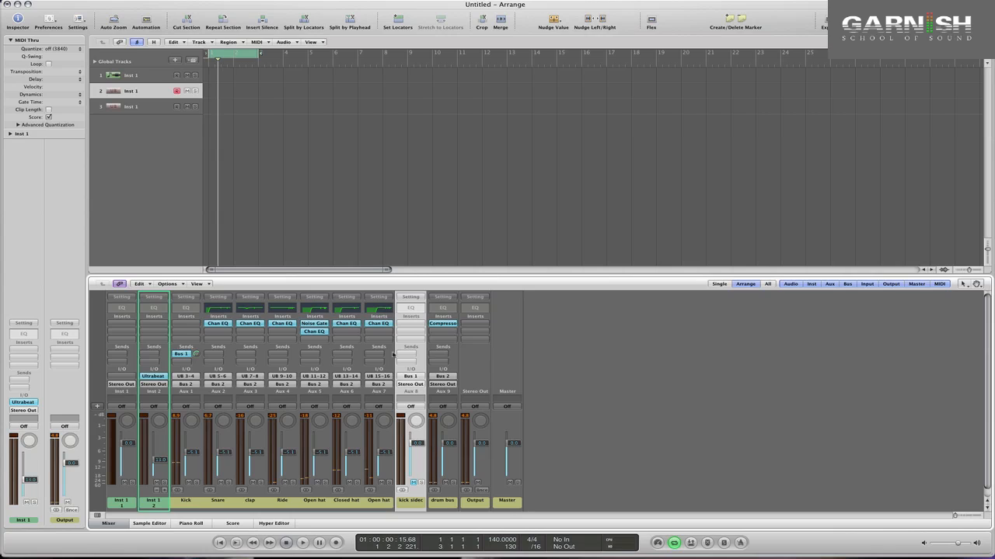
- Add a send to Bus 3 on the drum bus, and name the new aux channel "parallel compression"
click(438, 356)
mouse_move(443, 363)
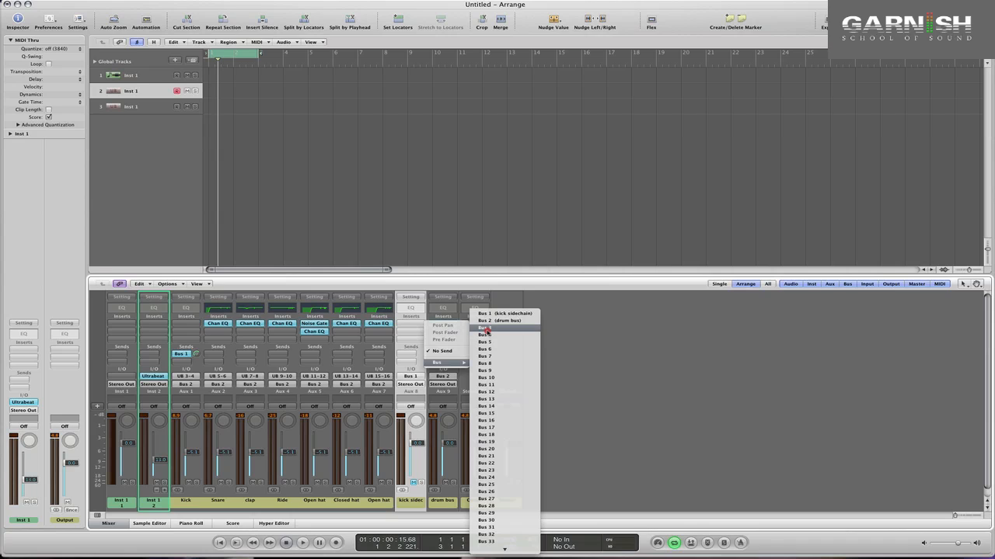
click(486, 331)
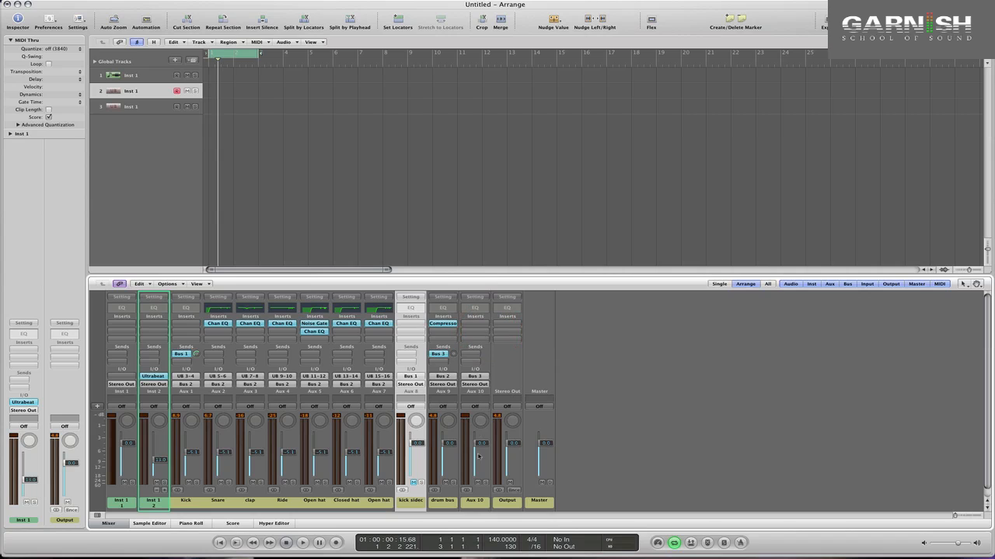
click(476, 503)
double_click(476, 504)
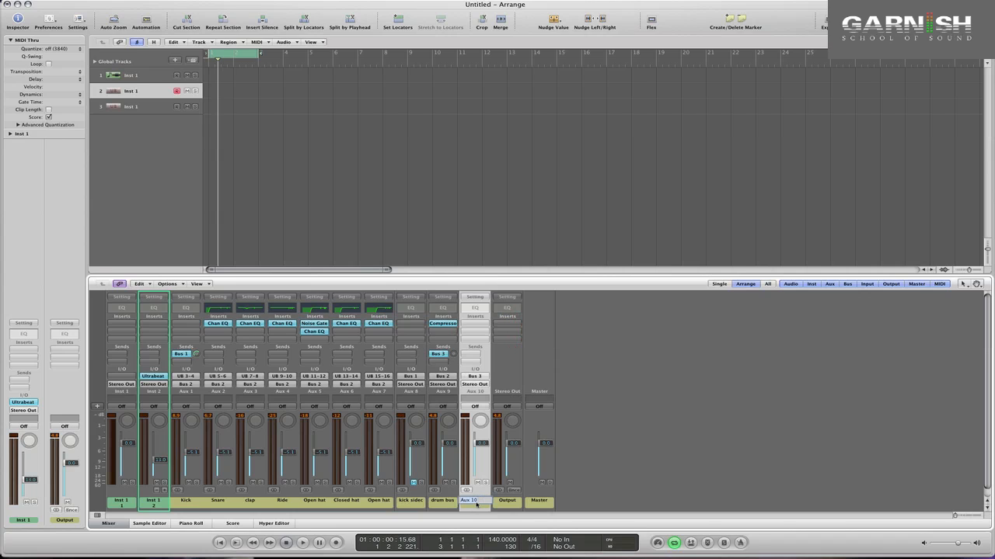
text(pi)
text(rallel compression)
key(Return)
- Switch the drum bus's Bus 3 send to pre-fader, and lower the parallel compression channel's fader to about -6.4 dB
click(441, 354)
click(444, 378)
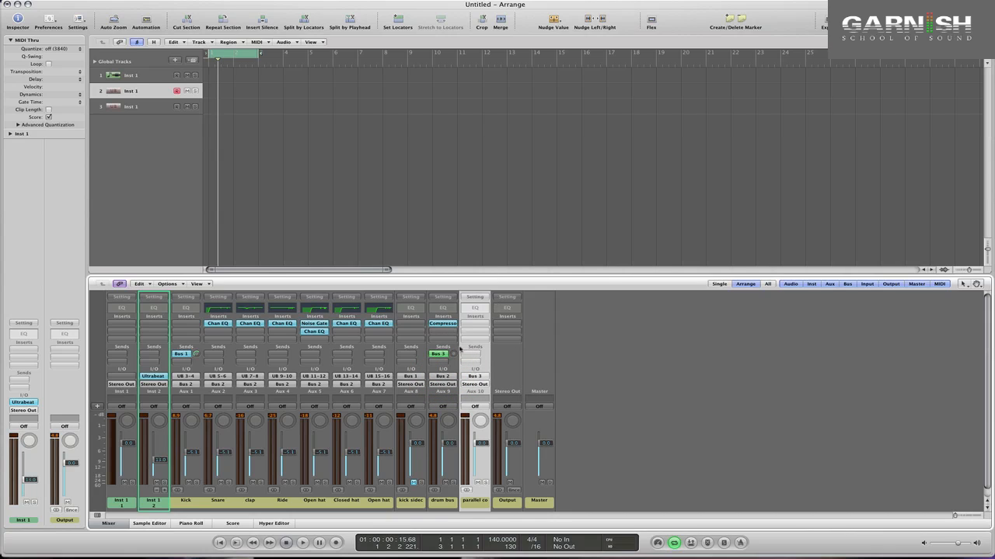
drag(481, 451, 479, 473)
- Insert a stereo Compressor on the parallel compression channel, with a gain of 0.0 dB and the VCA circuit type
click(472, 325)
mouse_move(471, 354)
mouse_move(568, 361)
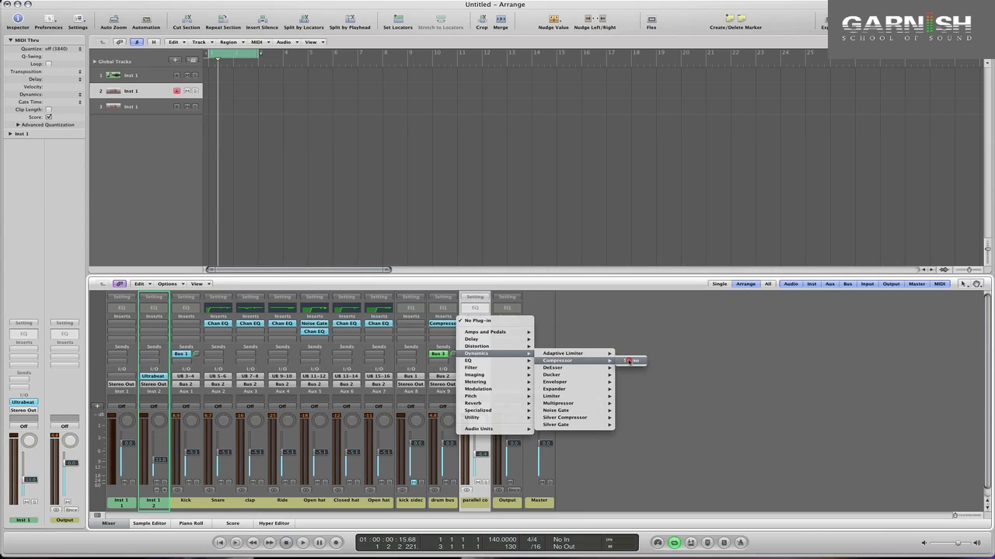
click(631, 361)
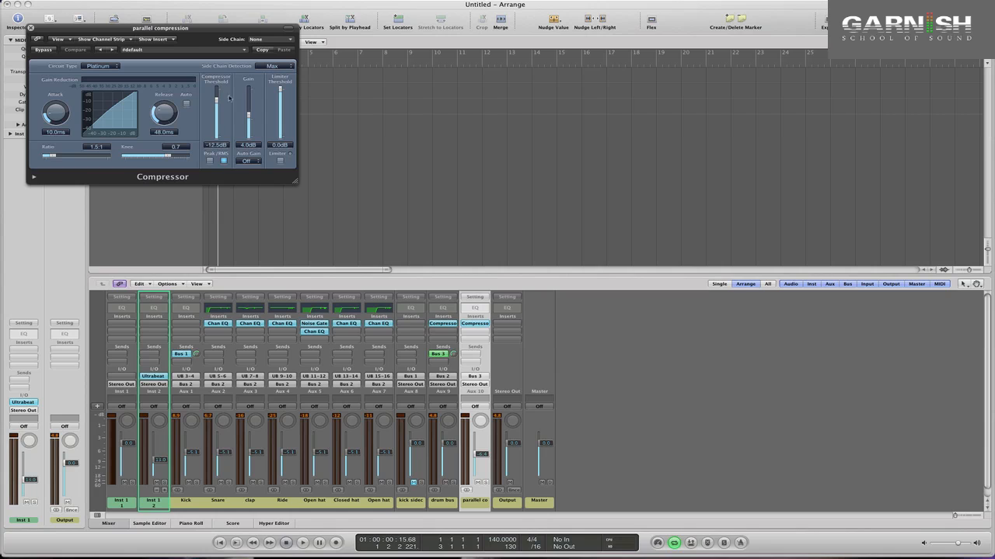
drag(248, 120, 248, 126)
click(100, 66)
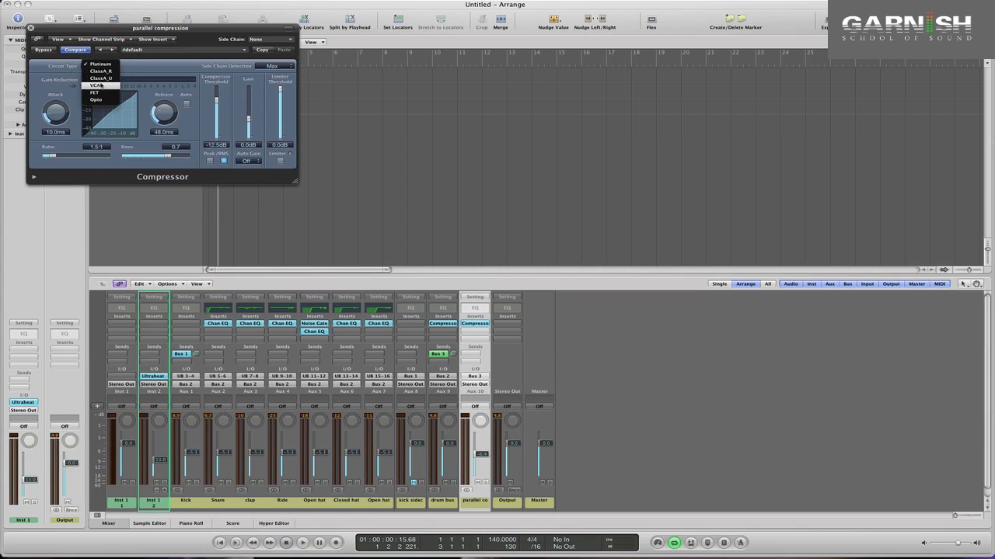
click(95, 86)
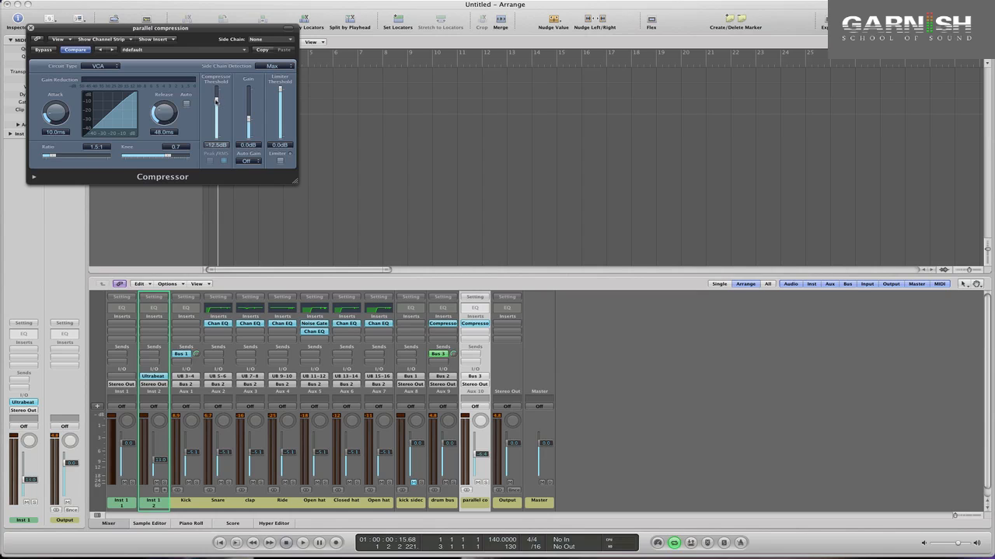
- Set the parallel compressor's threshold to -31.0 dB, attack to 2.5 ms and release to 6.3 ms, and raise its ratio during playback
drag(216, 99, 216, 119)
key(space)
drag(60, 120, 63, 130)
key(space)
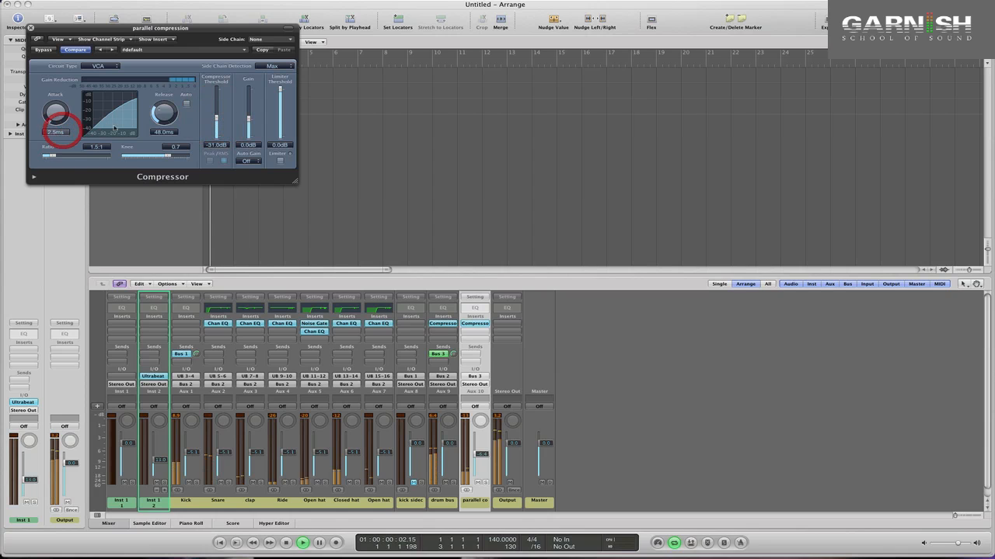
drag(160, 117, 160, 143)
drag(54, 152, 77, 156)
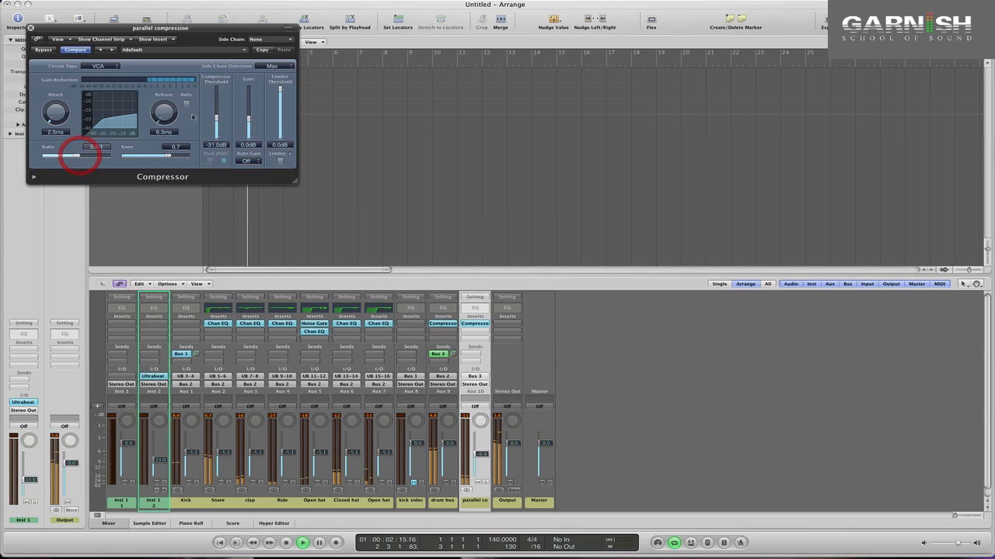
- Lower the parallel compressor's threshold to -34.0 dB and bring the parallel compression channel's fader to about -4.5 dB during playback
drag(218, 116, 219, 120)
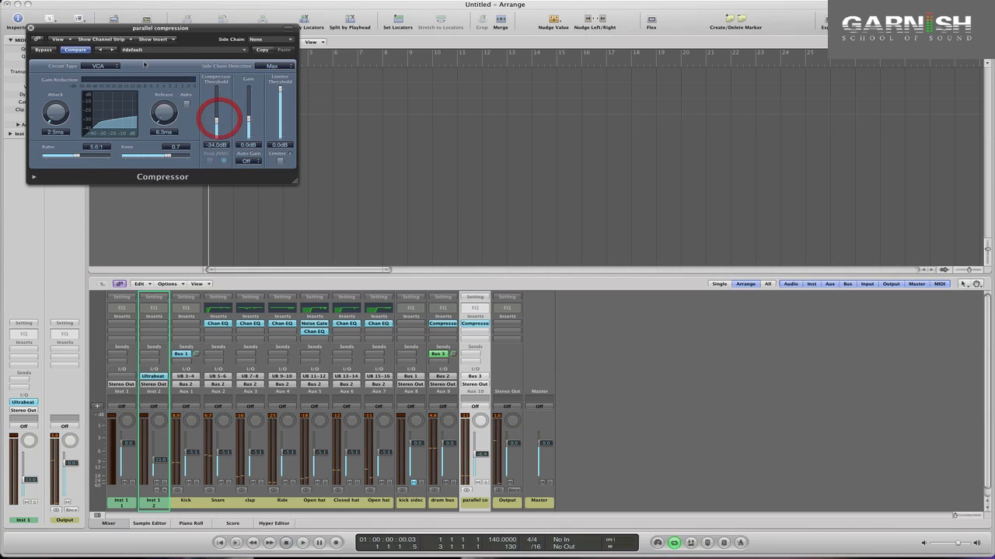
key(space)
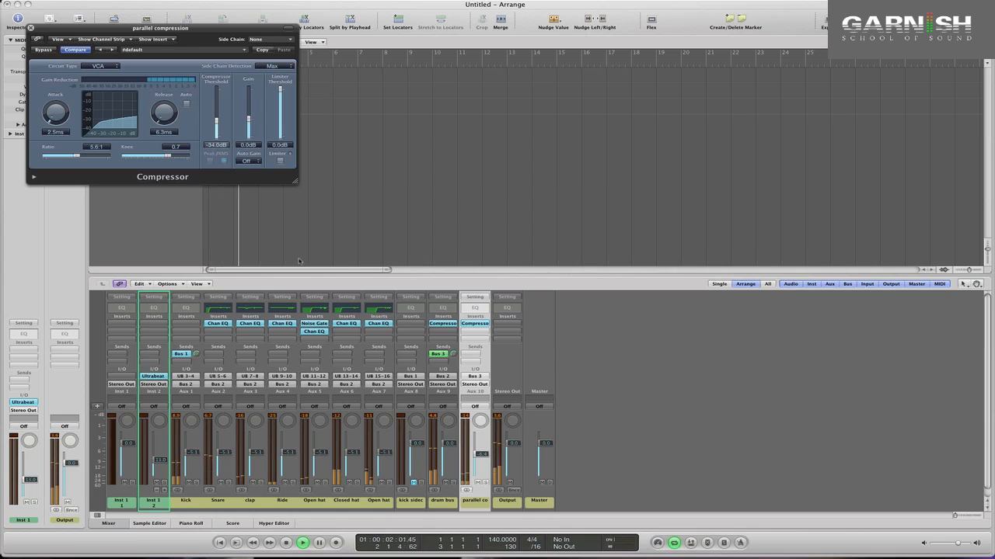
mouse_move(480, 456)
mouse_down()
mouse_move(480, 437)
mouse_move(480, 446)
mouse_up()
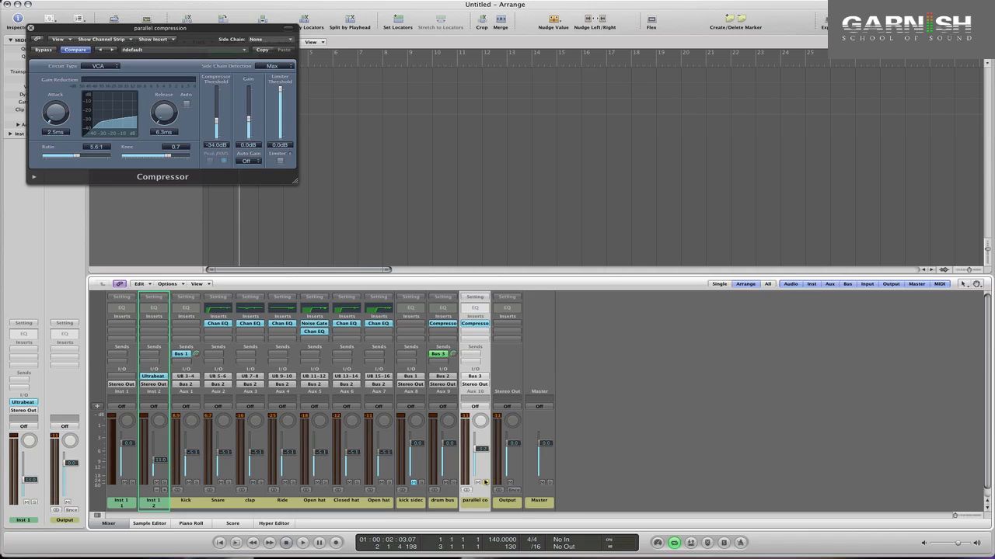
key(space)
click(480, 465)
key(space)
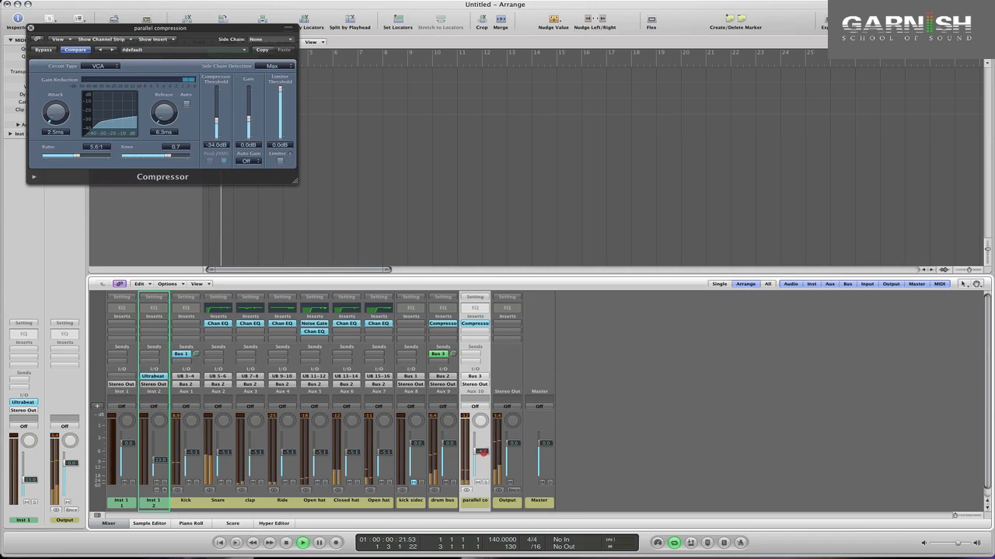
click(483, 454)
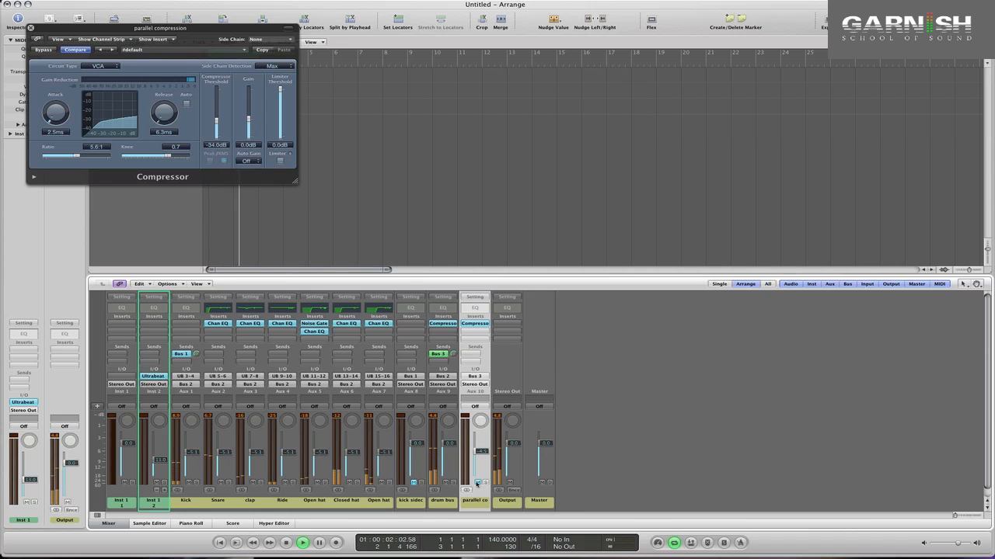
- Mute and unmute the parallel compression channel to compare during playback, and raise its fader to about -4.0 dB
click(476, 483)
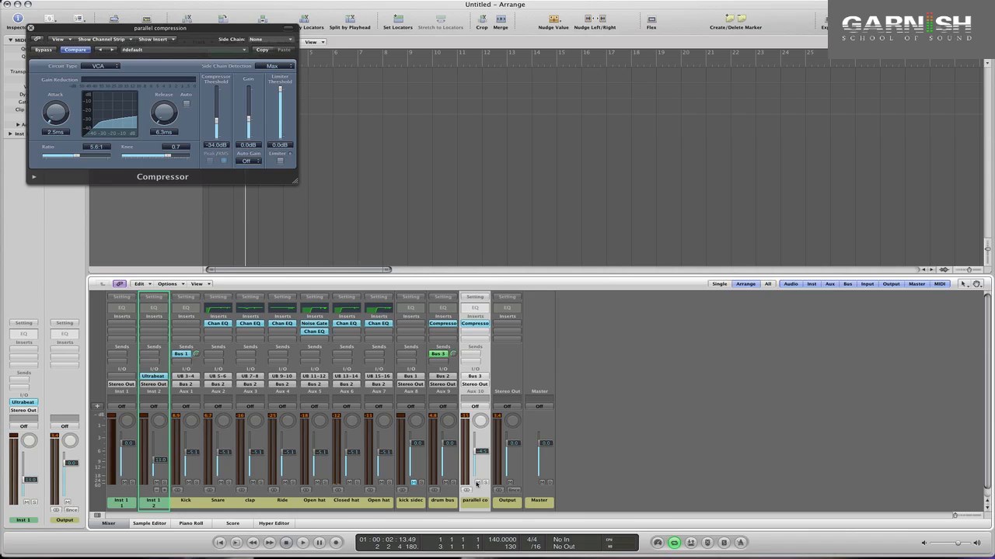
key(space)
click(477, 482)
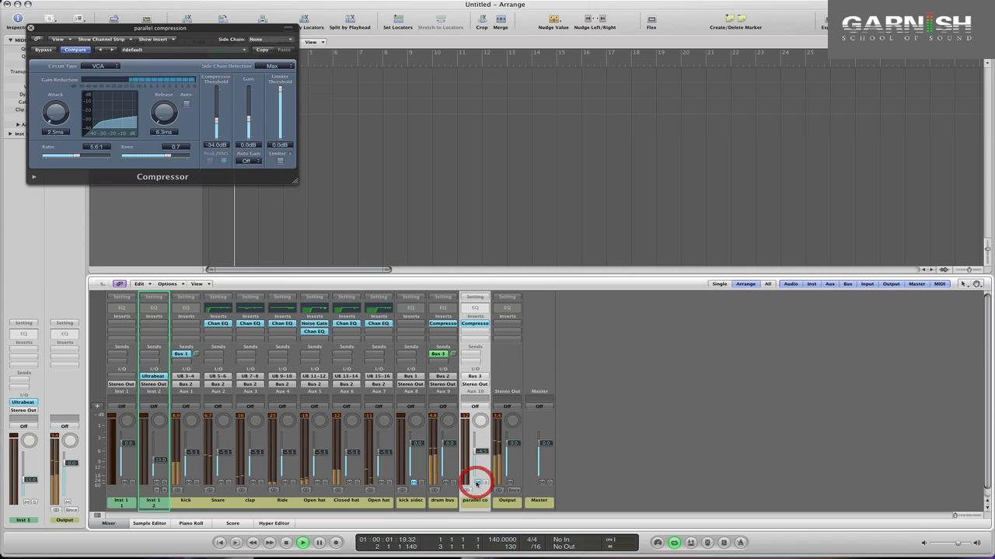
click(476, 482)
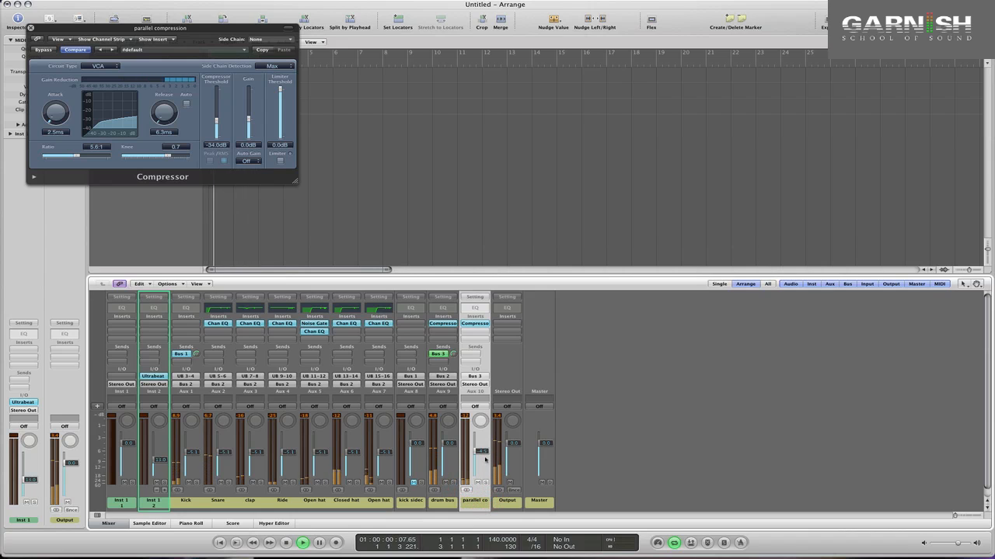
drag(484, 456, 484, 454)
- Select the drum bus and parallel compression channels together and route their outputs to Bus 4
click(443, 499)
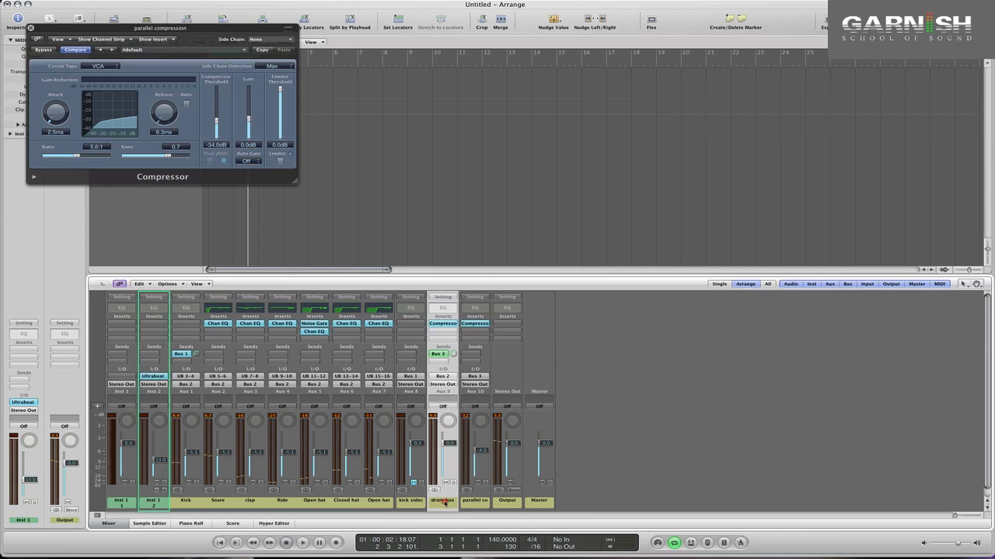
shift+click(466, 501)
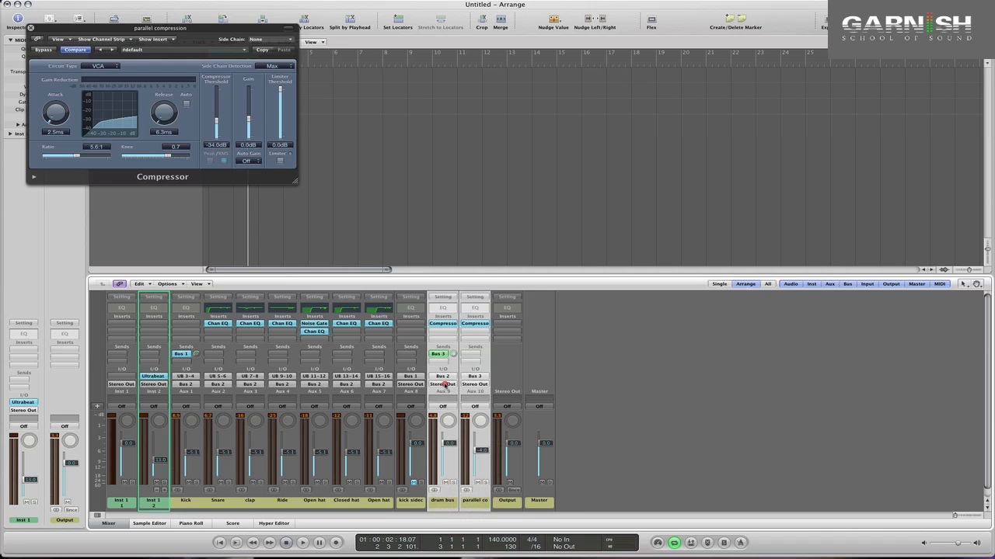
click(445, 384)
mouse_move(450, 416)
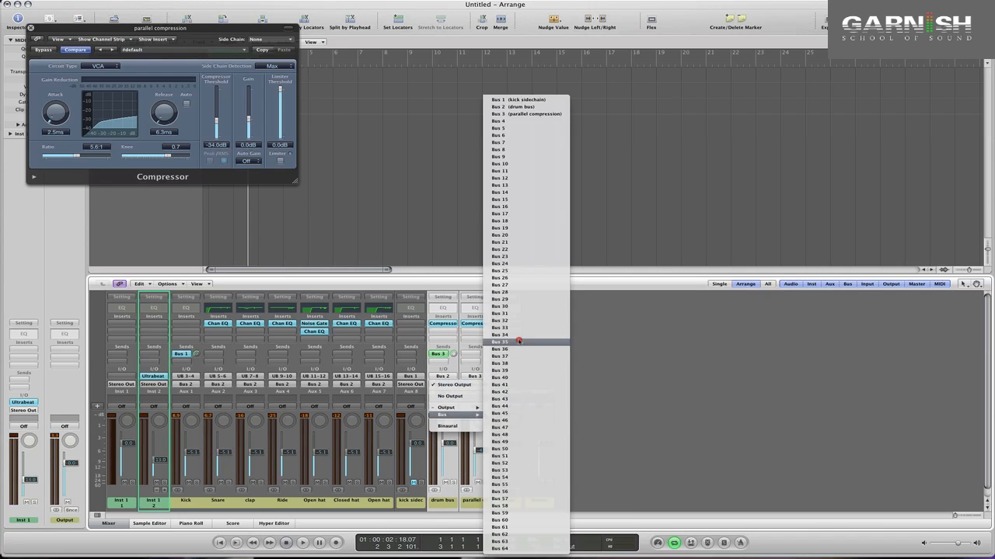
click(551, 121)
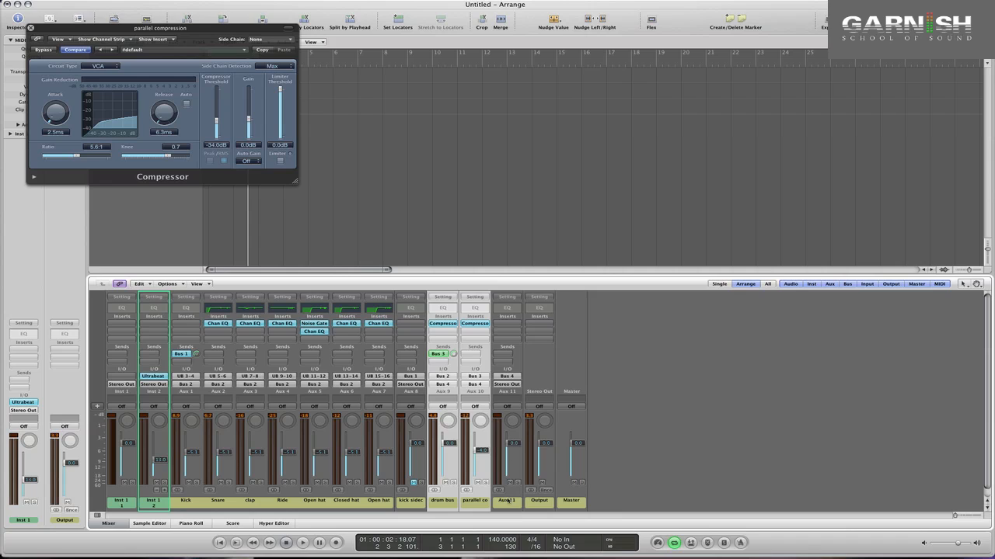
- Name the new aux channel fed by Bus 4 "Drums Final"
click(508, 503)
double_click(507, 503)
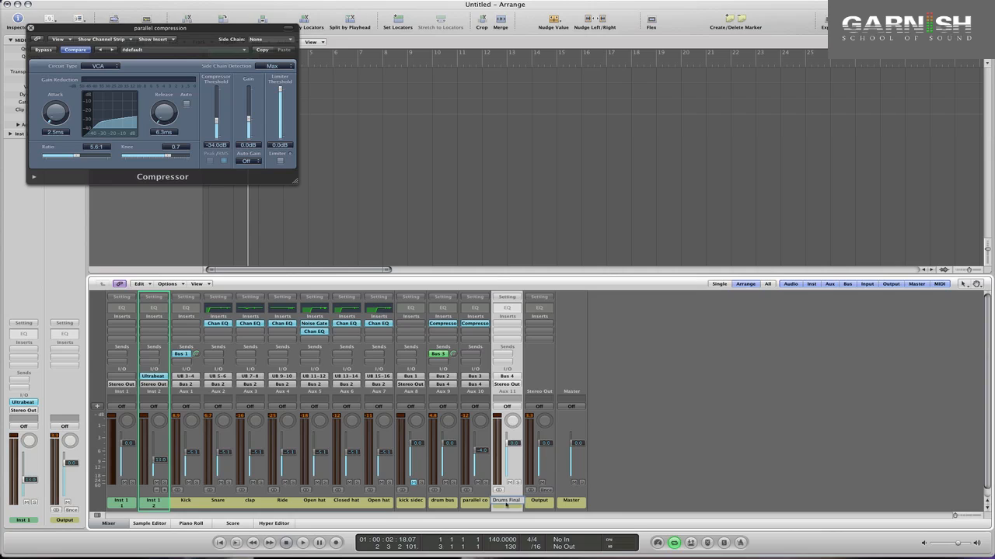
key(Return)
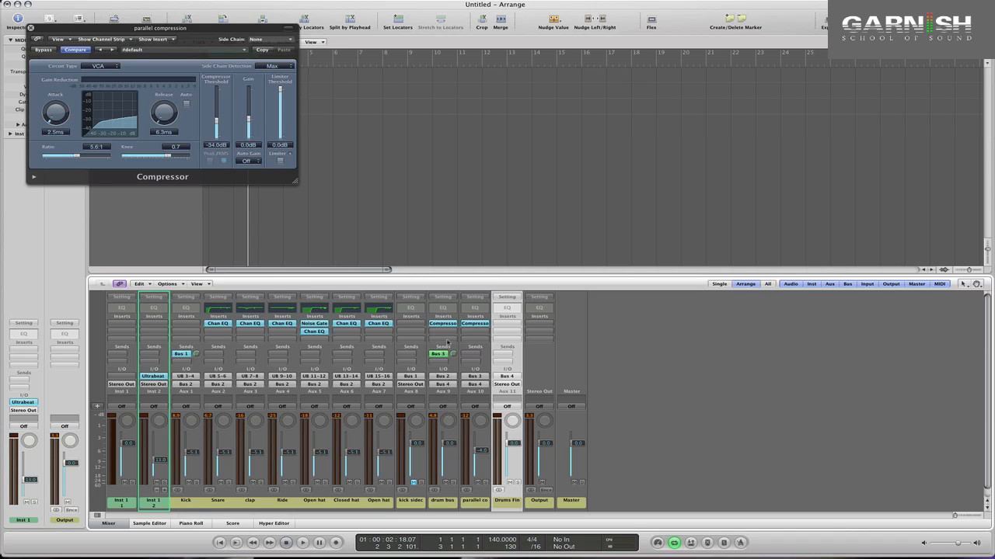
- Insert a stereo Limiter after the Compressor on the drum bus channel
click(443, 336)
mouse_move(443, 362)
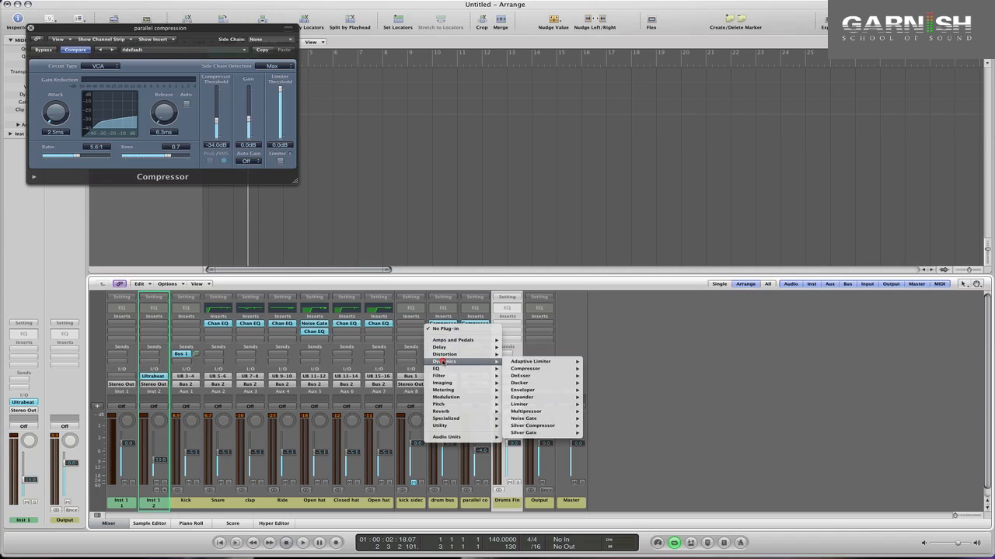
mouse_move(519, 378)
mouse_move(526, 405)
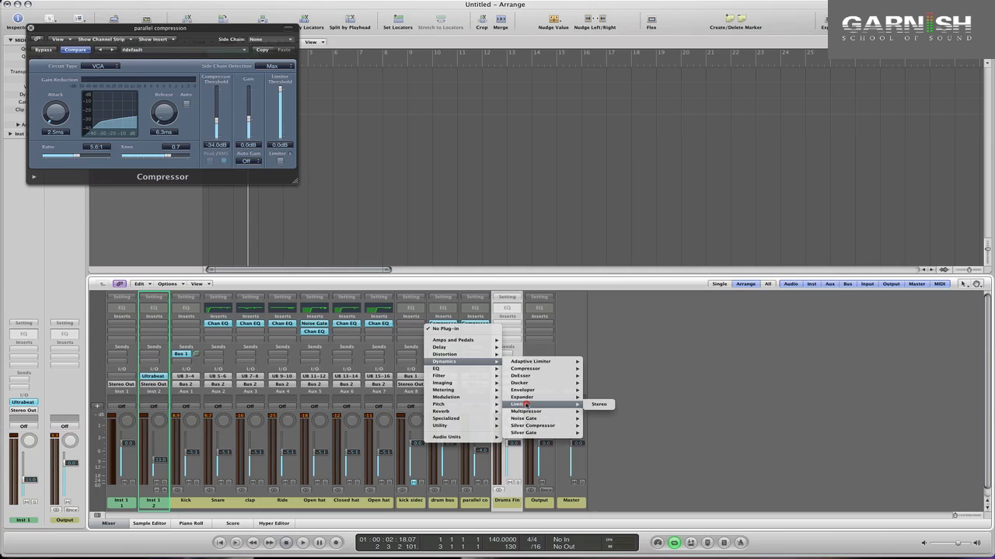
click(602, 405)
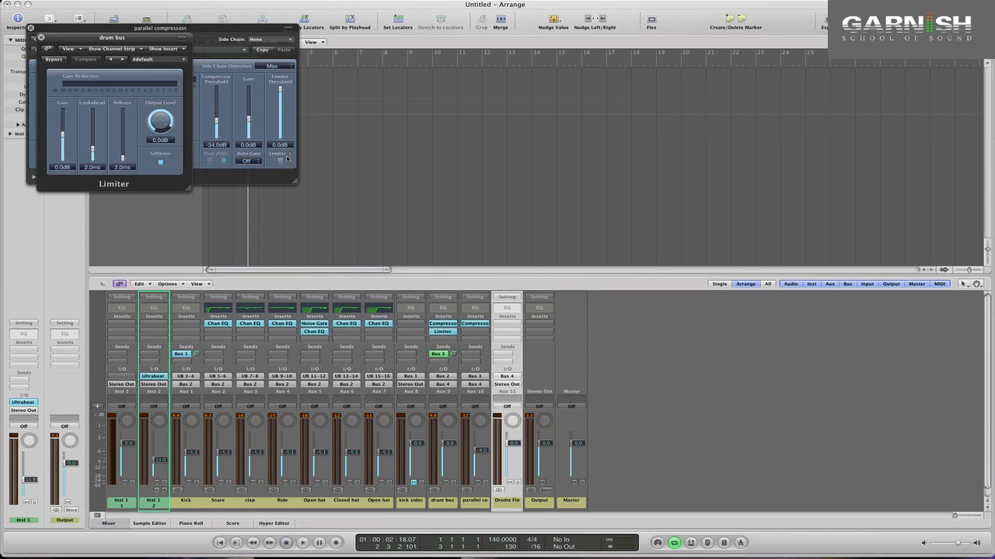
- Set the drum bus limiter's gain to +4.0 dB and its output level to -1.4 dB during playback
key(space)
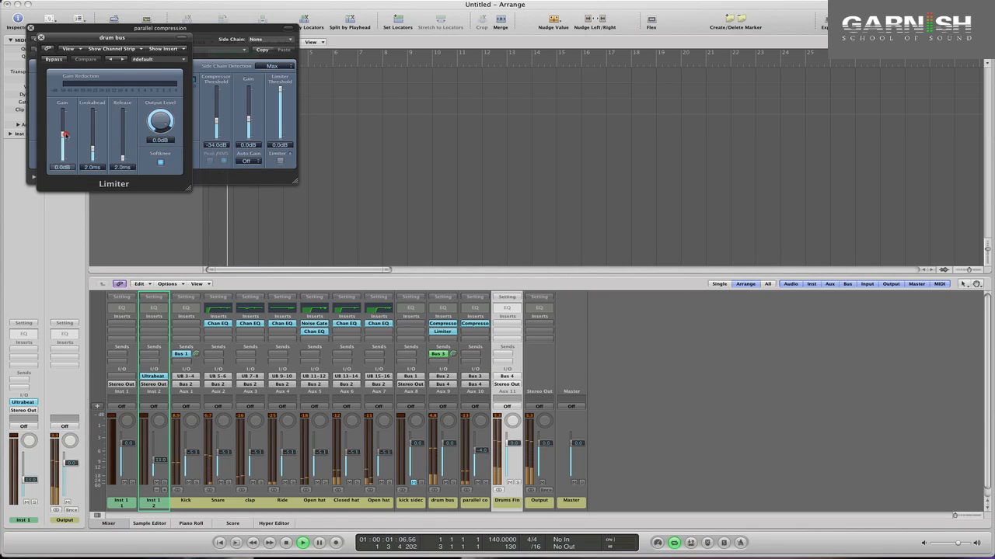
drag(63, 137, 65, 128)
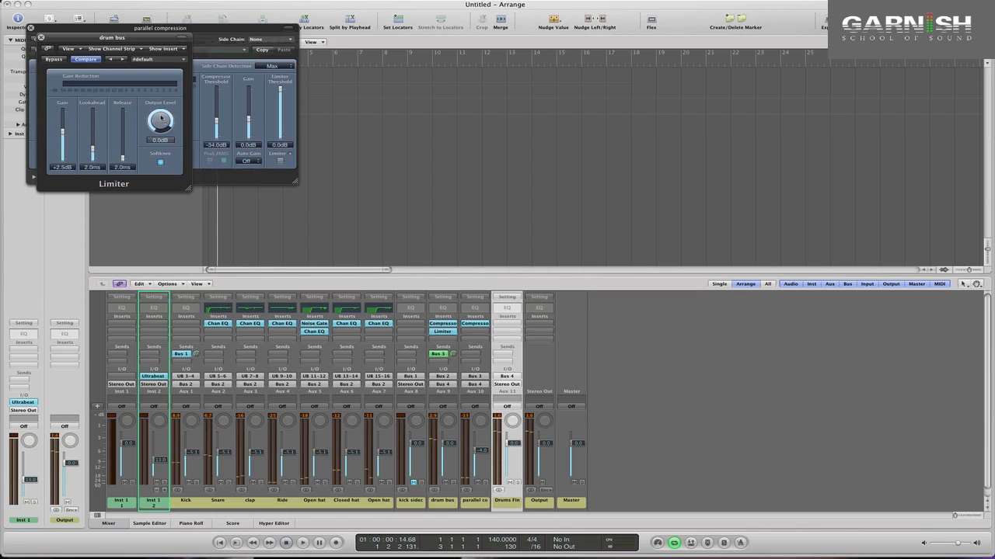
drag(160, 126, 160, 128)
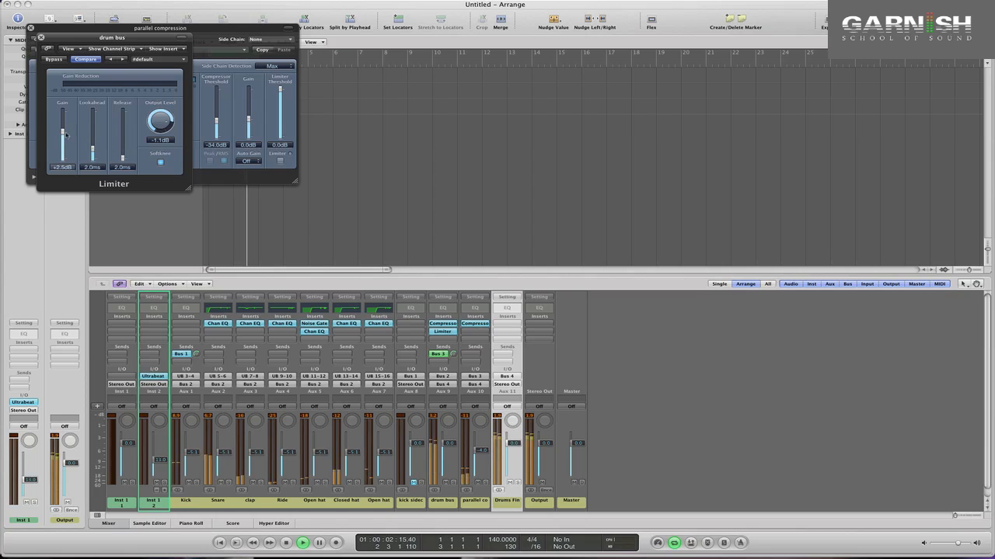
drag(64, 134, 65, 134)
drag(149, 122, 150, 125)
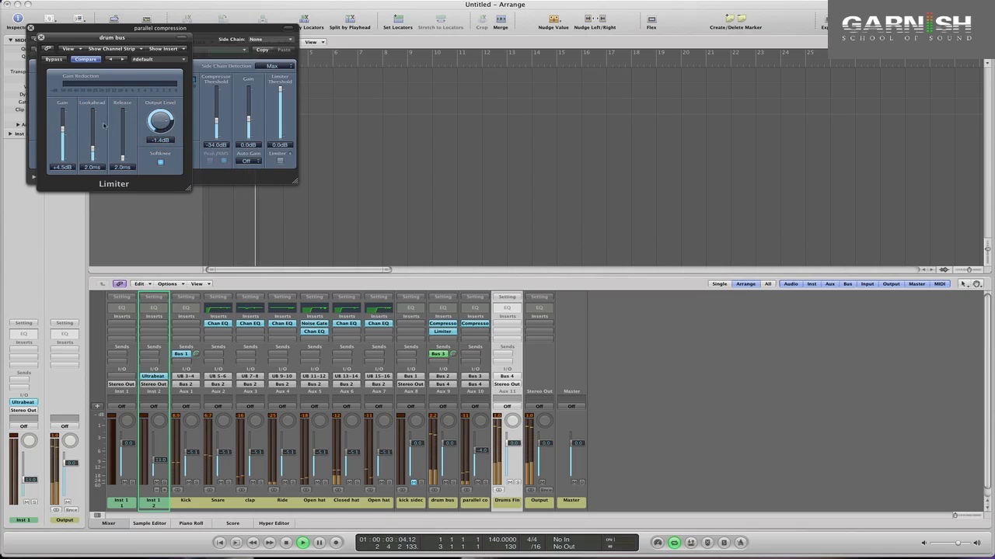
drag(64, 130, 63, 133)
key(space)
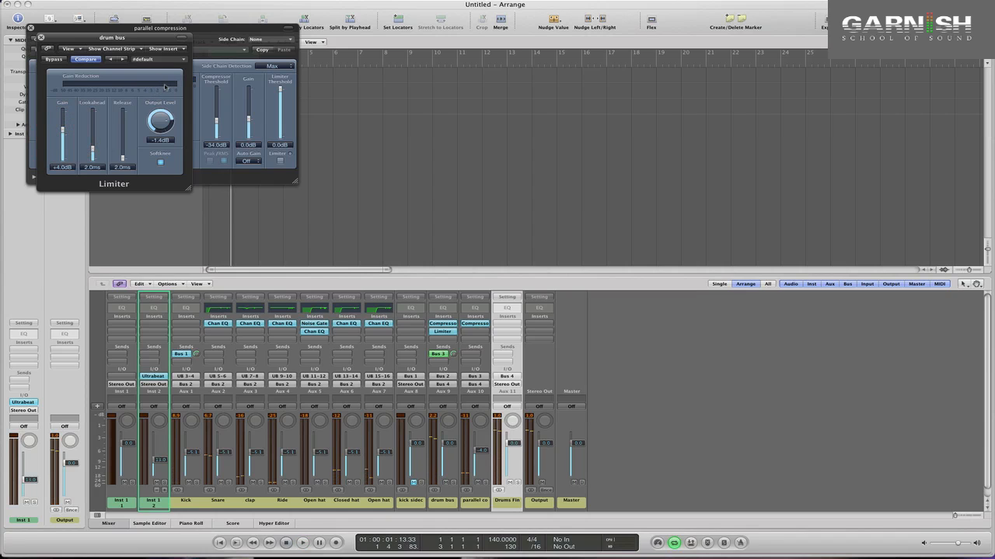
- Compare the drums with the limiter bypassed and active during playback, and close the Limiter and Compressor windows
key(space)
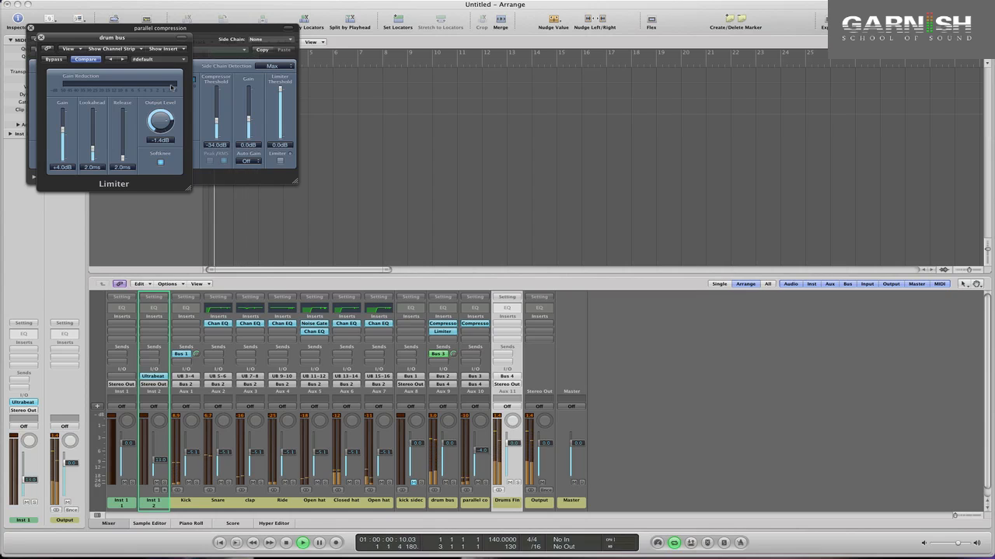
click(54, 60)
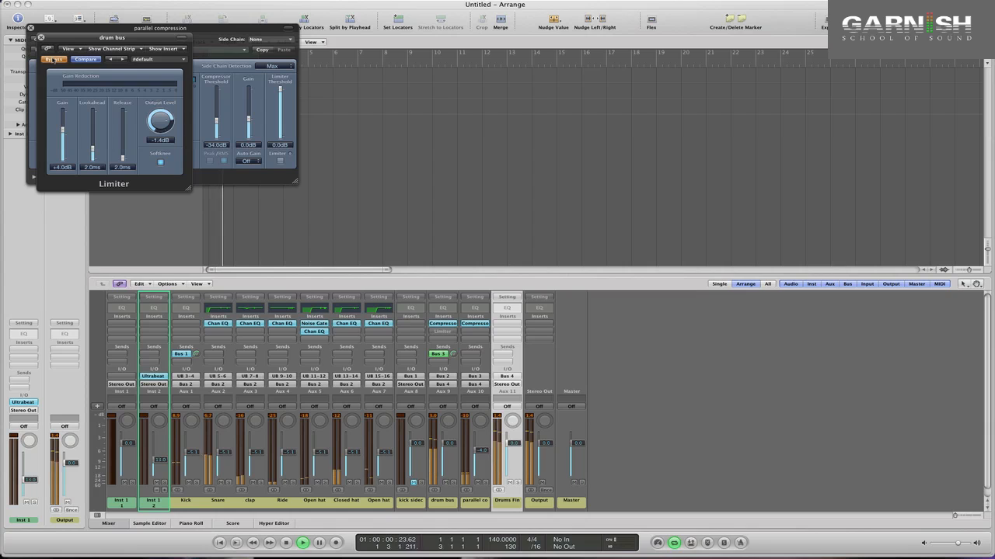
click(53, 59)
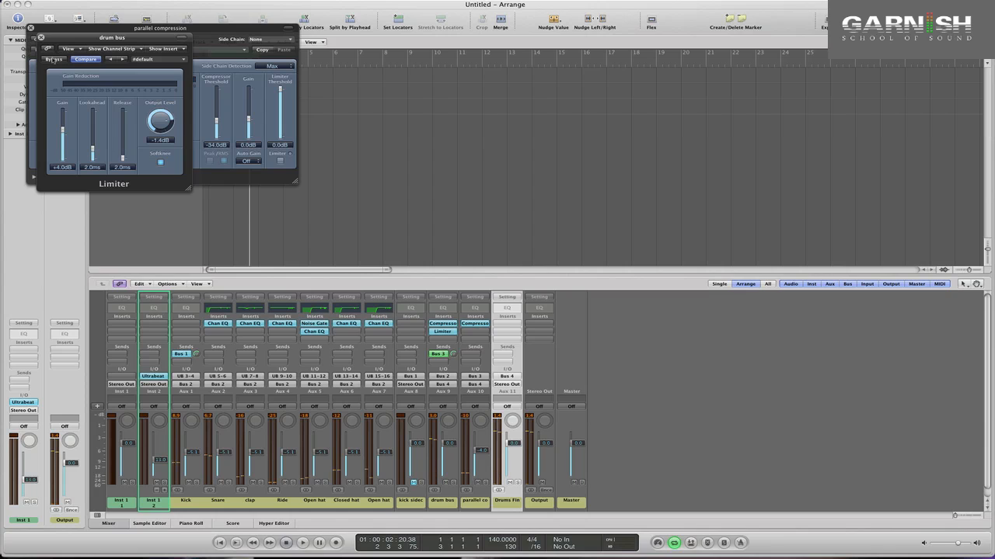
click(41, 37)
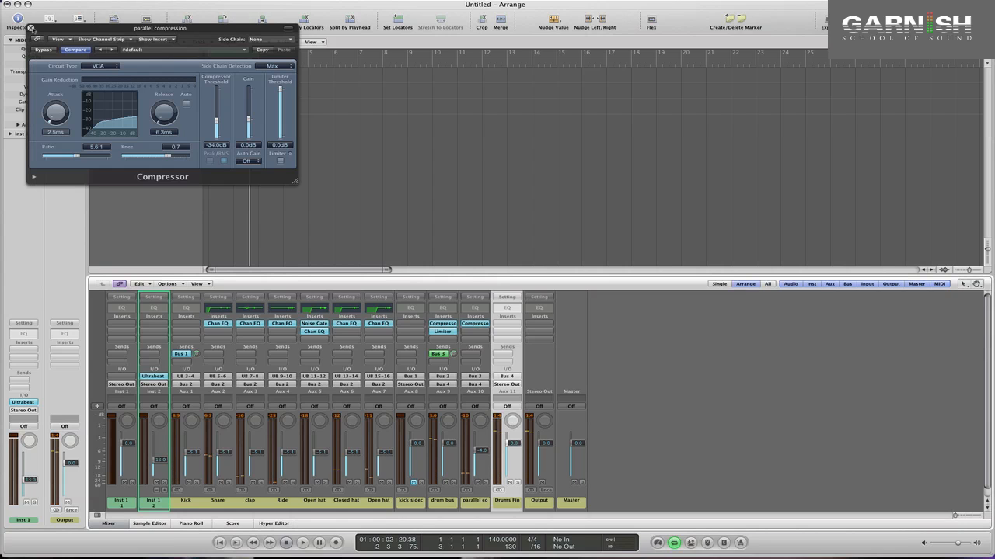
click(31, 28)
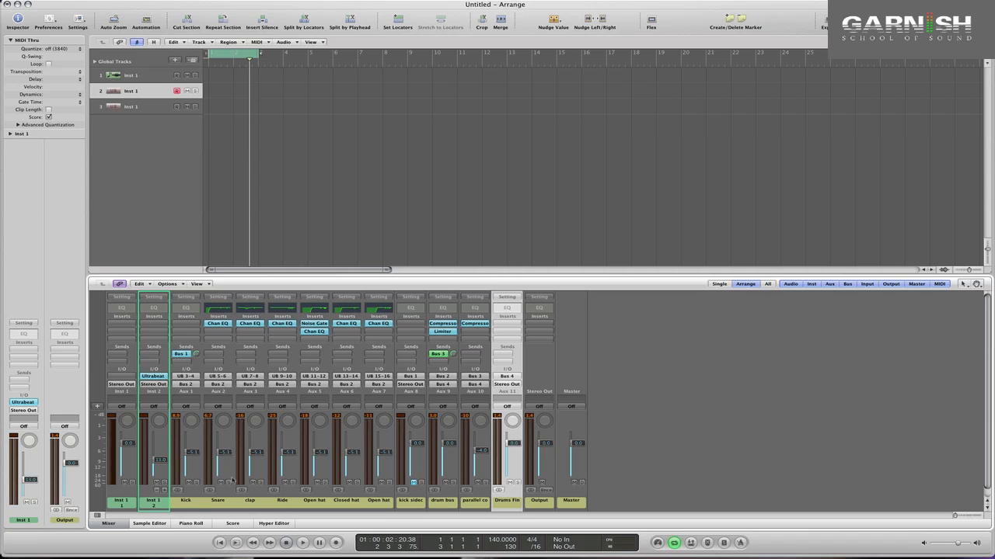
- Add a send to Bus 5 on the Snare channel
click(216, 355)
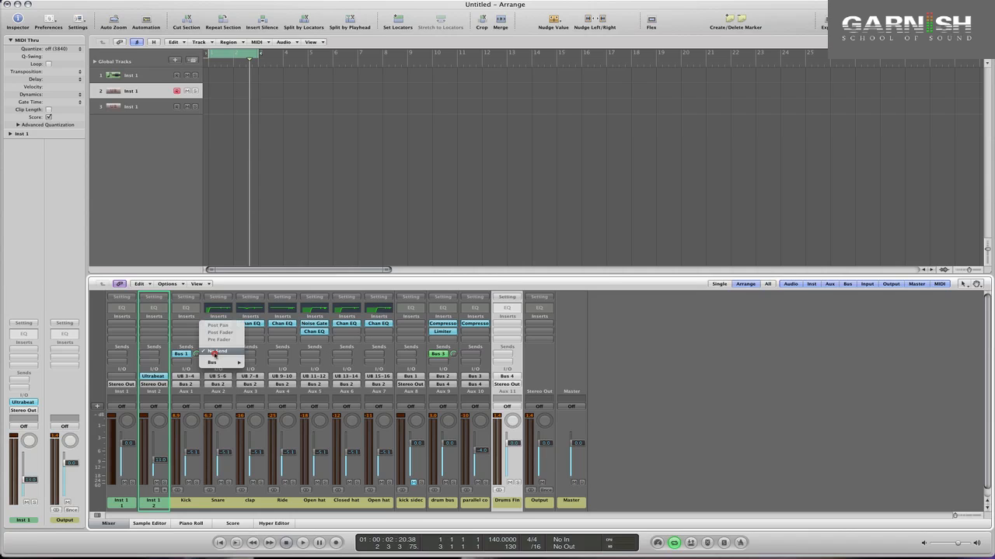
mouse_move(218, 363)
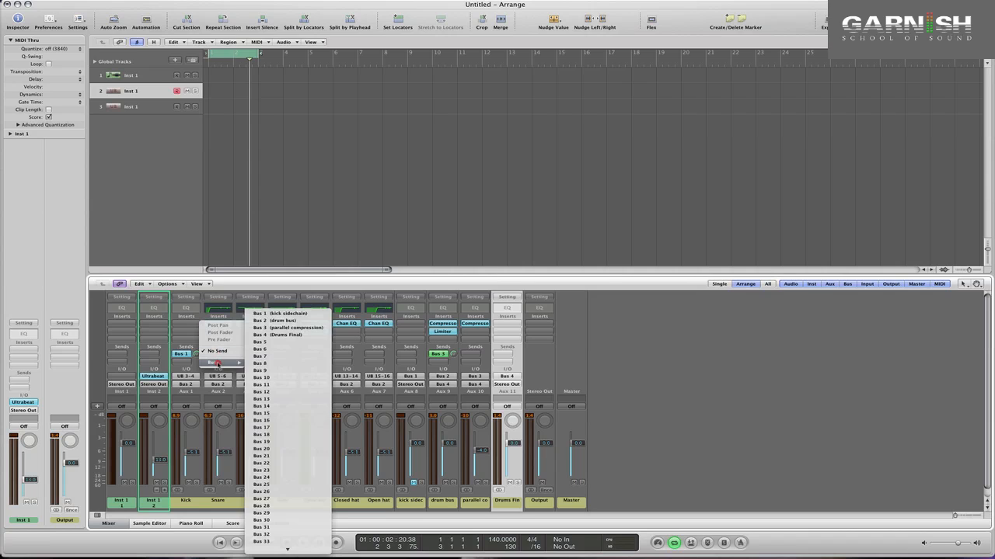
click(272, 342)
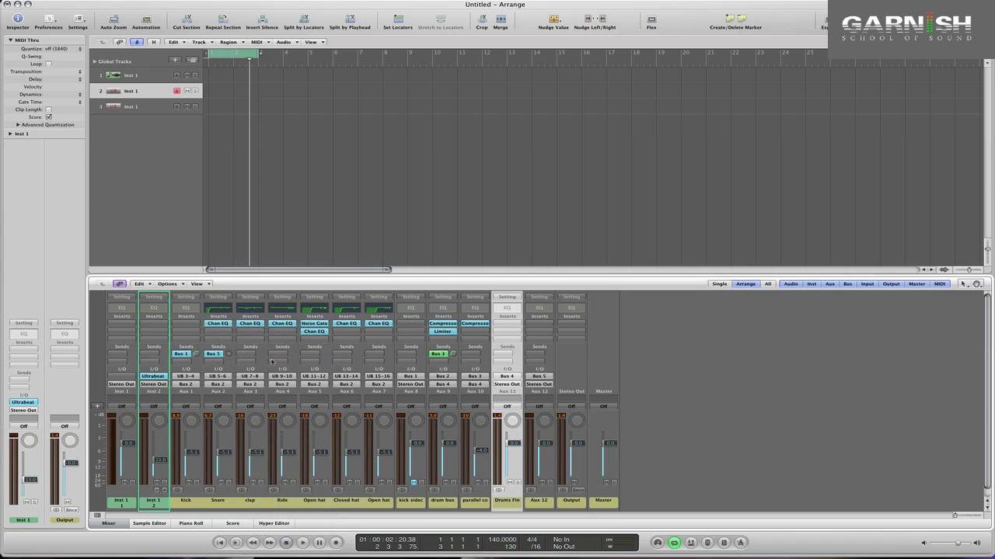
- Insert a stereo Space Designer reverb on the new aux channel fed by Bus 5
click(540, 328)
mouse_move(543, 404)
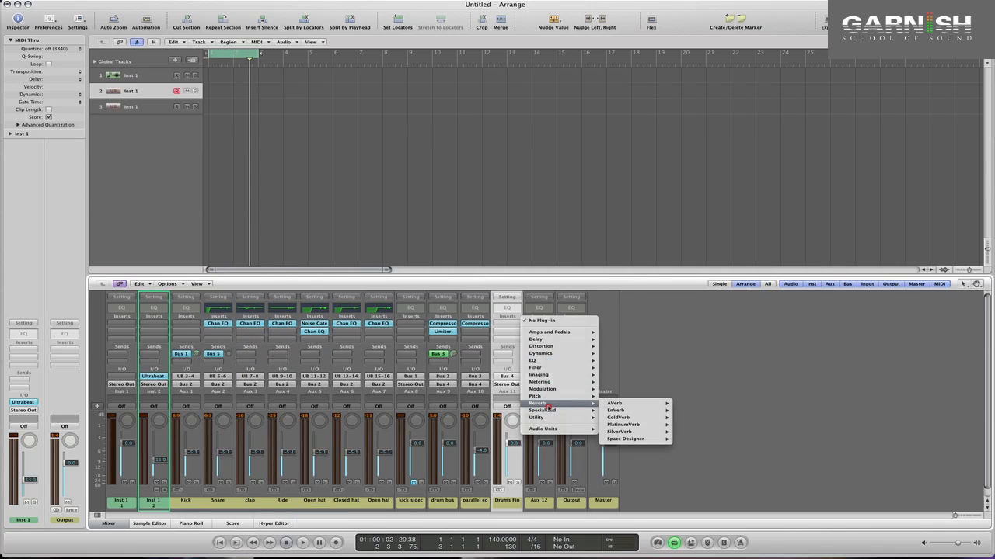
mouse_move(649, 439)
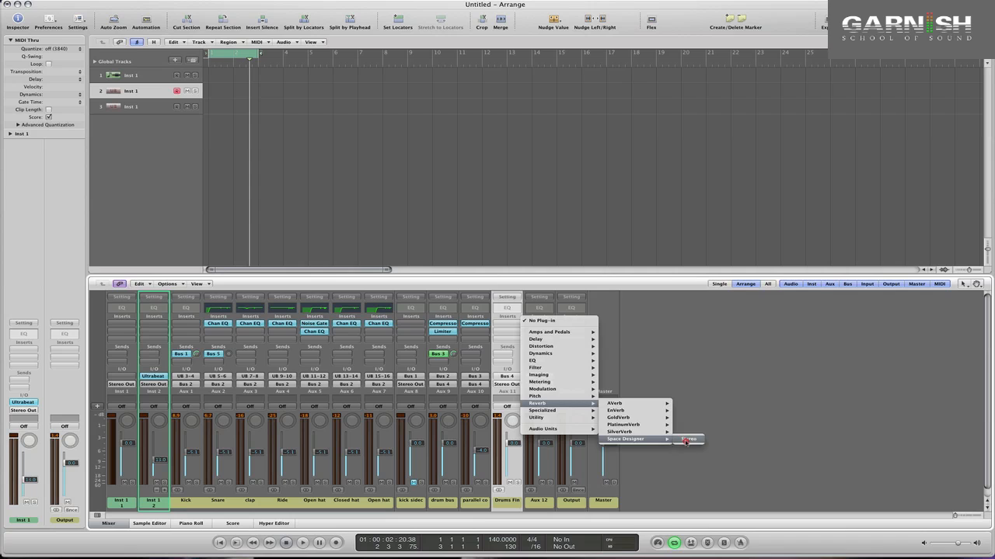
click(686, 440)
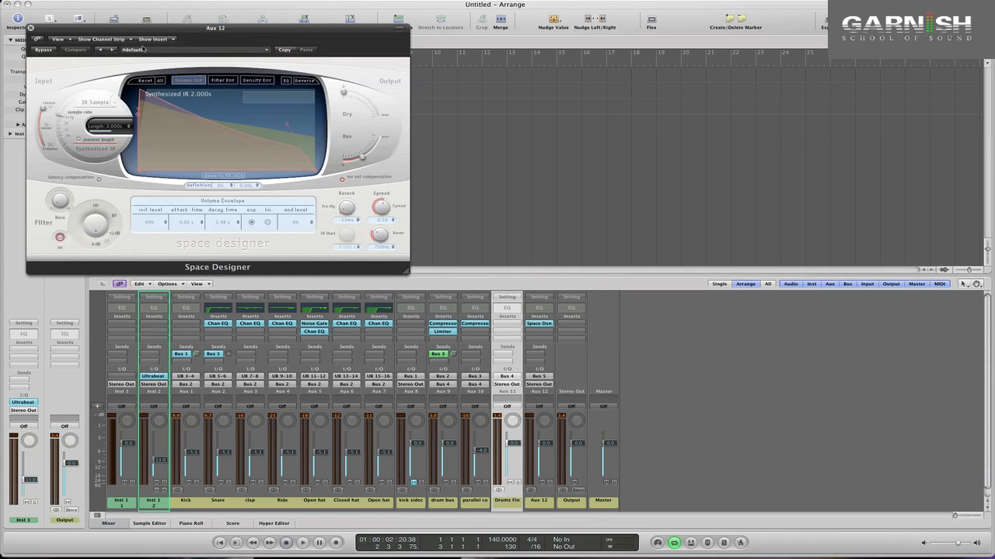
- Load the 0.8s Hard Studio preset from Small Spaces, Rooms in the Space Designer on Aux 12
click(147, 50)
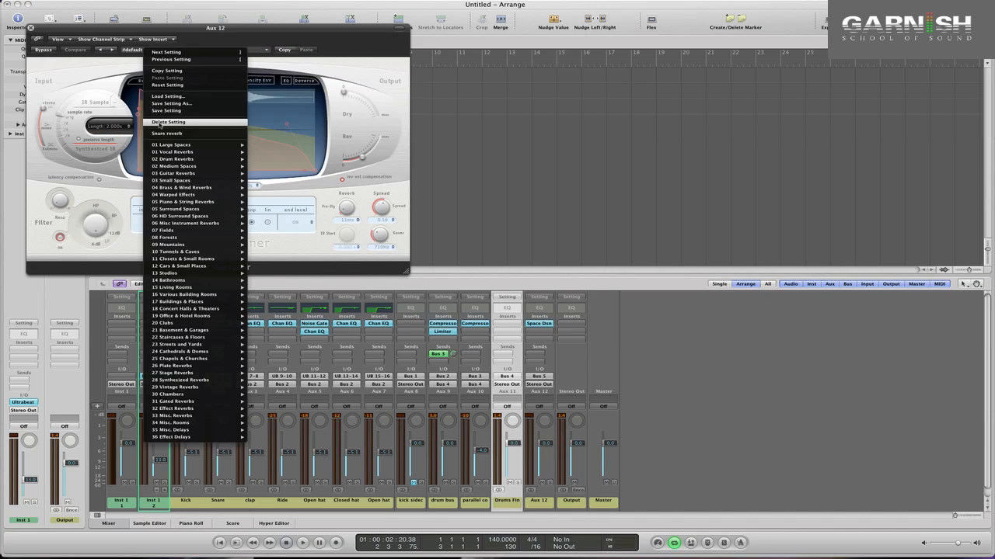
mouse_move(194, 180)
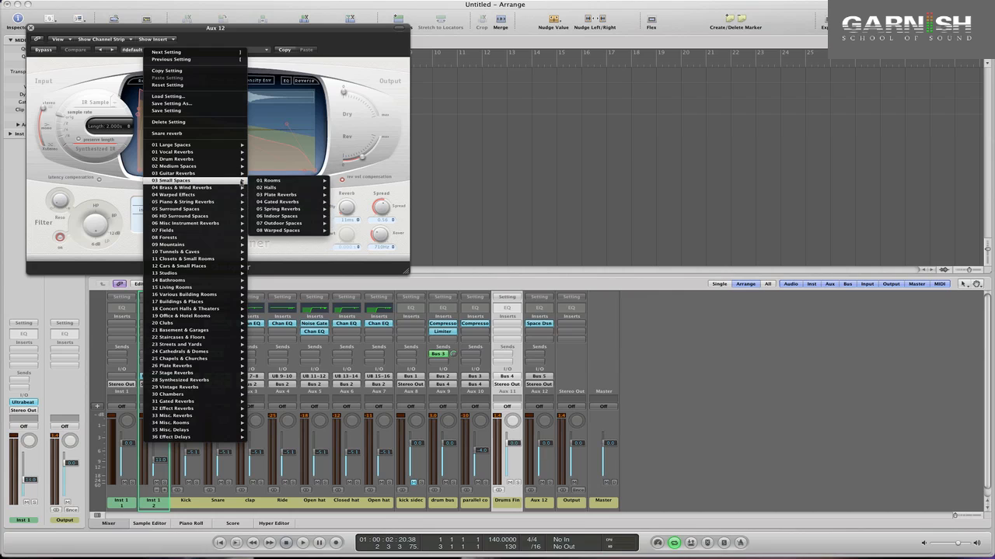
mouse_move(293, 180)
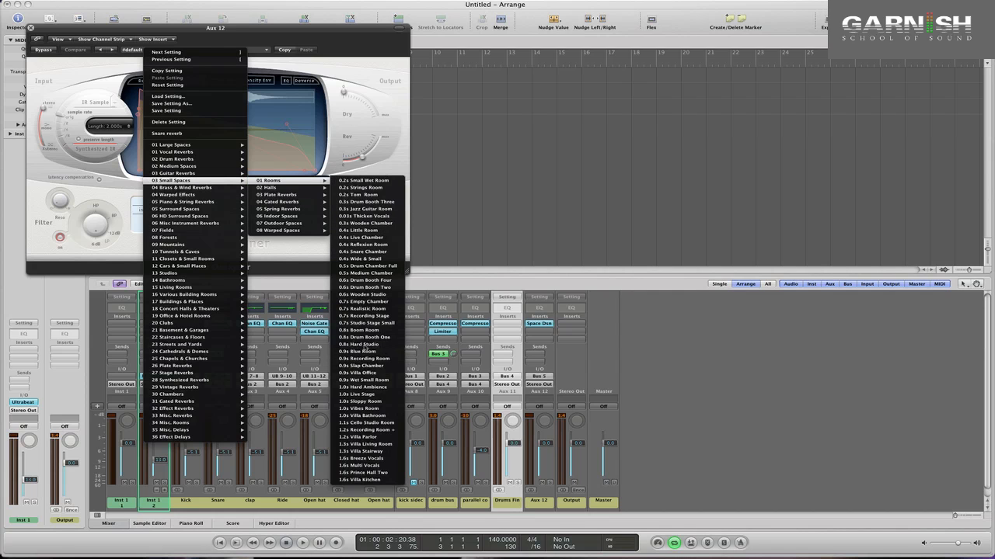
click(366, 344)
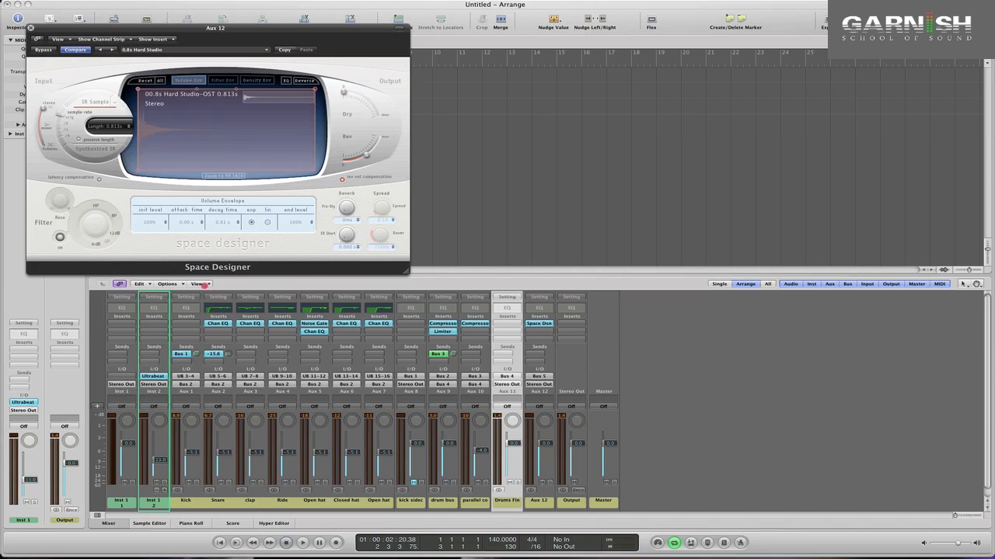
- Raise the Snare channel's Bus 5 send to about -8.8 dB while listening to the drums
click(202, 272)
key(space)
mouse_move(228, 360)
mouse_down()
mouse_move(226, 300)
mouse_move(226, 342)
mouse_up()
- Add a Bus 5 send on the clap channel and set its level to about -7.6 dB during playback
click(247, 354)
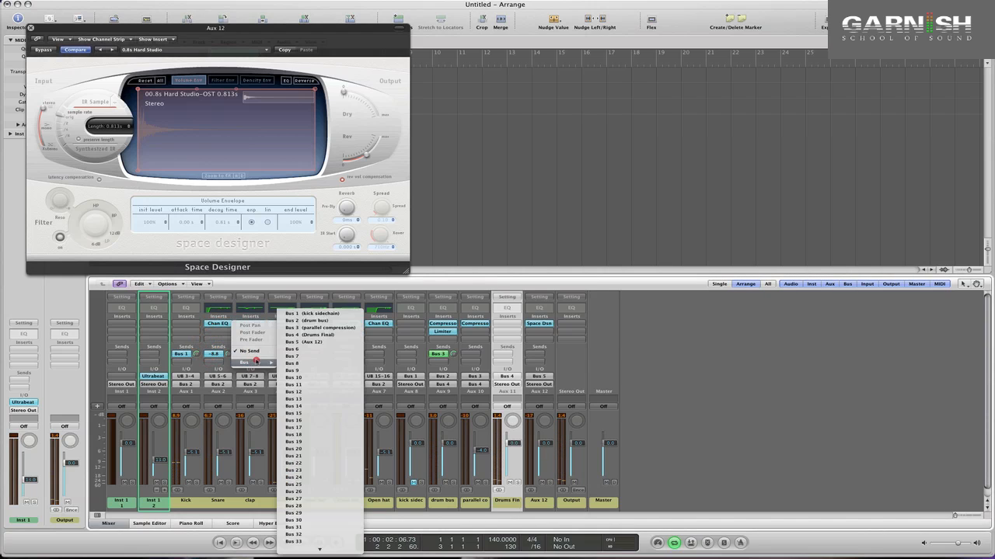
click(297, 346)
key(space)
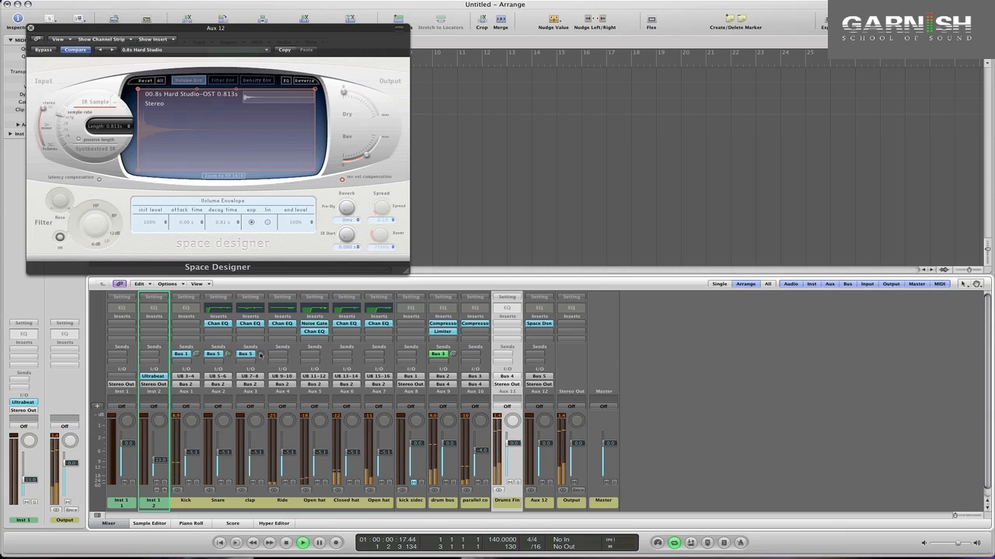
drag(261, 354, 234, 249)
key(space)
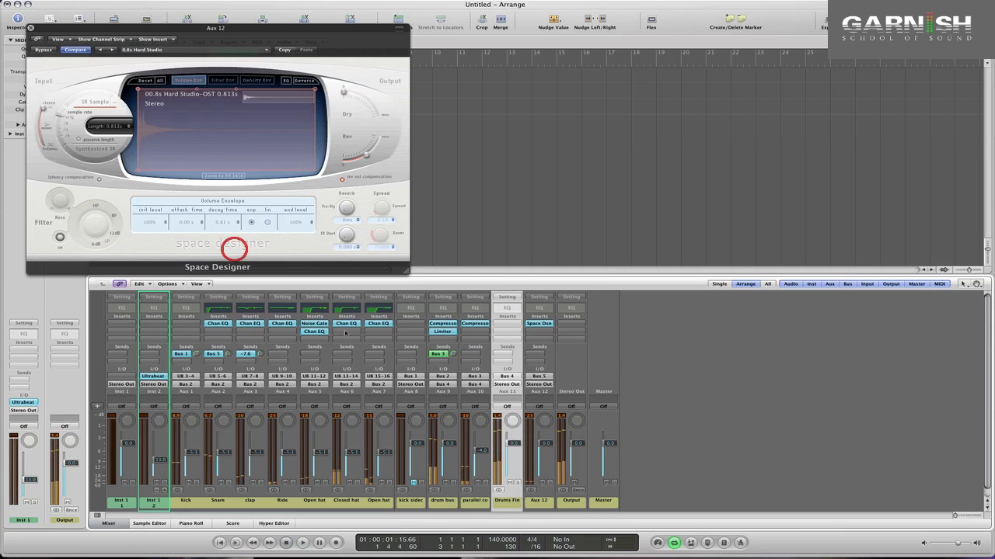
- Rename the Aux 12 reverb channel as sm rev and play the drums
double_click(534, 502)
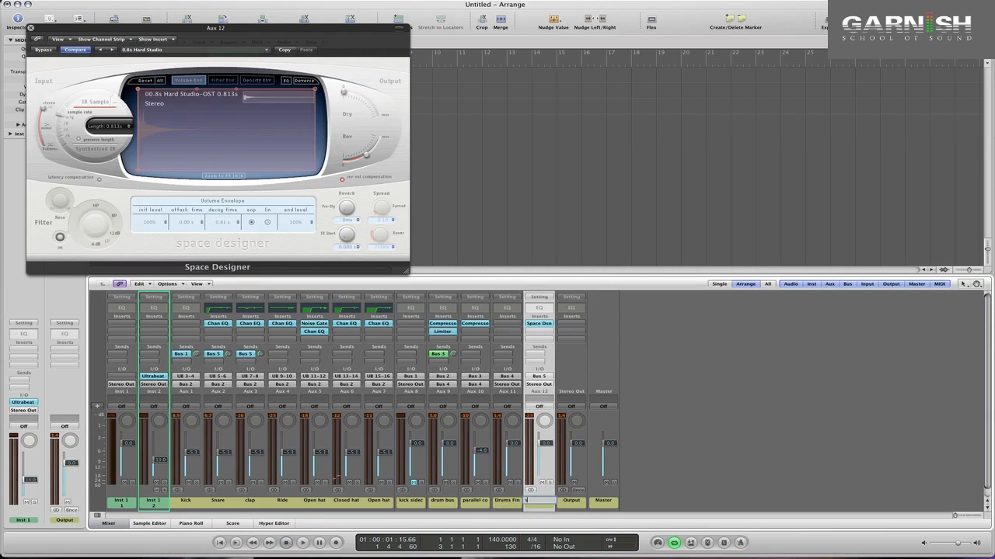
text(sm rev)
key(Return)
key(space)
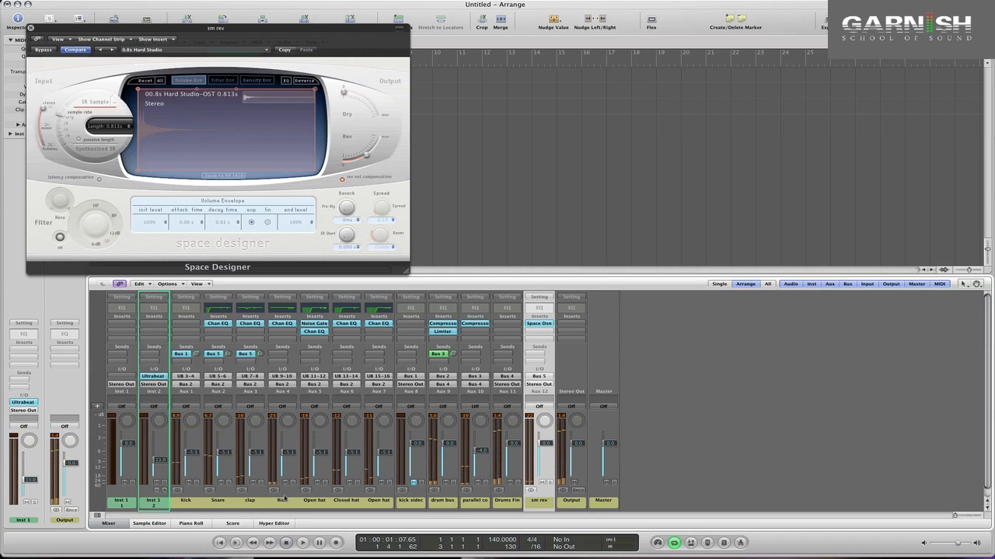
- Add a Bus 5 (sm rev) send to the Ride, Closed hat and both Open hat channels together
drag(281, 504, 367, 499)
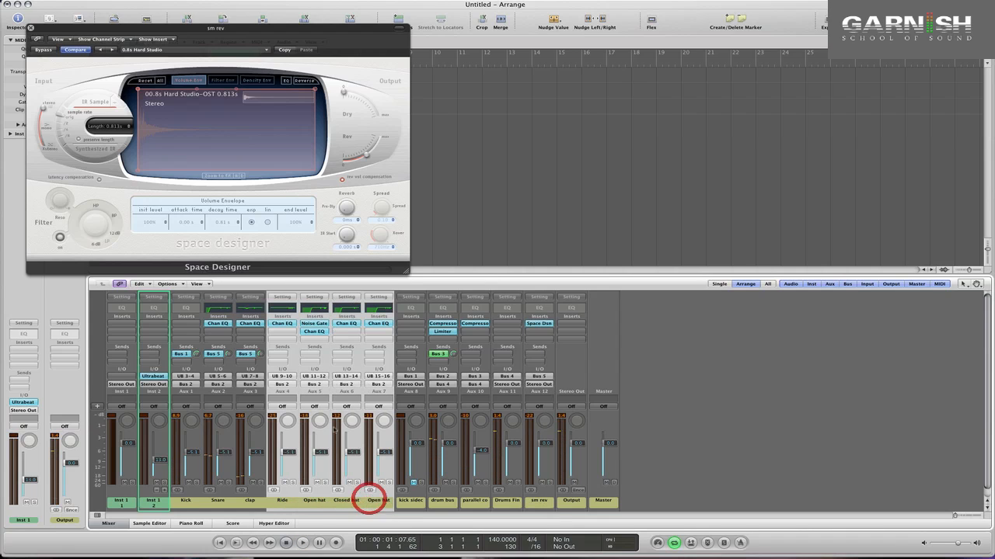
click(278, 356)
mouse_move(280, 362)
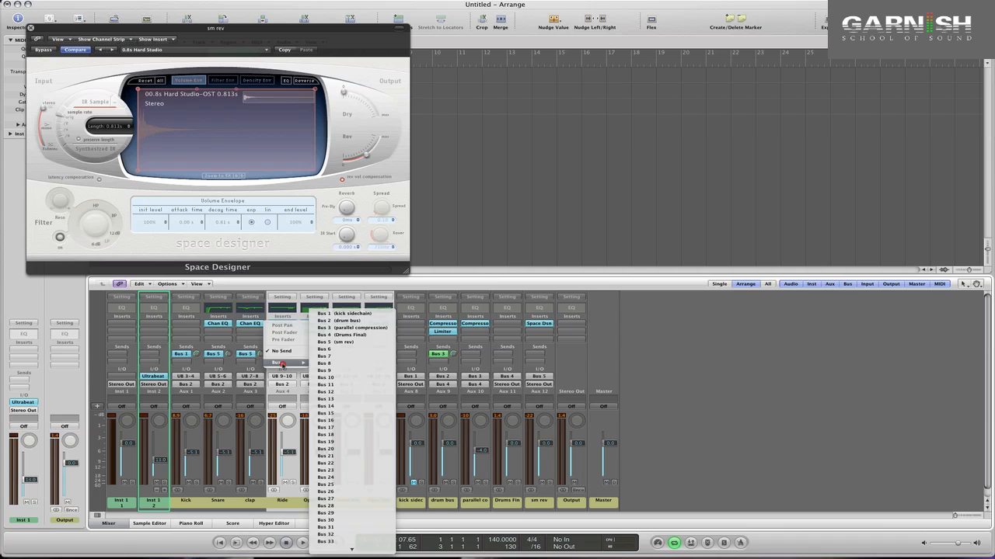
click(342, 343)
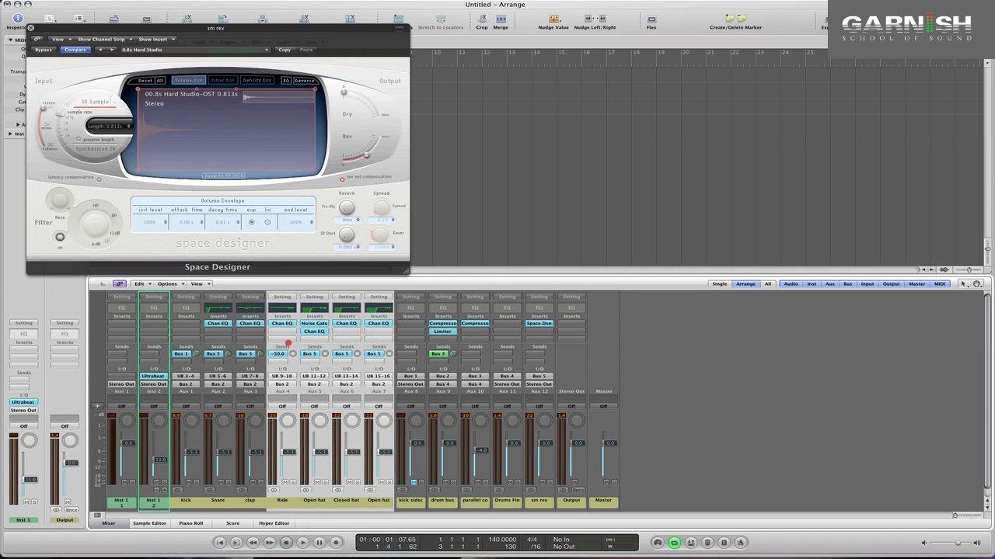
- Raise the Bus 5 sends of the Ride and hat channels together, and fine-tune the second Open hat's send separately during playback
drag(283, 313, 284, 306)
key(space)
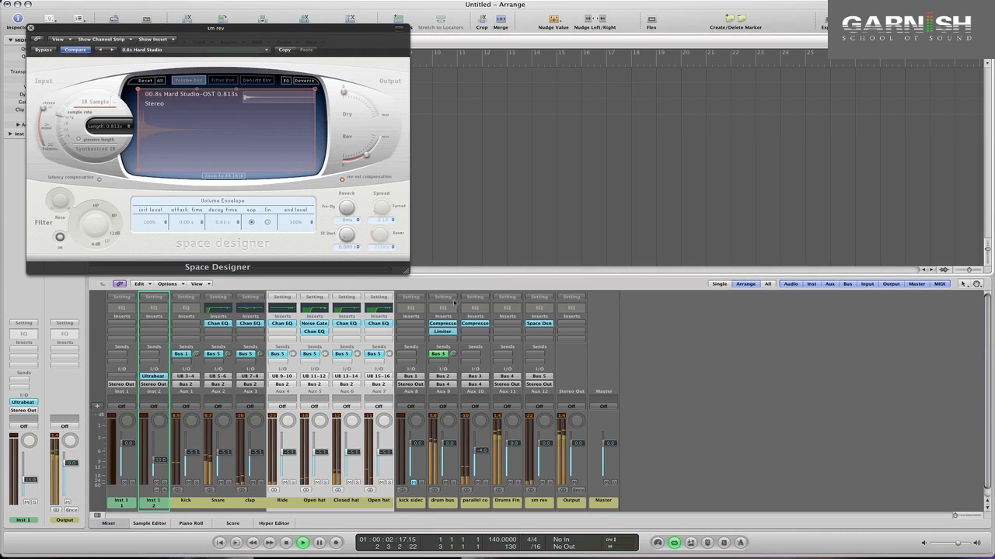
click(410, 509)
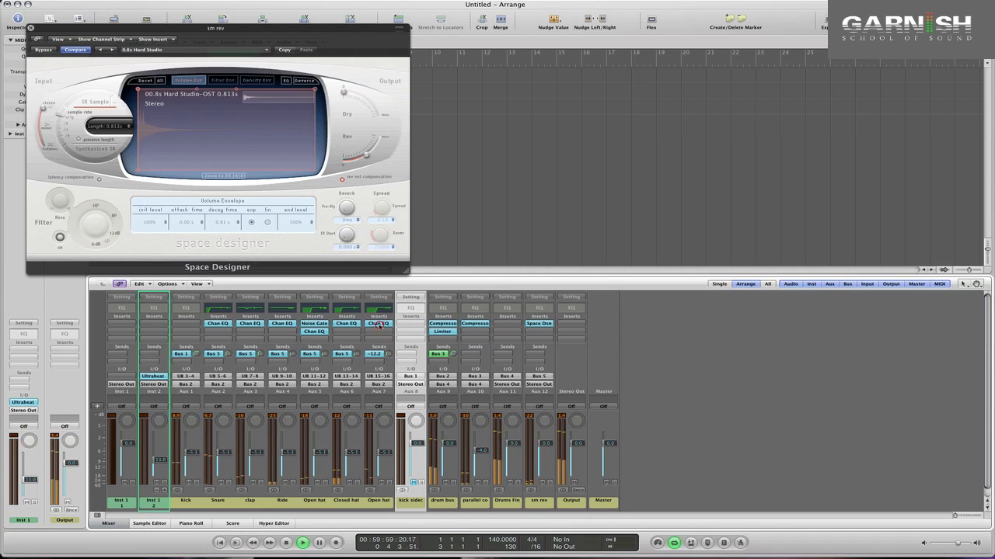
drag(385, 347, 385, 340)
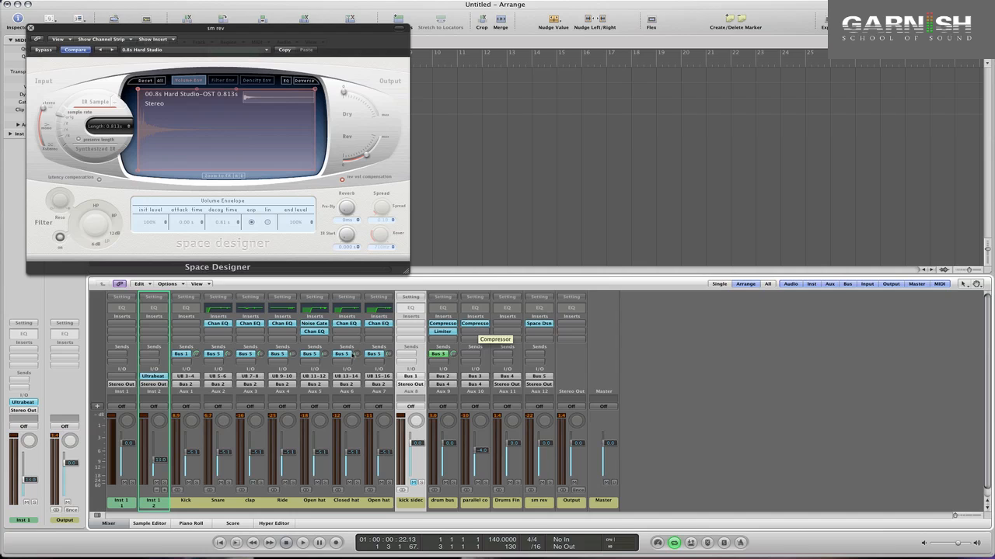
- Add a second send on Snare to Bus 6 at about -10.8 dB and name the new aux channel med rev
click(213, 364)
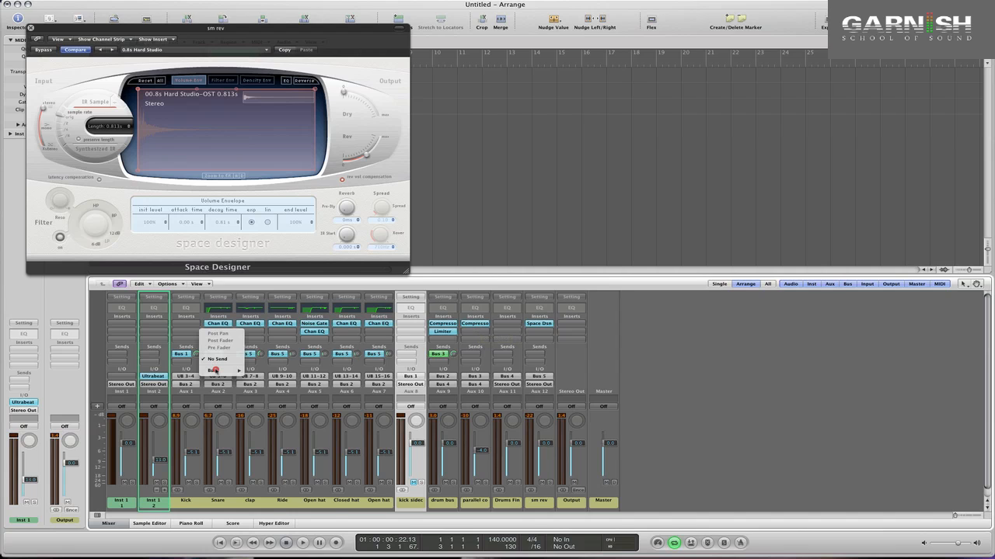
mouse_move(218, 372)
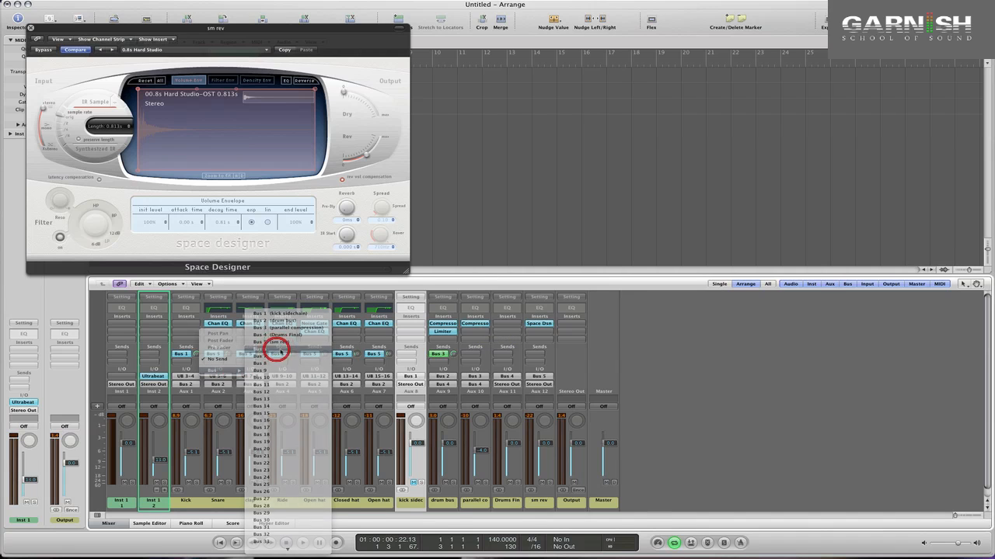
click(274, 348)
double_click(573, 501)
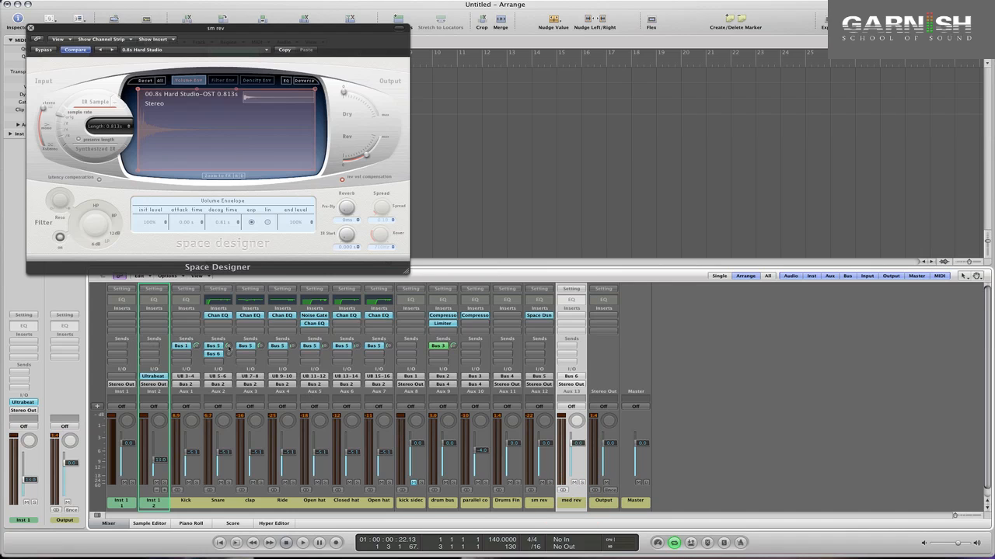
drag(212, 275, 211, 270)
key(space)
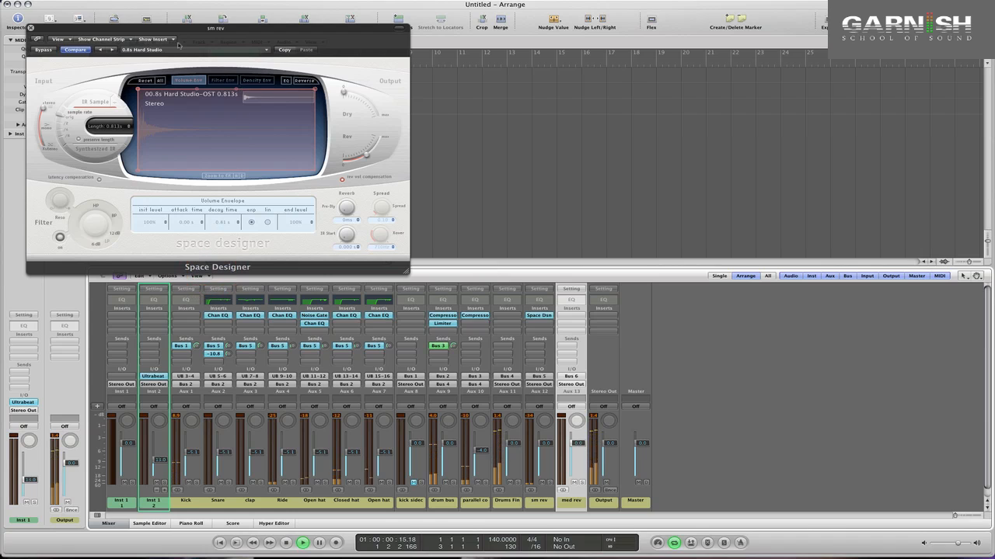
- Close the sm rev Space Designer window and insert a Space Designer reverb on the med rev channel
click(153, 51)
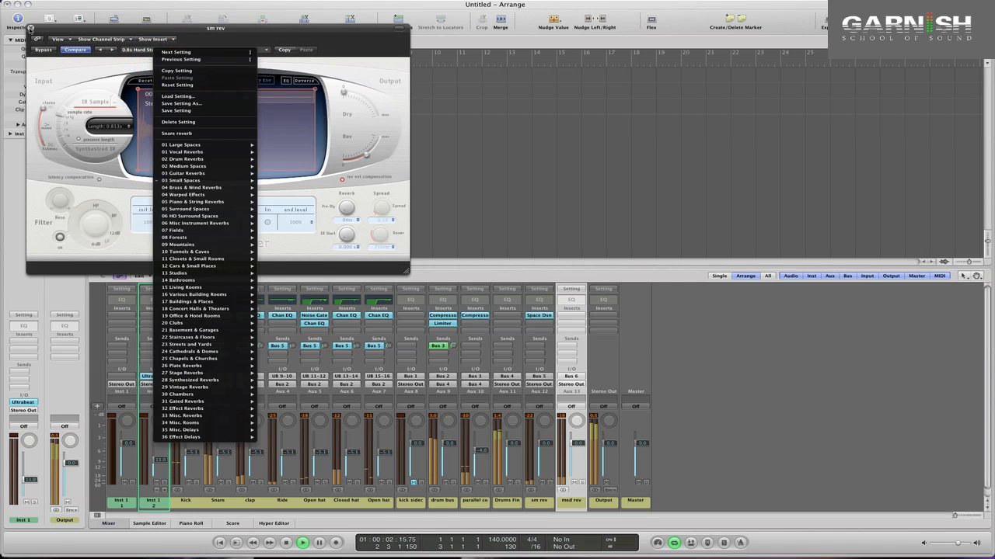
click(31, 29)
click(30, 28)
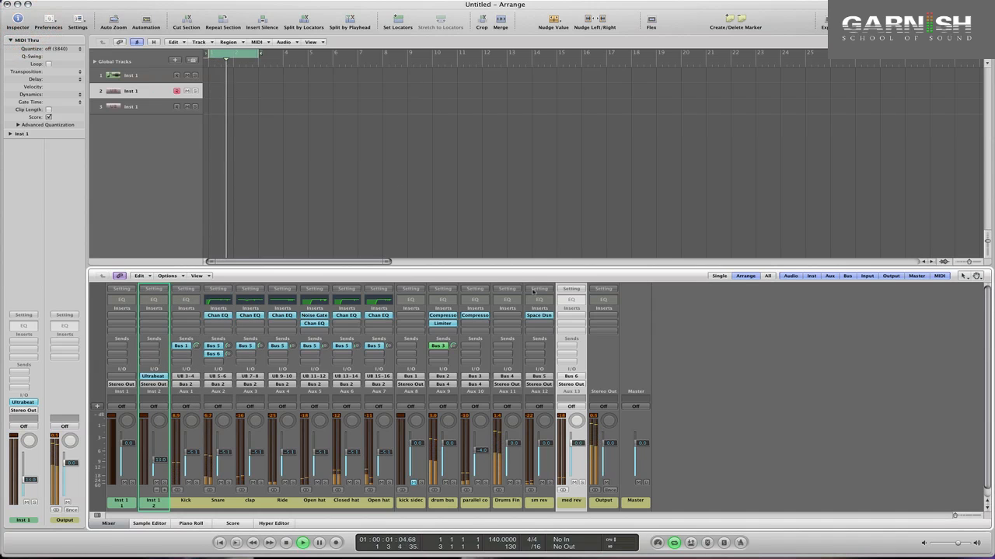
click(571, 314)
mouse_move(579, 395)
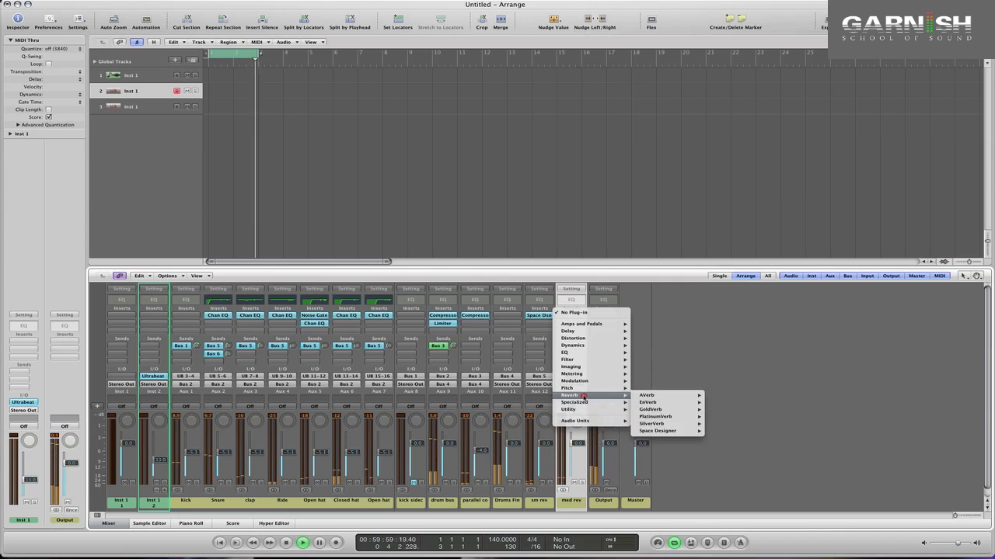
click(718, 431)
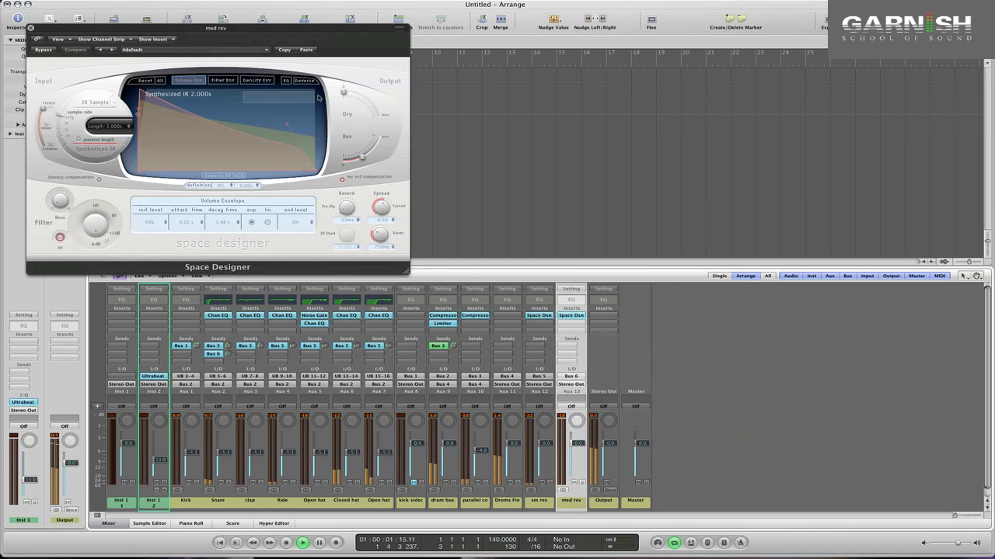
- Load the 1.3s Medium Hall preset from Medium Spaces, Halls on med rev and set Snare's Bus 6 send to about -19.0 dB
click(204, 50)
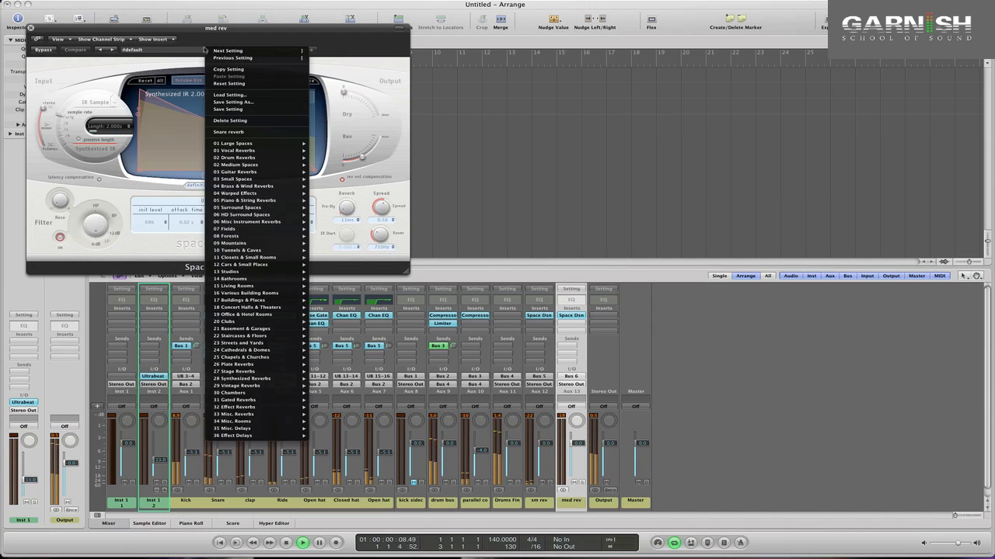
mouse_move(248, 159)
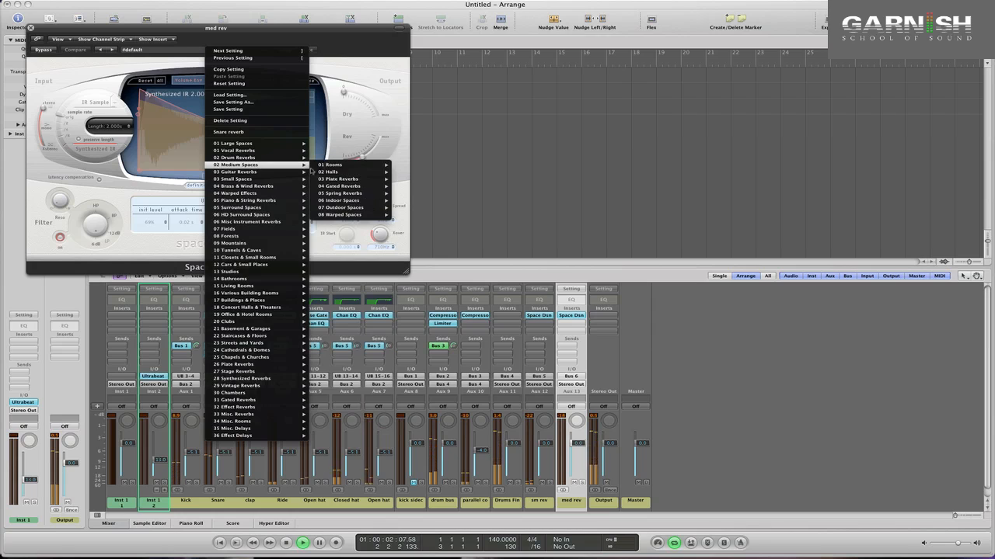
mouse_move(359, 176)
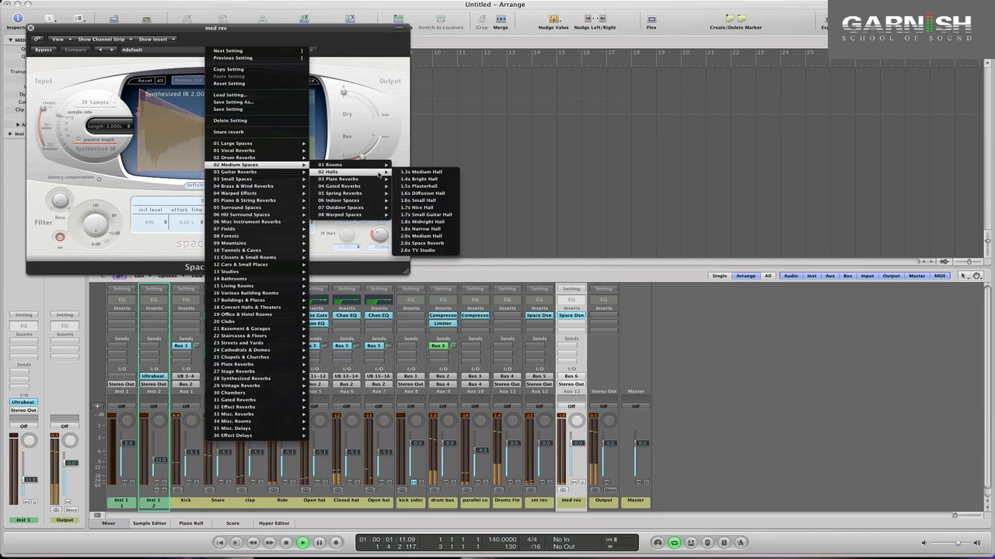
click(411, 172)
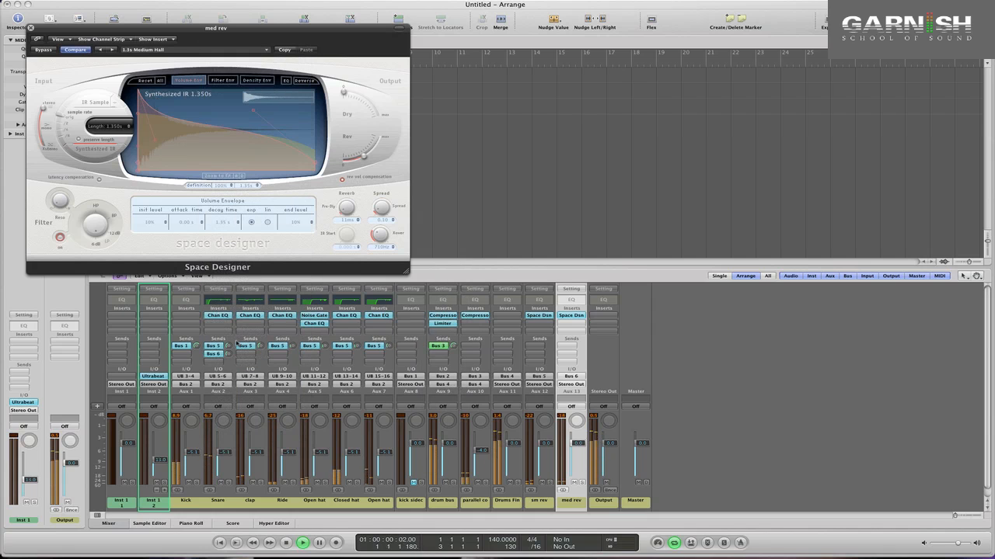
drag(230, 353, 233, 388)
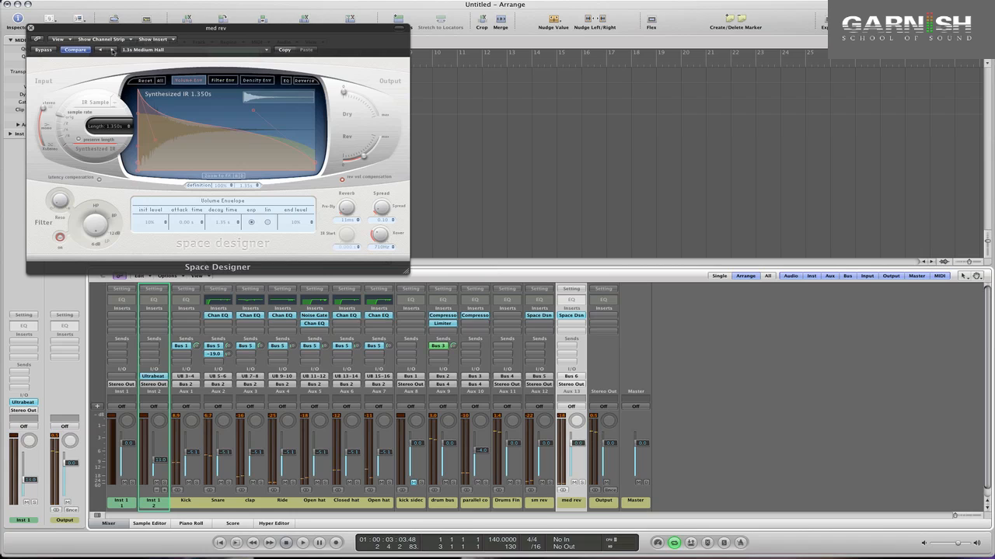
- Switch the med rev reverb to the 1.4s Bright Hall preset and set Snare's Bus 6 send to about -23.0 dB
click(113, 50)
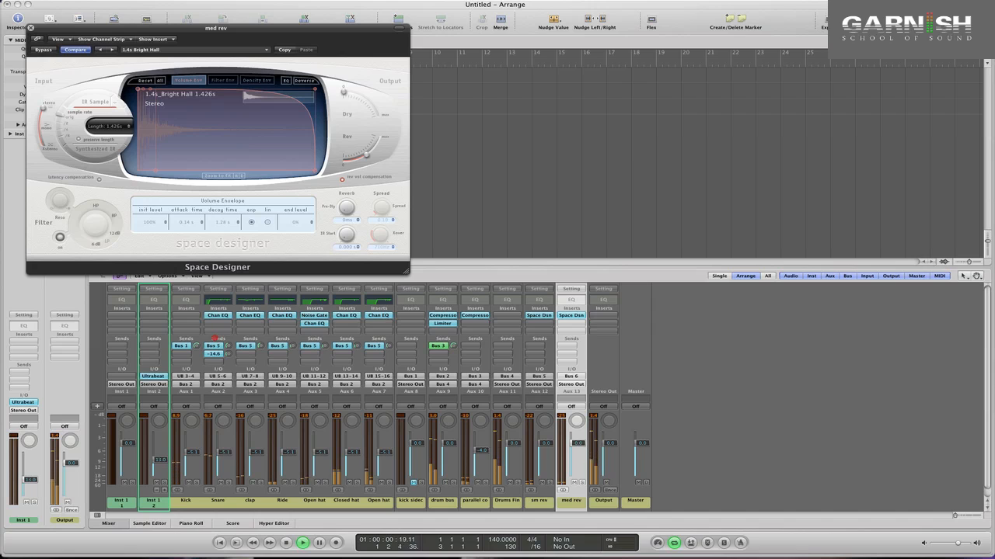
drag(214, 339, 217, 356)
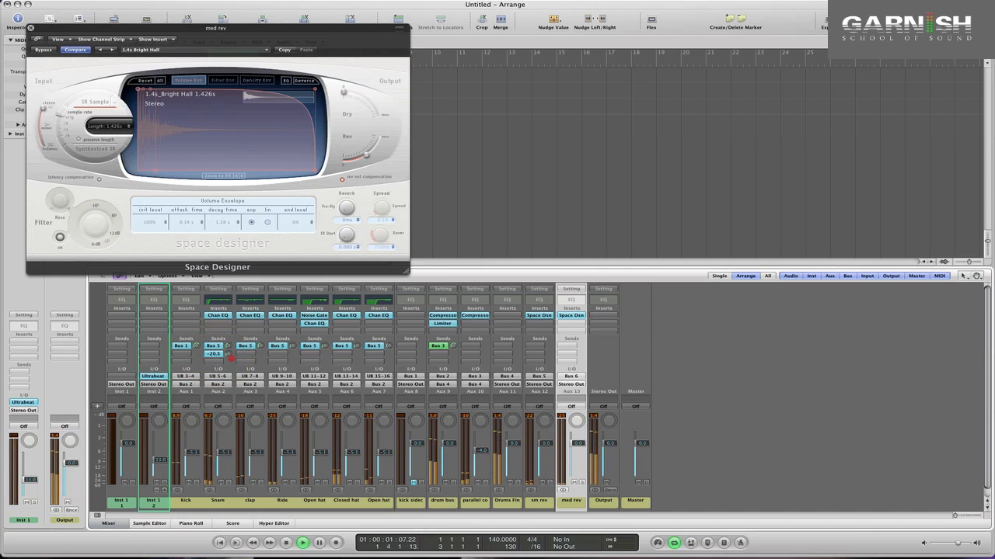
click(228, 360)
- Add a Bus 6 (med rev) send on the clap channel and set its level to about -8.2 dB
mouse_move(260, 364)
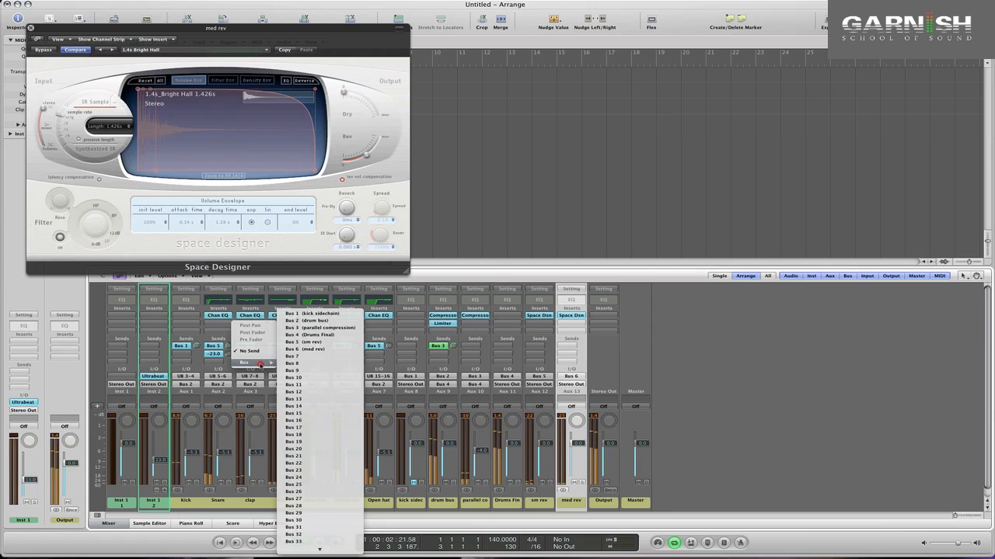
click(307, 349)
drag(250, 331, 224, 250)
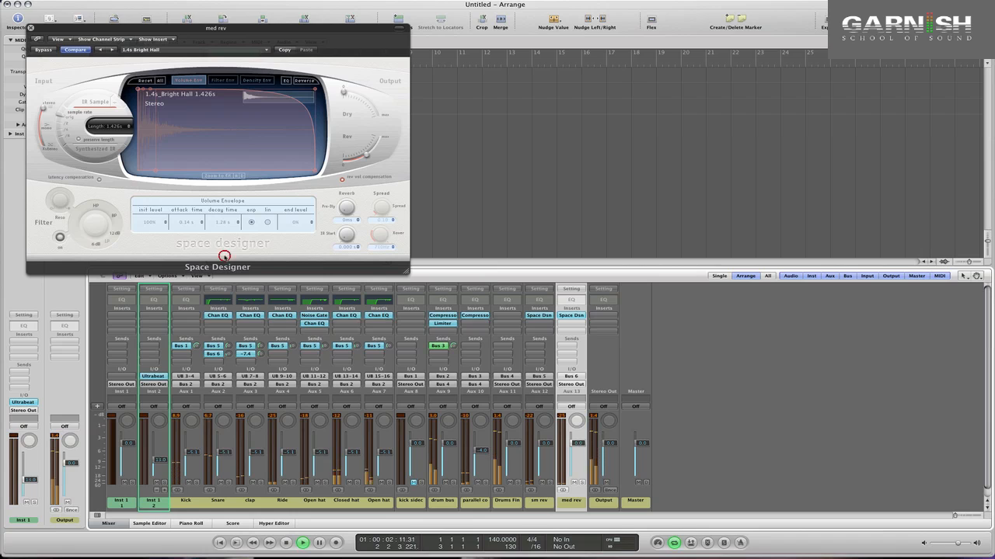
click(263, 357)
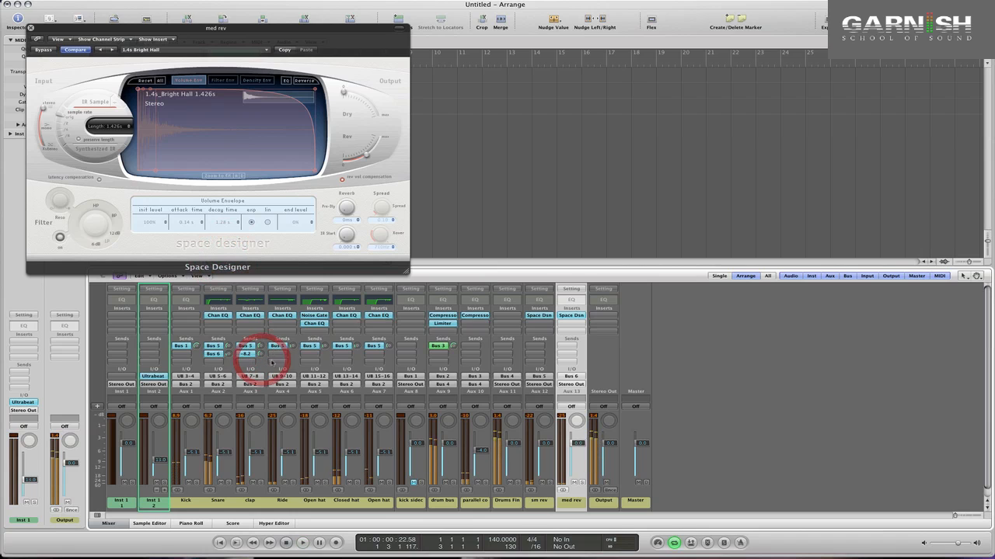
- Add a Bus 6 (med rev) send on the Ride channel and adjust its level to about -12.2 dB during playback
mouse_move(293, 364)
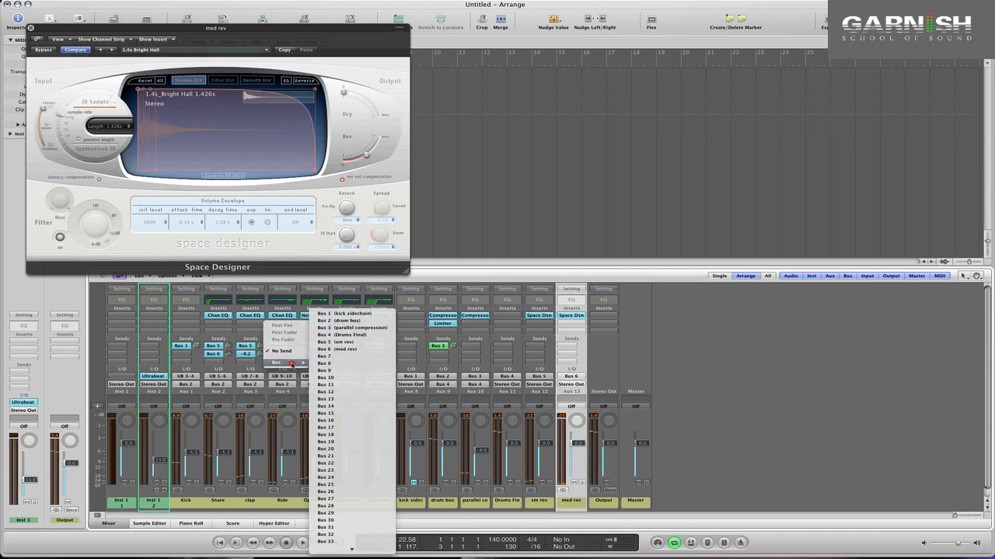
click(335, 349)
drag(294, 355, 266, 277)
key(space)
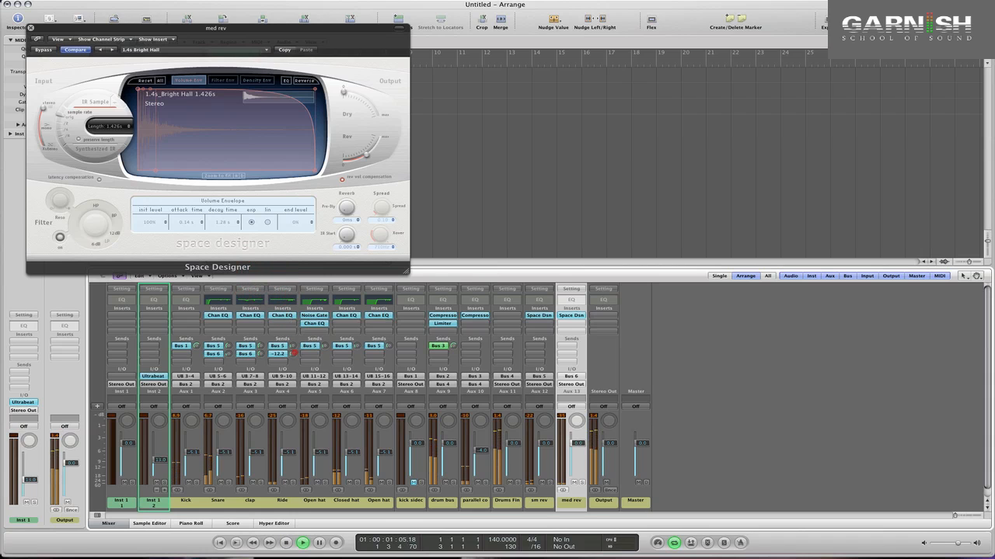
drag(294, 354, 292, 354)
key(space)
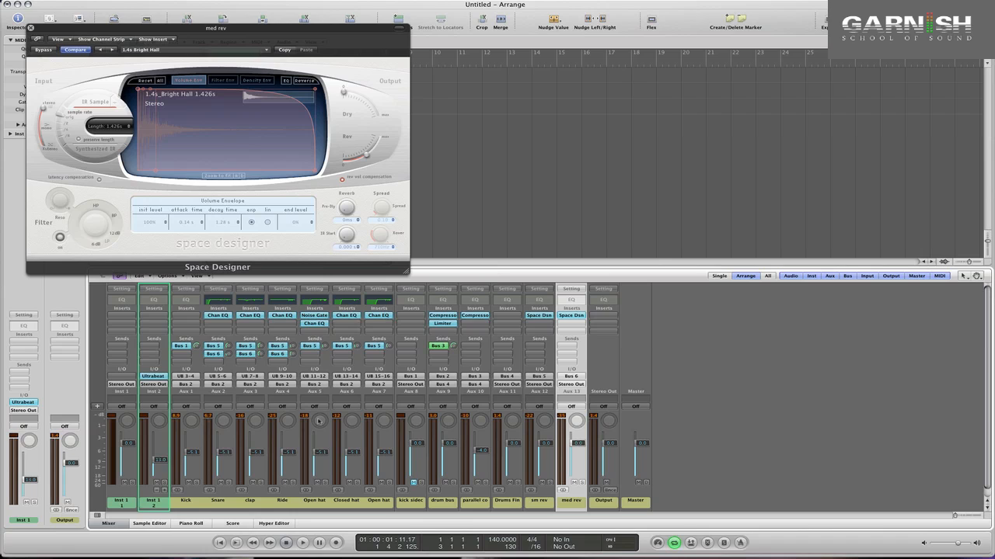
- Pan the Closed hat channel to +7 and the second Open hat channel to -8 while listening to the drums
key(space)
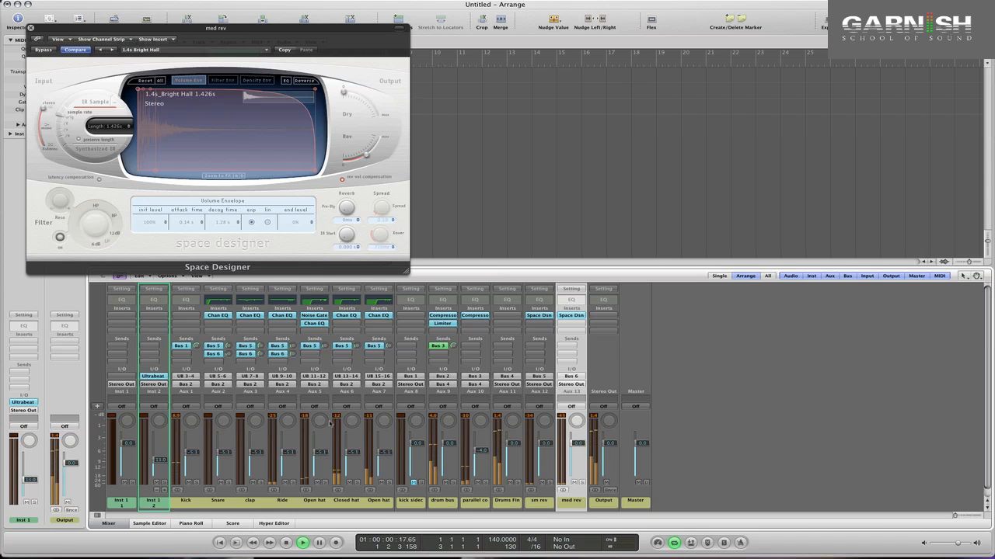
drag(351, 422, 381, 419)
click(352, 421)
drag(352, 422, 347, 407)
key(space)
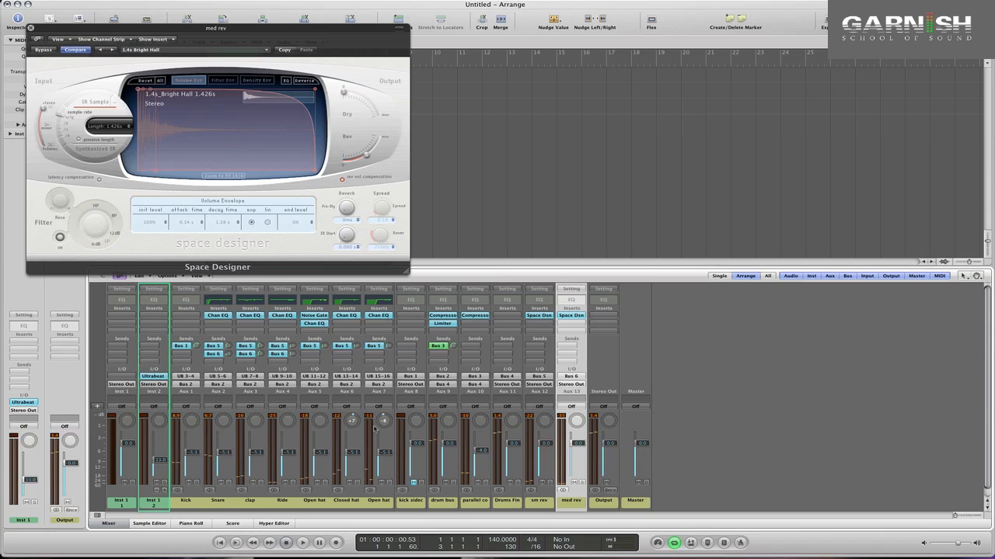
key(space)
key(space)
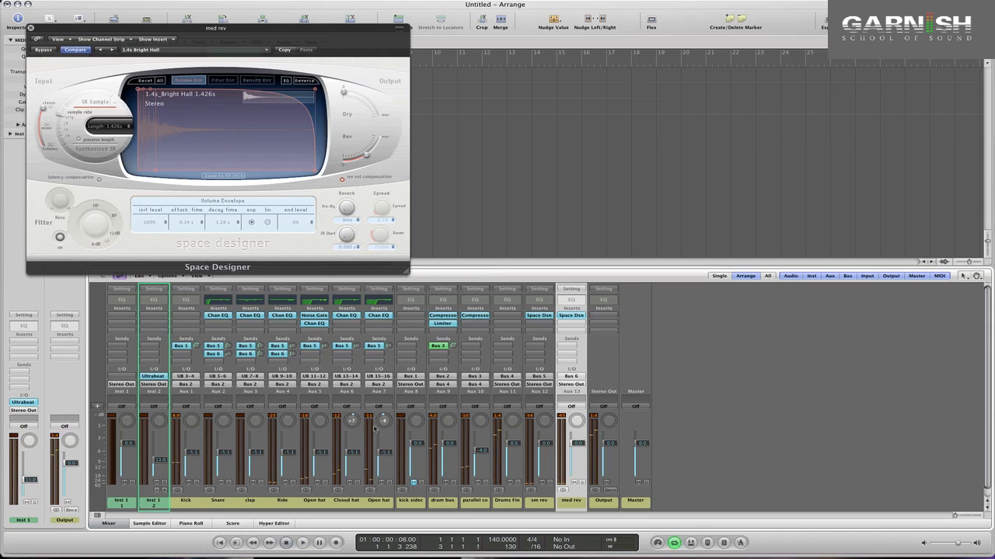